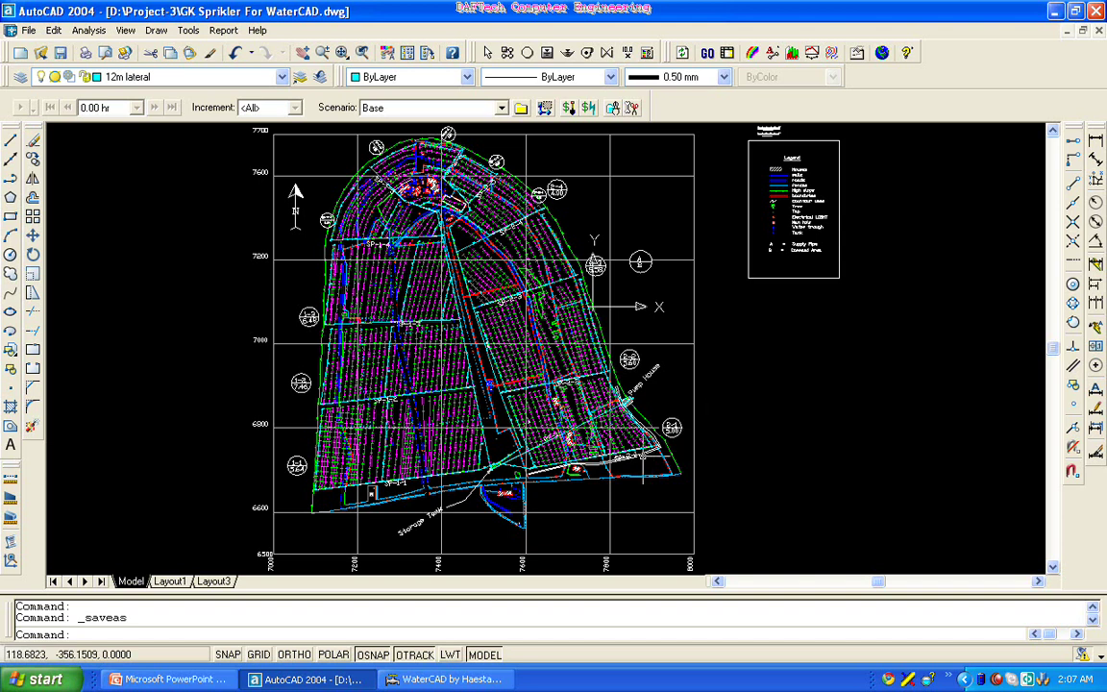
# - Zoom in on R-1, PMP-1 and the storage tank junction, then back out to the southern area
pyautogui.scroll(5, 635, 415)
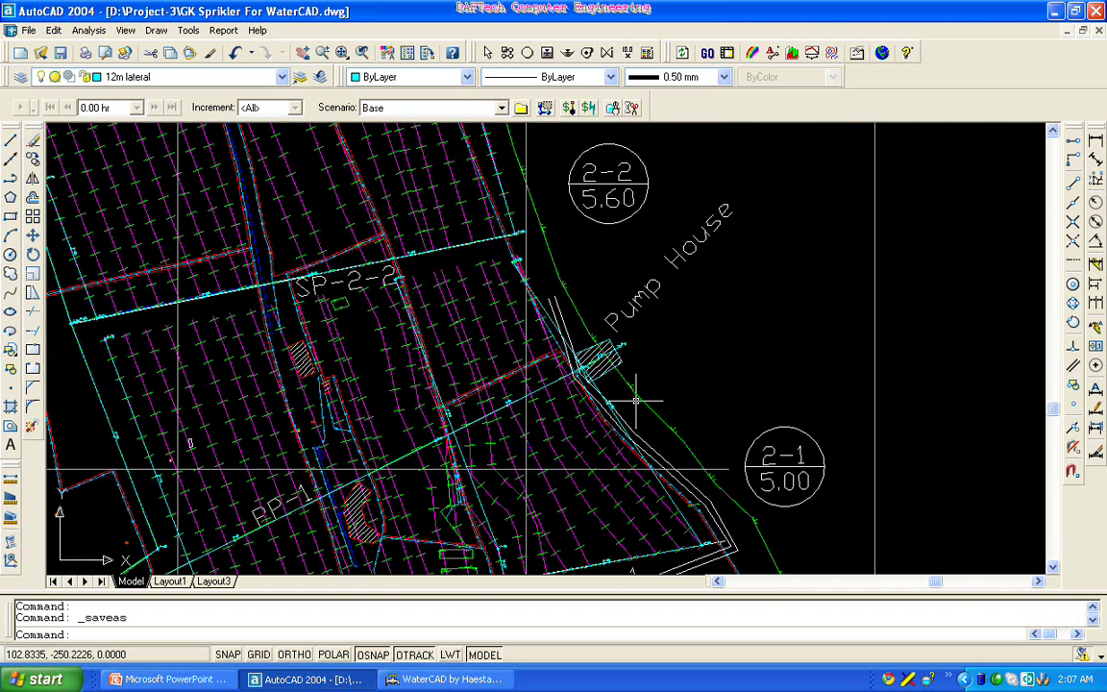
pyautogui.scroll(2, 629, 351)
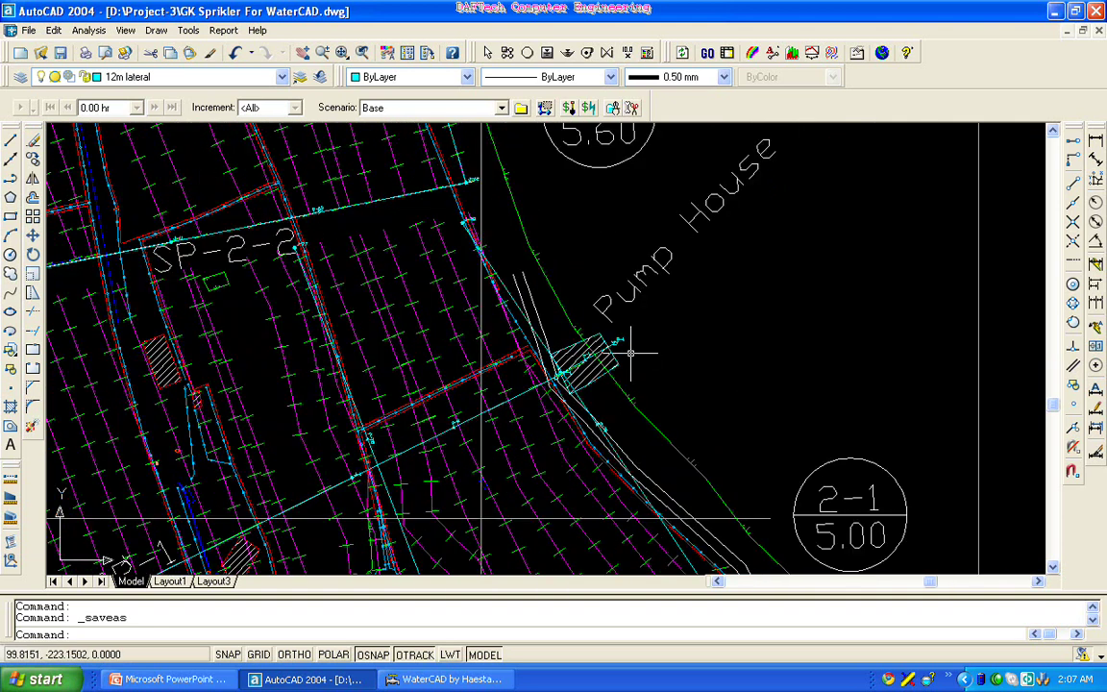
pyautogui.scroll(2, 628, 346)
pyautogui.scroll(2, 627, 344)
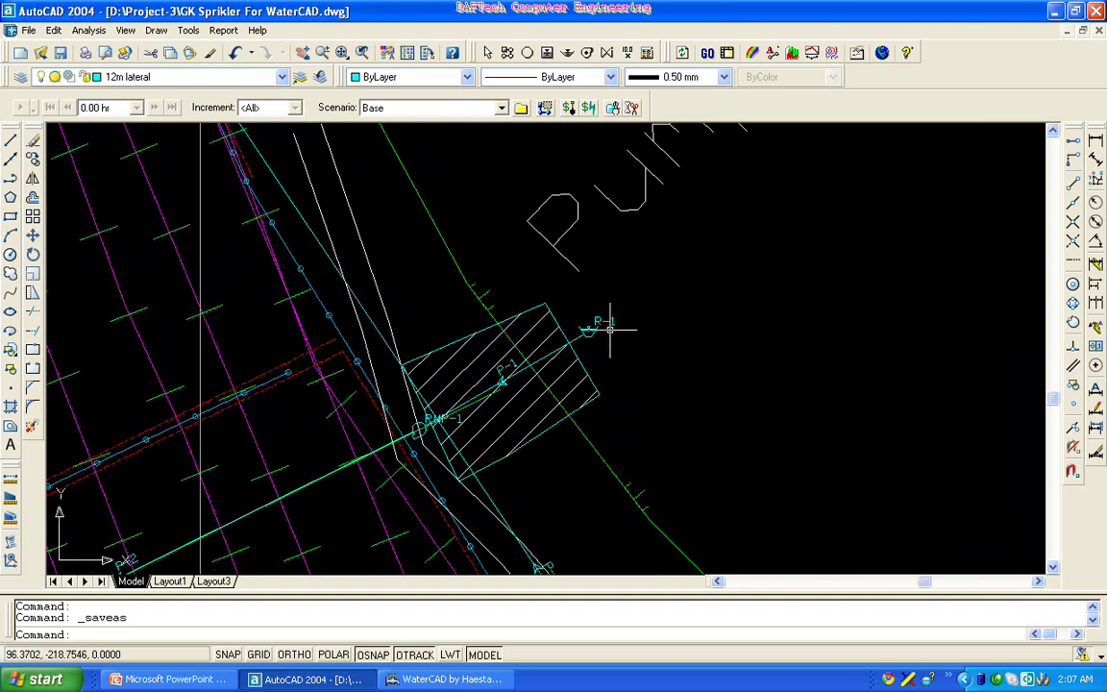
pyautogui.scroll(1, 609, 337)
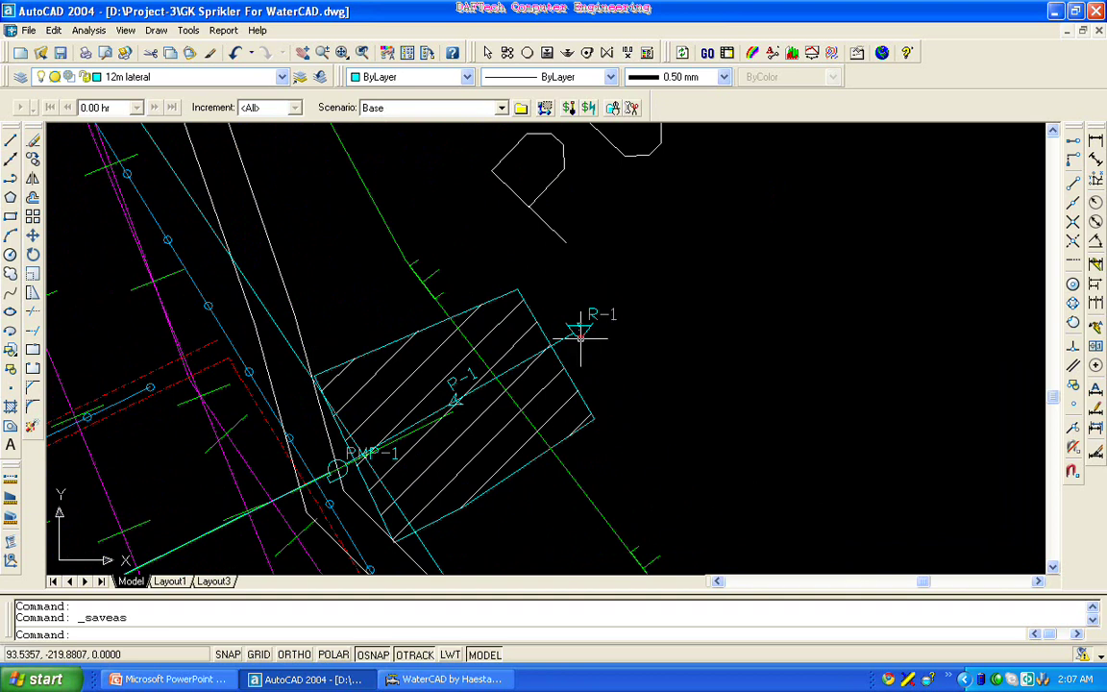
pyautogui.scroll(1, 593, 329)
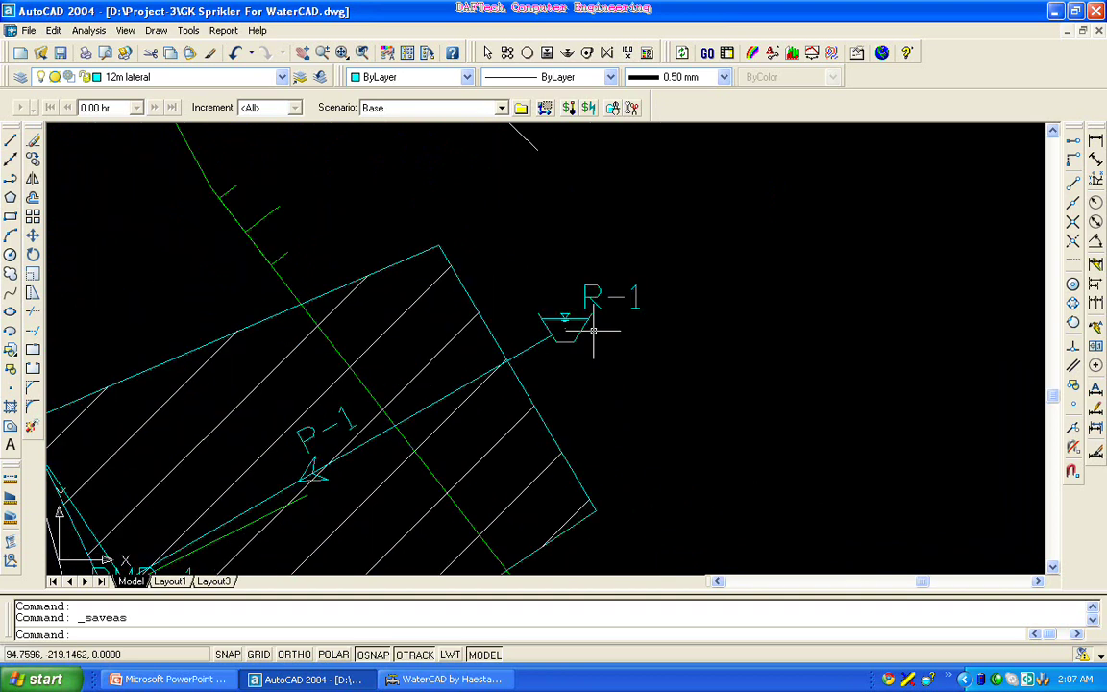
pyautogui.scroll(-3, 594, 330)
pyautogui.scroll(-2, 594, 329)
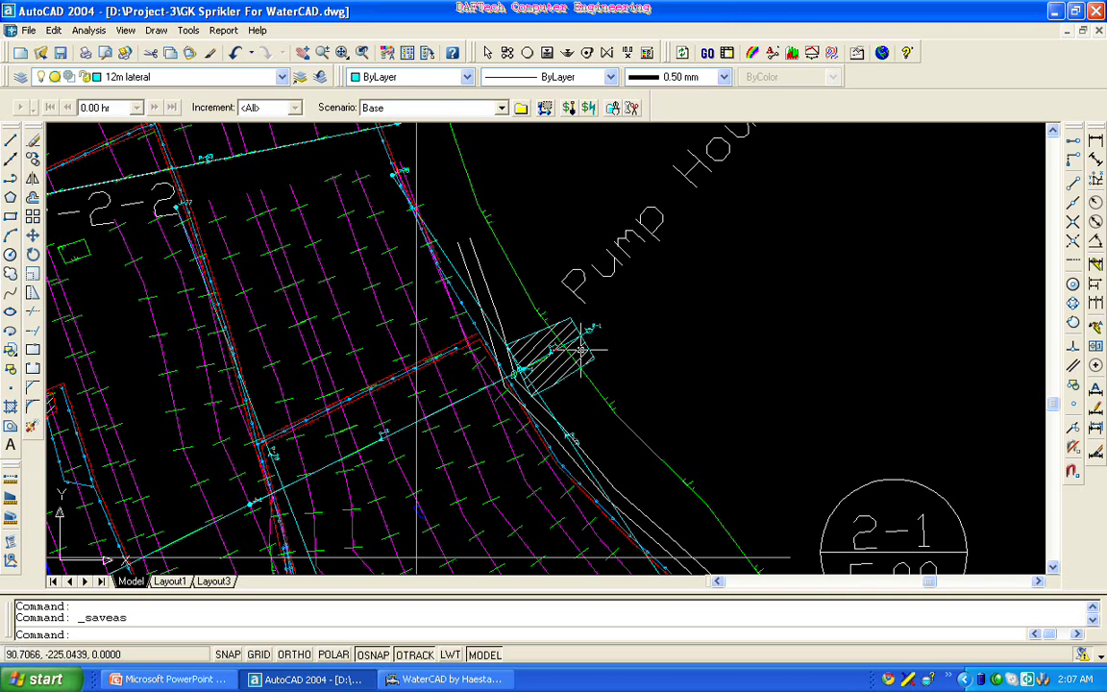
pyautogui.scroll(4, 507, 383)
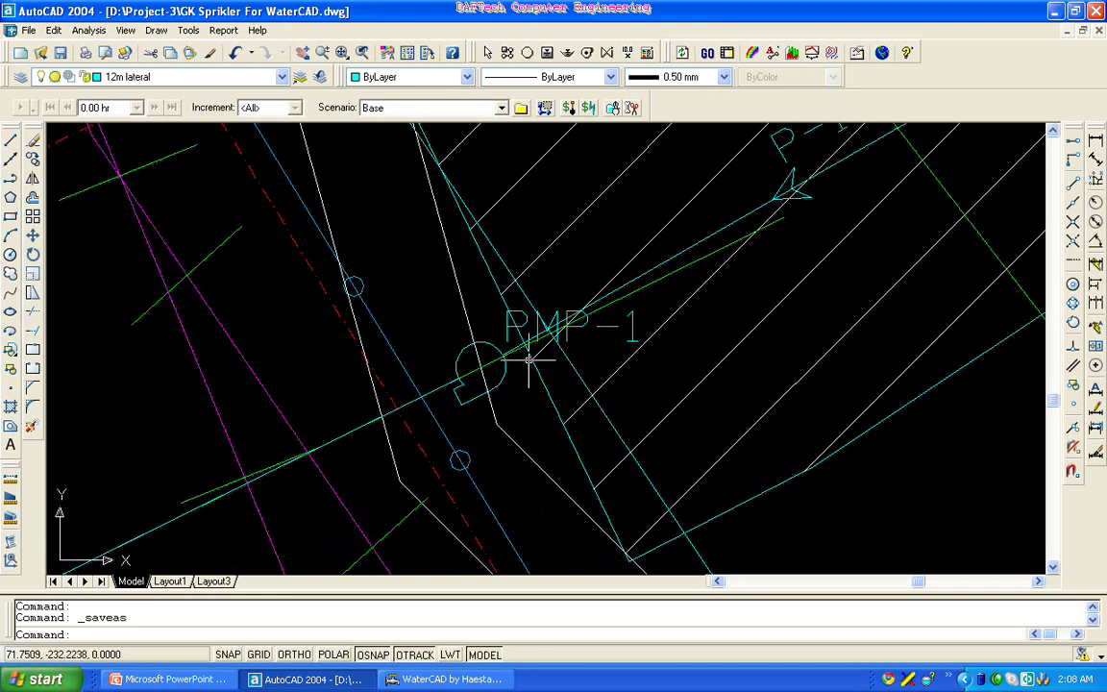
pyautogui.scroll(-4, 506, 377)
pyautogui.scroll(-4, 598, 335)
pyautogui.scroll(-1, 597, 336)
pyautogui.scroll(5, 518, 365)
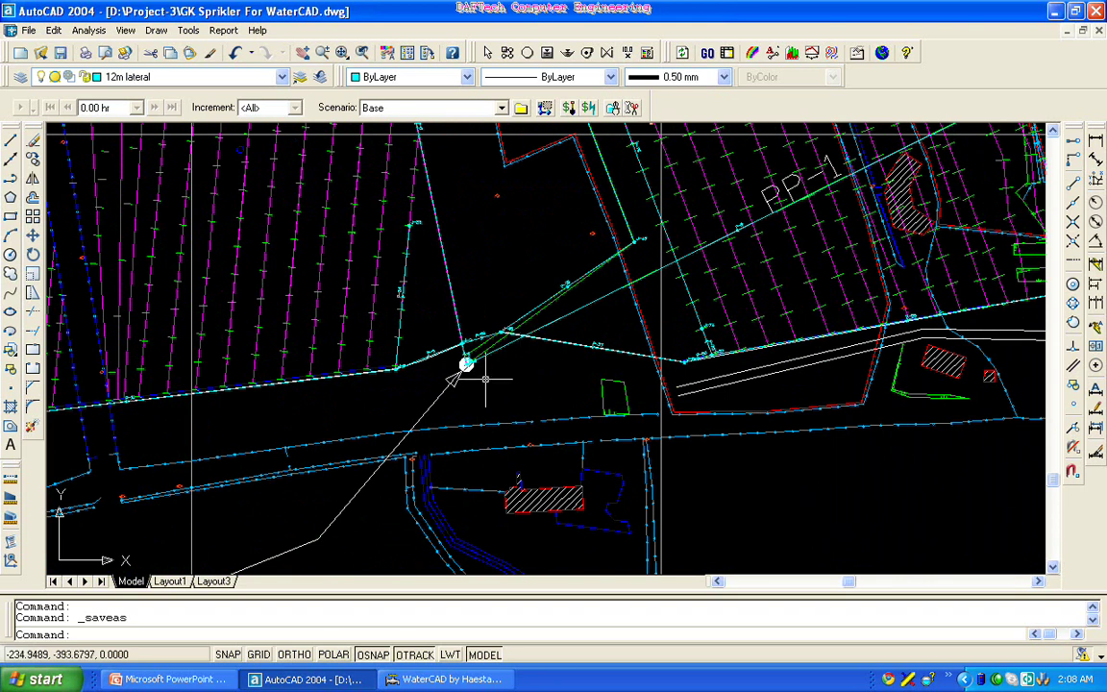
pyautogui.scroll(-2, 486, 380)
pyautogui.scroll(-3, 486, 379)
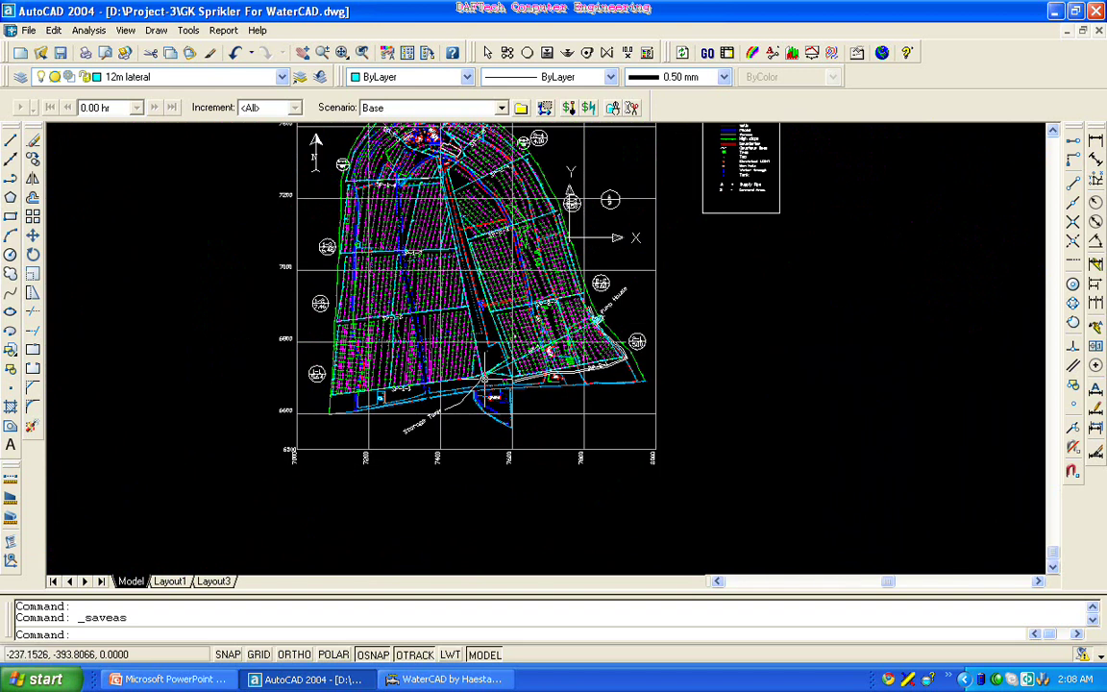
pyautogui.scroll(4, 486, 379)
pyautogui.scroll(-3, 483, 375)
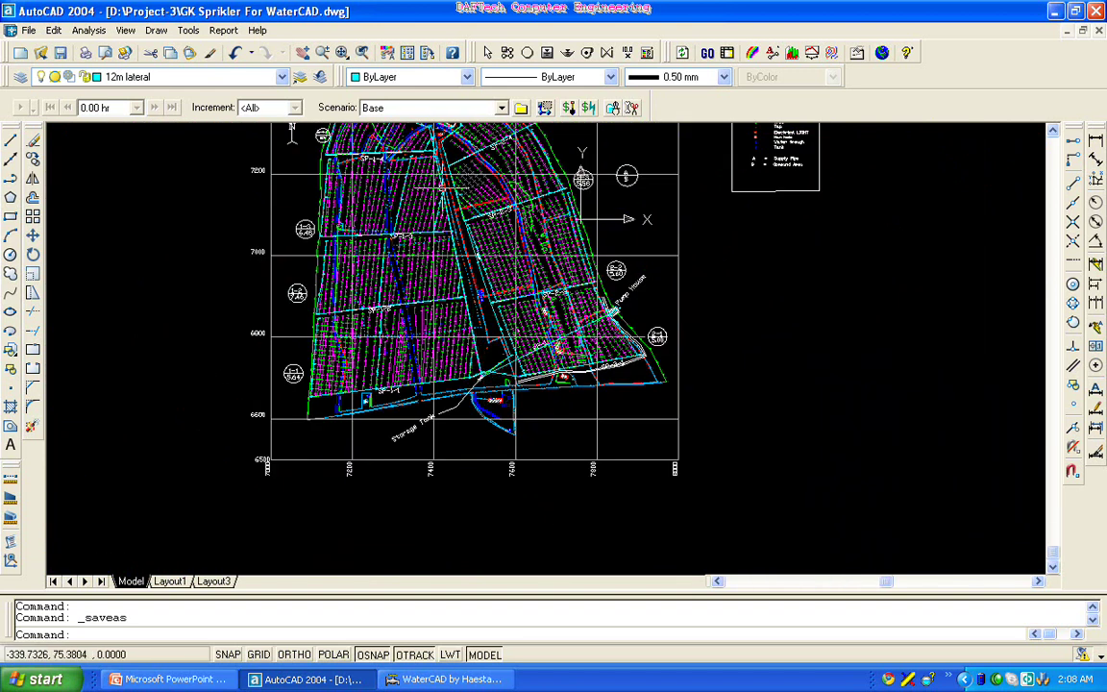
pyautogui.scroll(3, 487, 375)
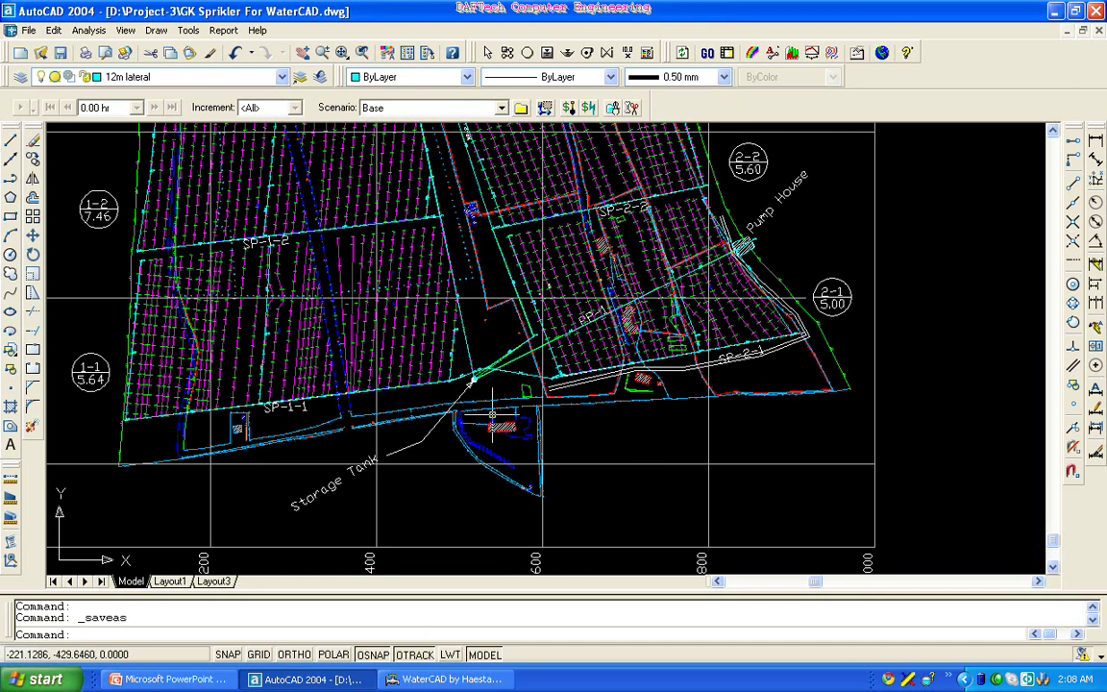
pyautogui.scroll(-5, 468, 370)
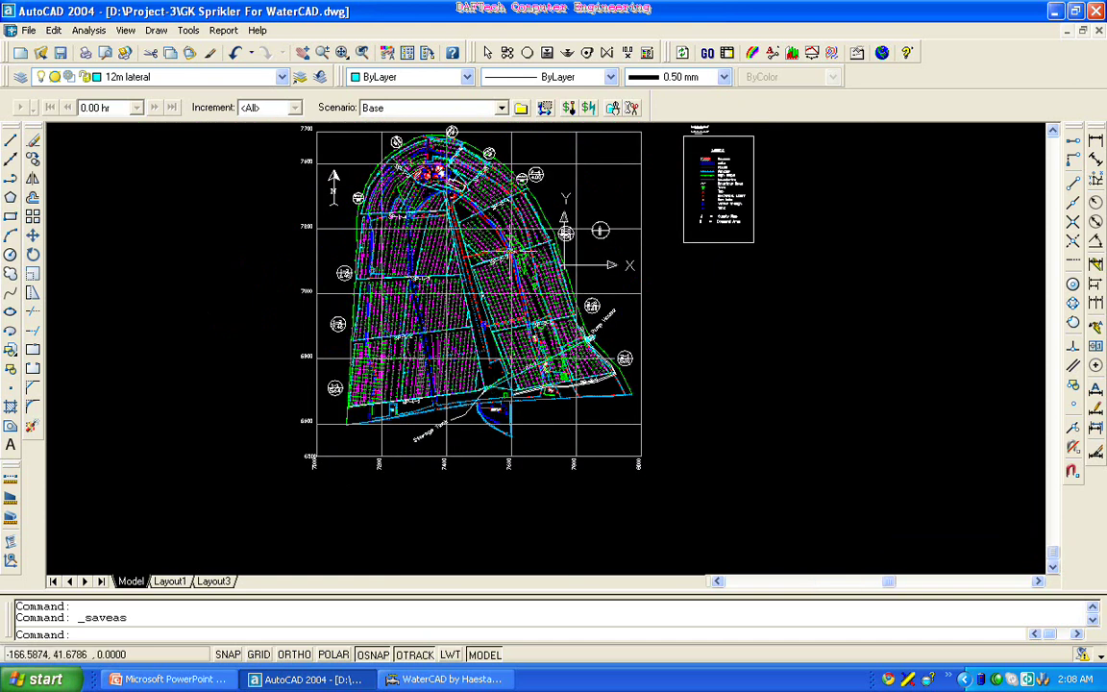
pyautogui.scroll(5, 525, 360)
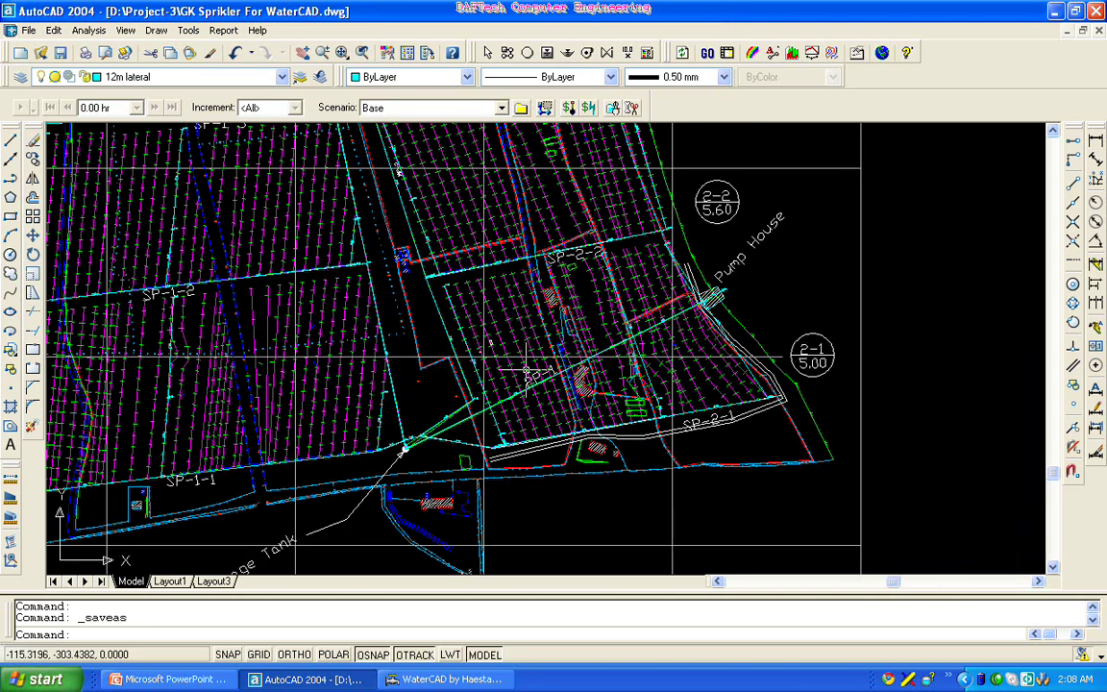
pyautogui.scroll(-2, 643, 462)
pyautogui.scroll(2, 615, 442)
pyautogui.scroll(2, 490, 452)
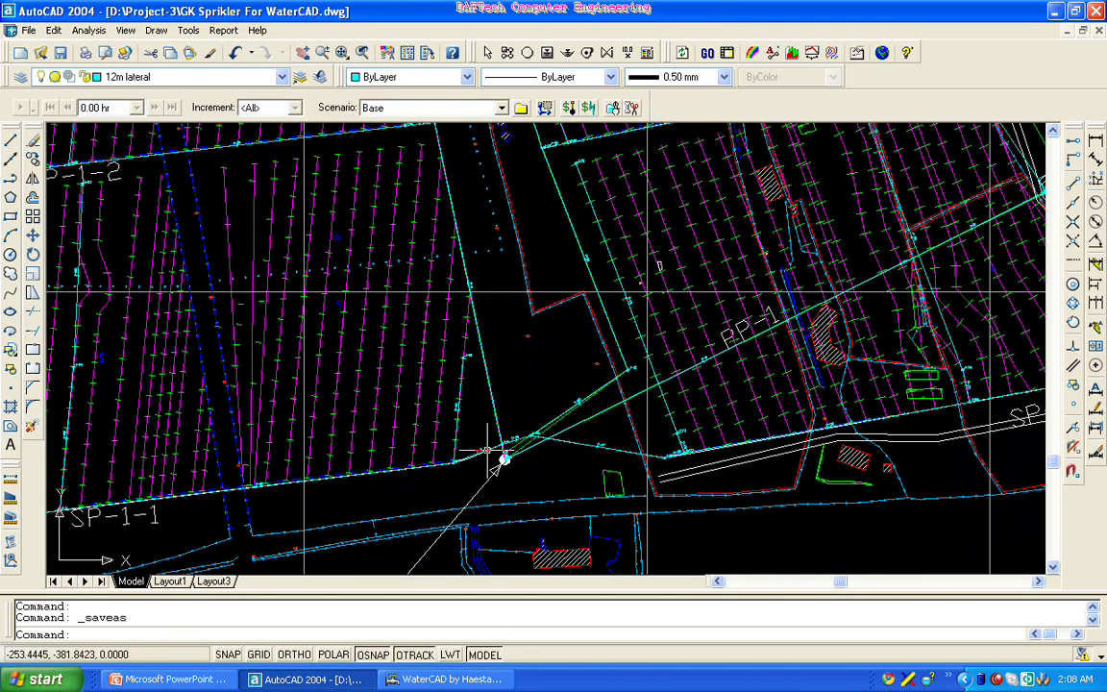
pyautogui.scroll(1, 411, 400)
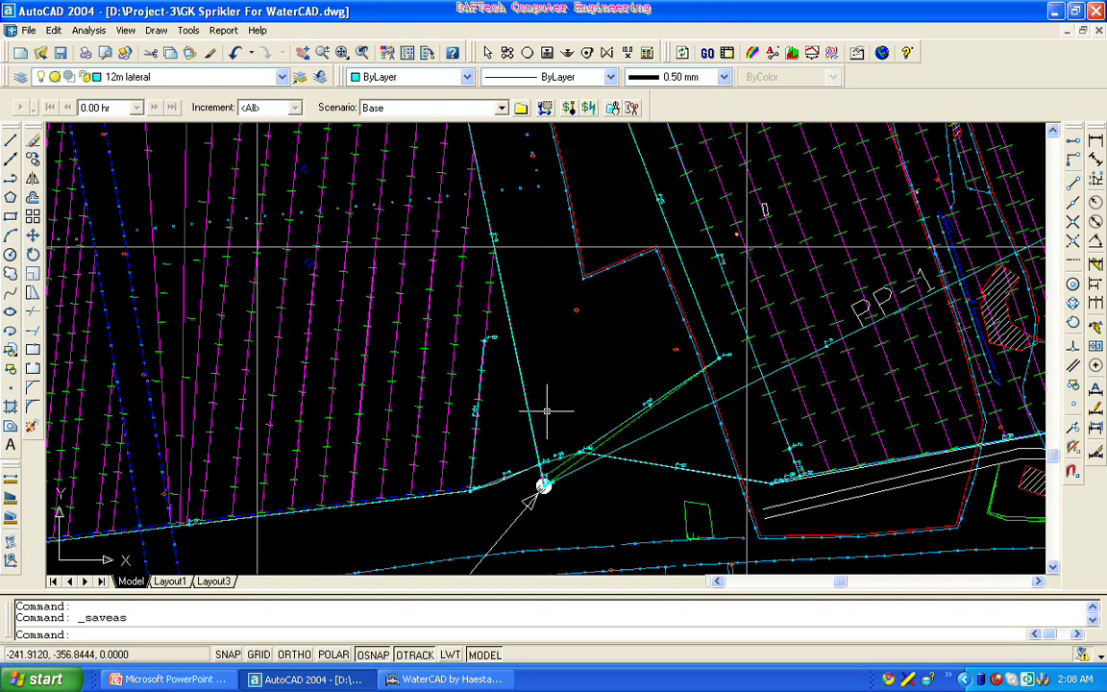
pyautogui.scroll(-1, 543, 411)
pyautogui.scroll(-1, 545, 411)
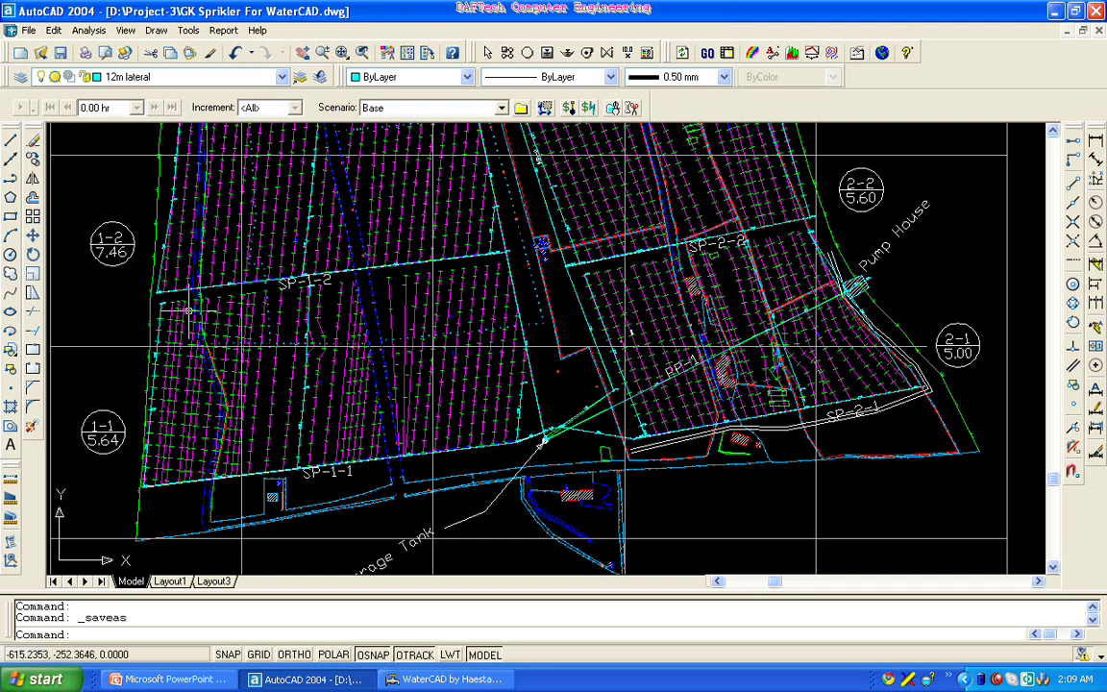
# - Zoom in to inspect labels at J-13/J-27, J-3/J-8 and SP-2-5, then zoom out to the full drawing
pyautogui.scroll(2, 157, 324)
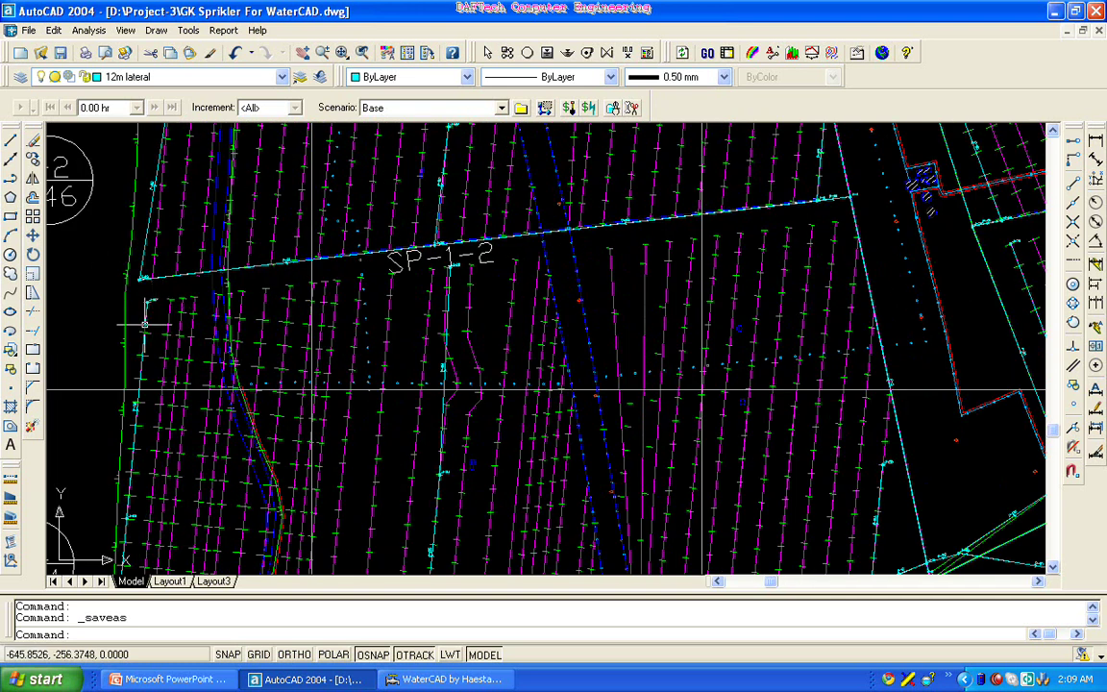
pyautogui.scroll(2, 140, 319)
pyautogui.scroll(-2, 180, 330)
pyautogui.scroll(4, 163, 302)
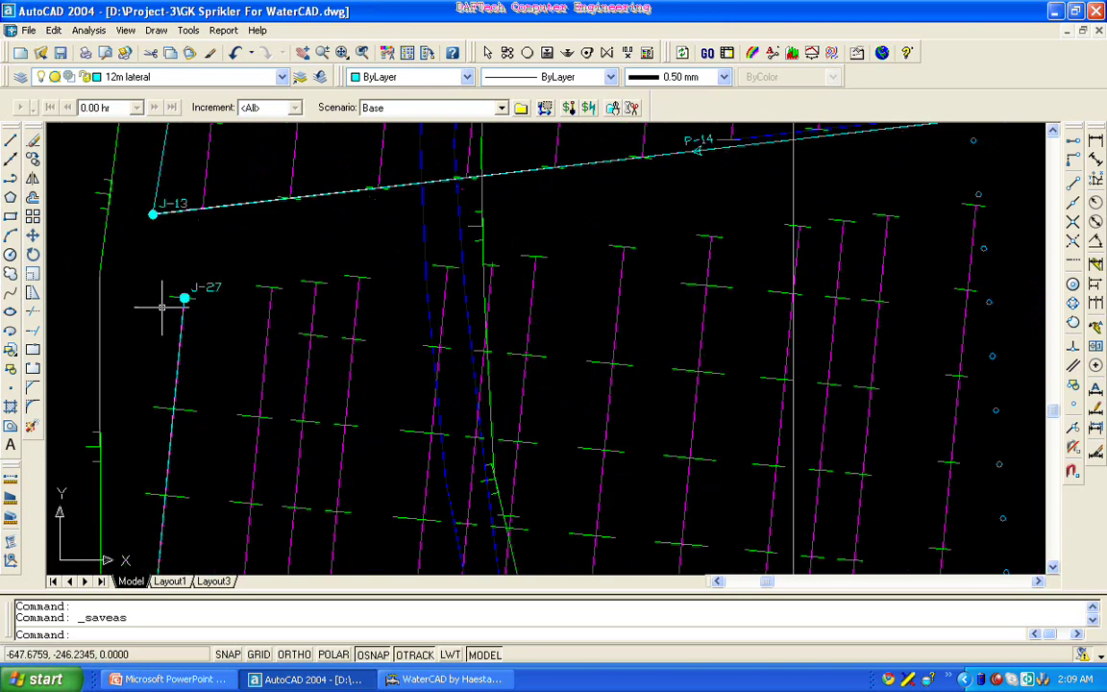
pyautogui.scroll(-2, 162, 288)
pyautogui.scroll(-3, 178, 304)
pyautogui.scroll(-3, 451, 301)
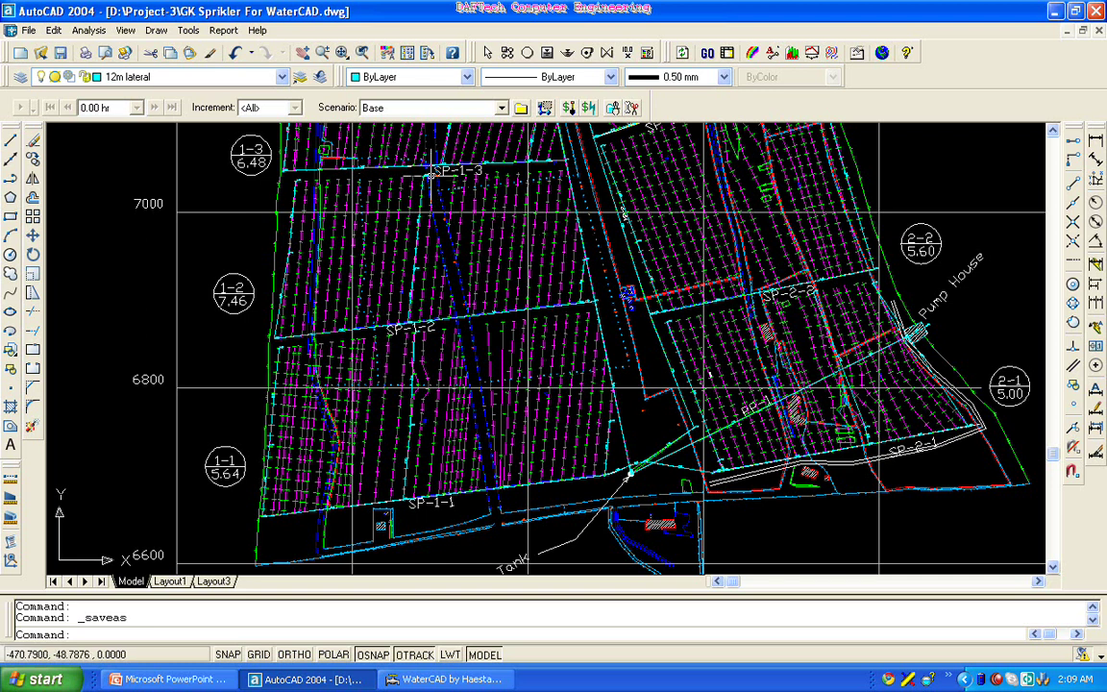
pyautogui.scroll(3, 431, 171)
pyautogui.scroll(-3, 437, 169)
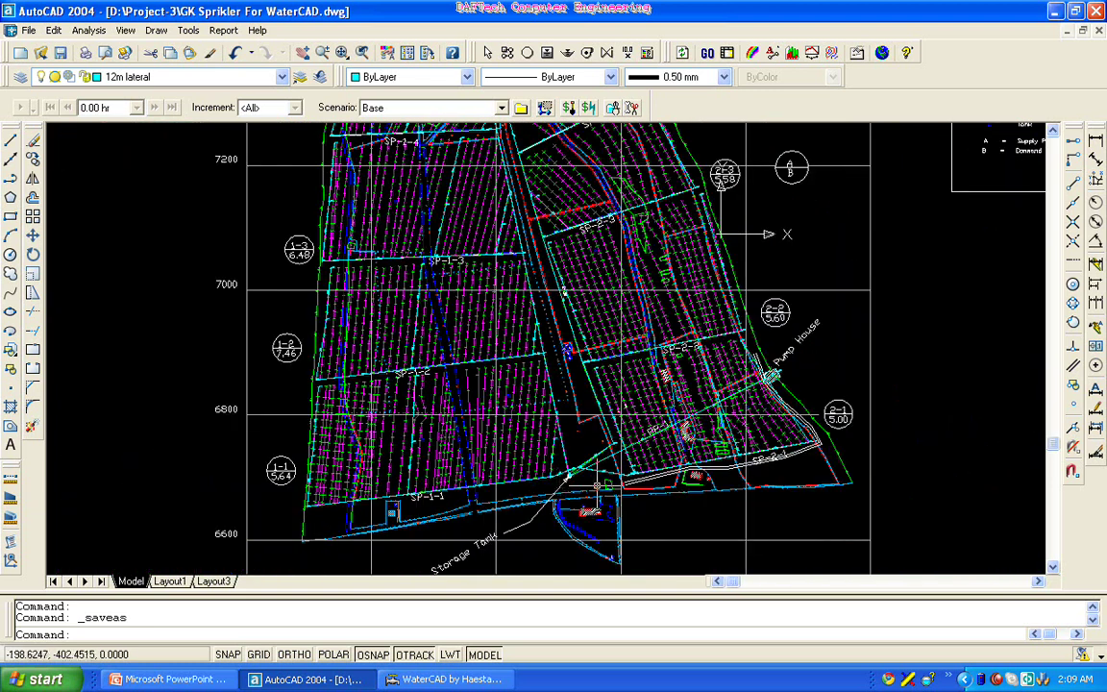
pyautogui.scroll(3, 548, 461)
pyautogui.scroll(2, 543, 475)
pyautogui.scroll(2, 442, 331)
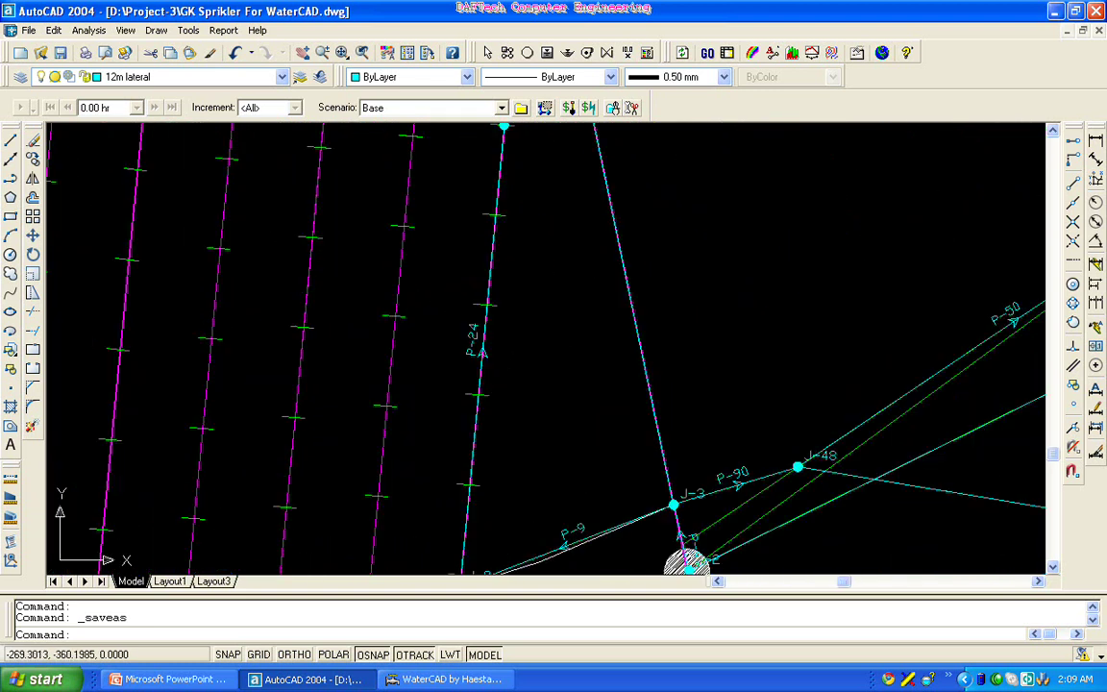
pyautogui.scroll(-2, 478, 410)
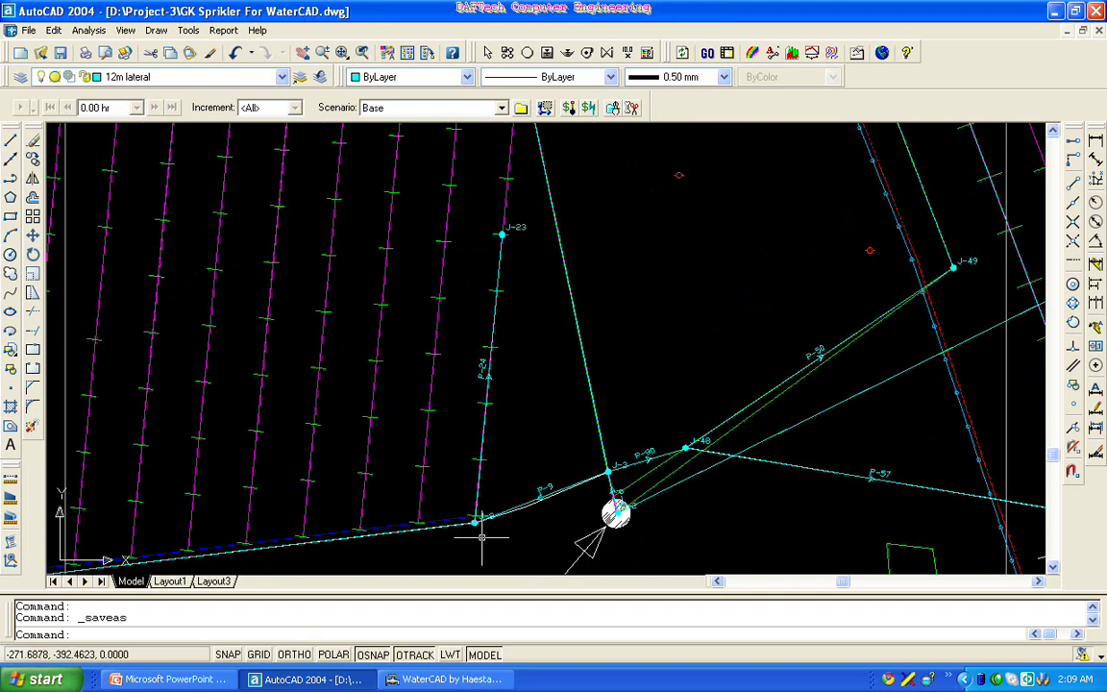
pyautogui.scroll(3, 476, 516)
pyautogui.scroll(-8, 478, 516)
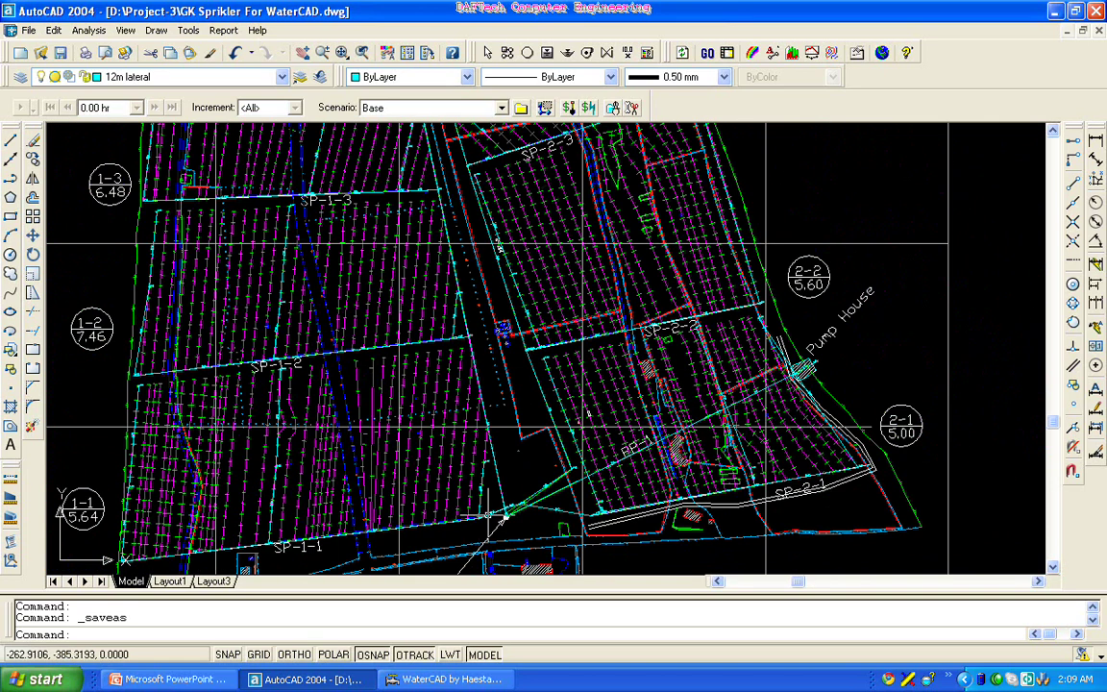
pyautogui.scroll(3, 537, 365)
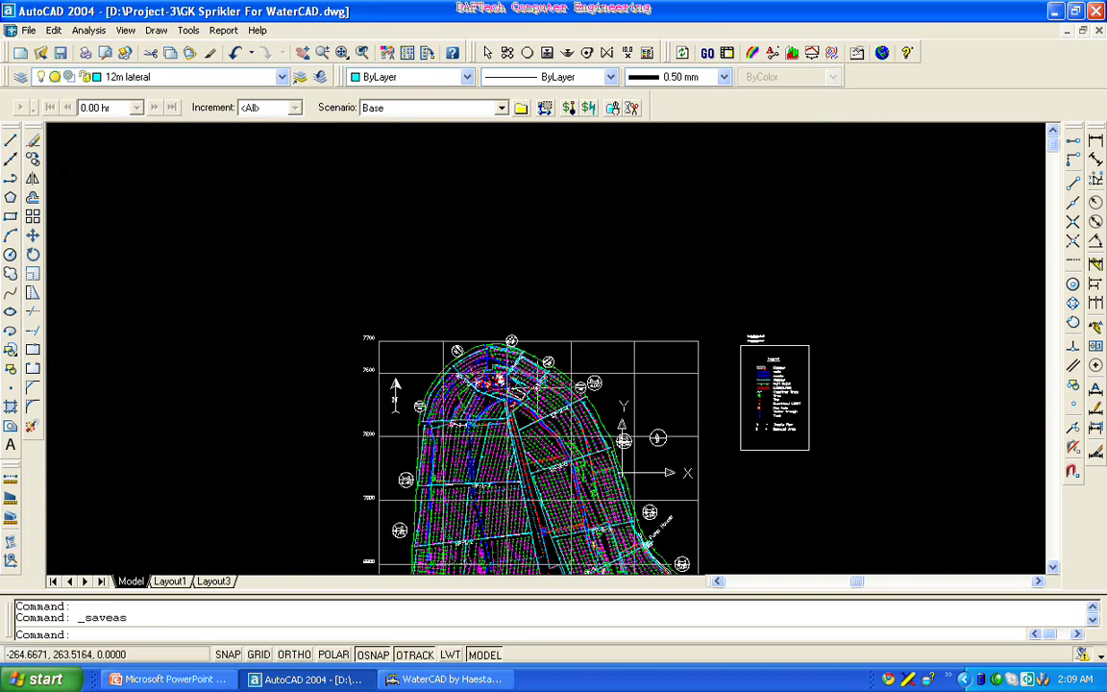
pyautogui.scroll(3, 557, 341)
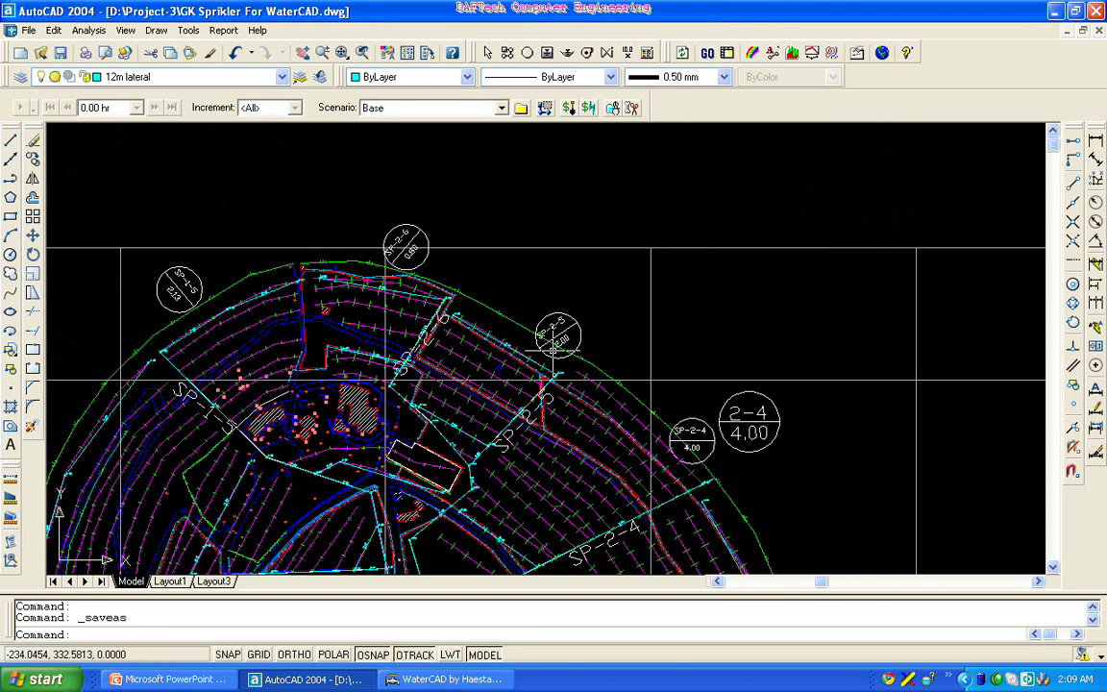
pyautogui.scroll(3, 545, 347)
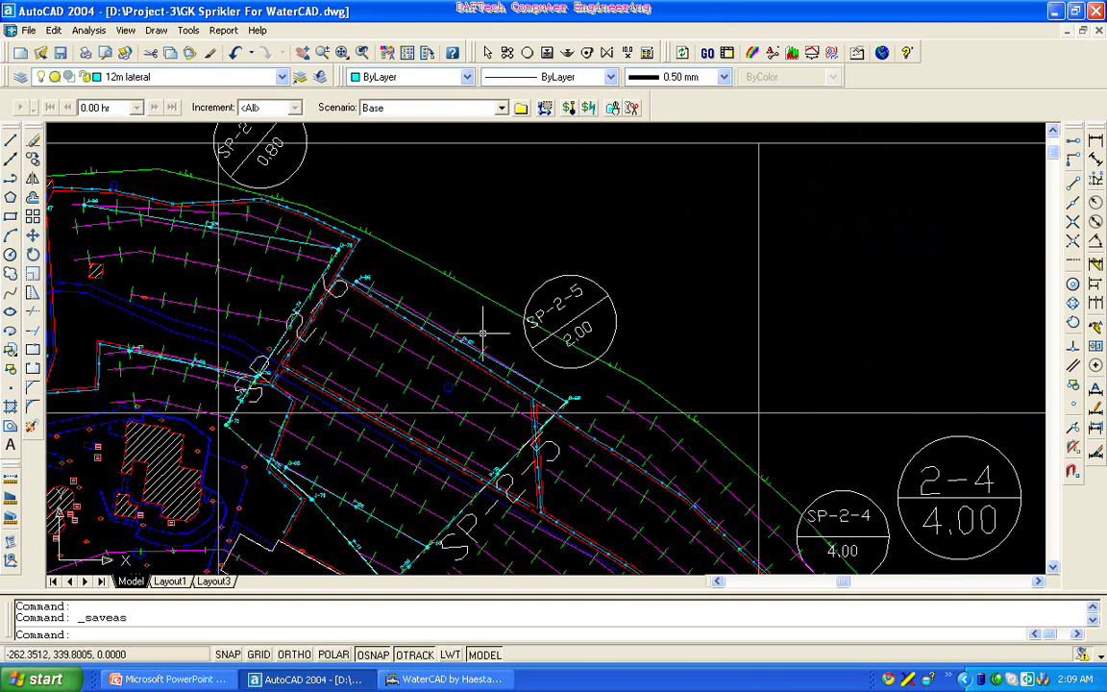
pyautogui.scroll(-3, 524, 312)
pyautogui.scroll(-6, 524, 313)
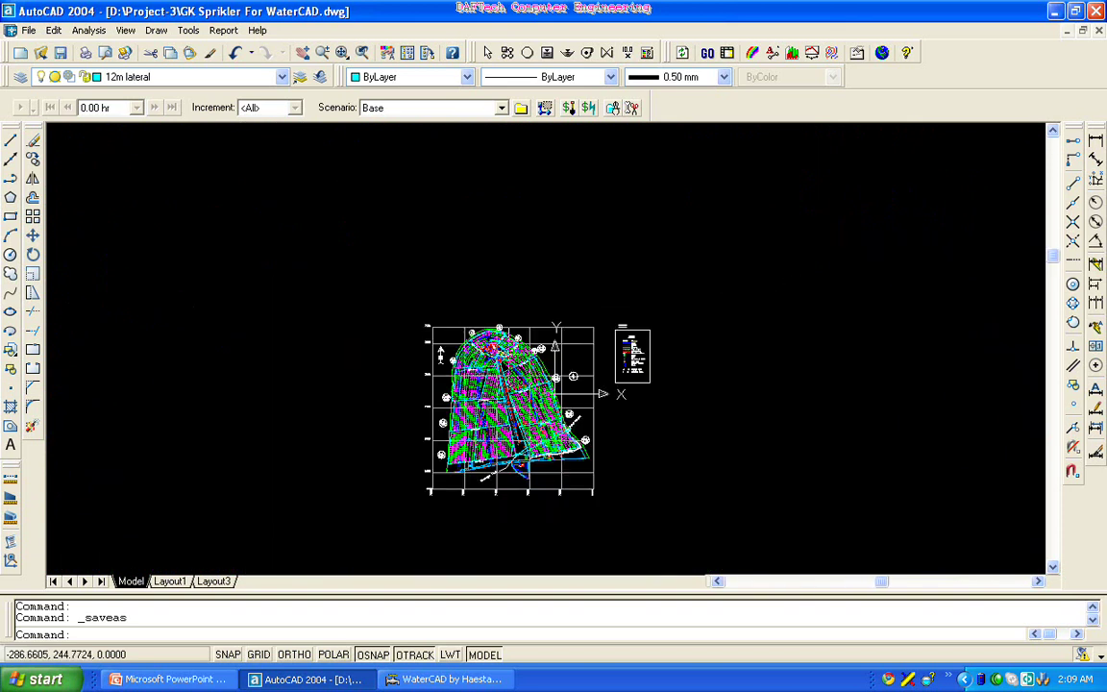
pyautogui.scroll(3, 558, 456)
pyautogui.scroll(5, 557, 457)
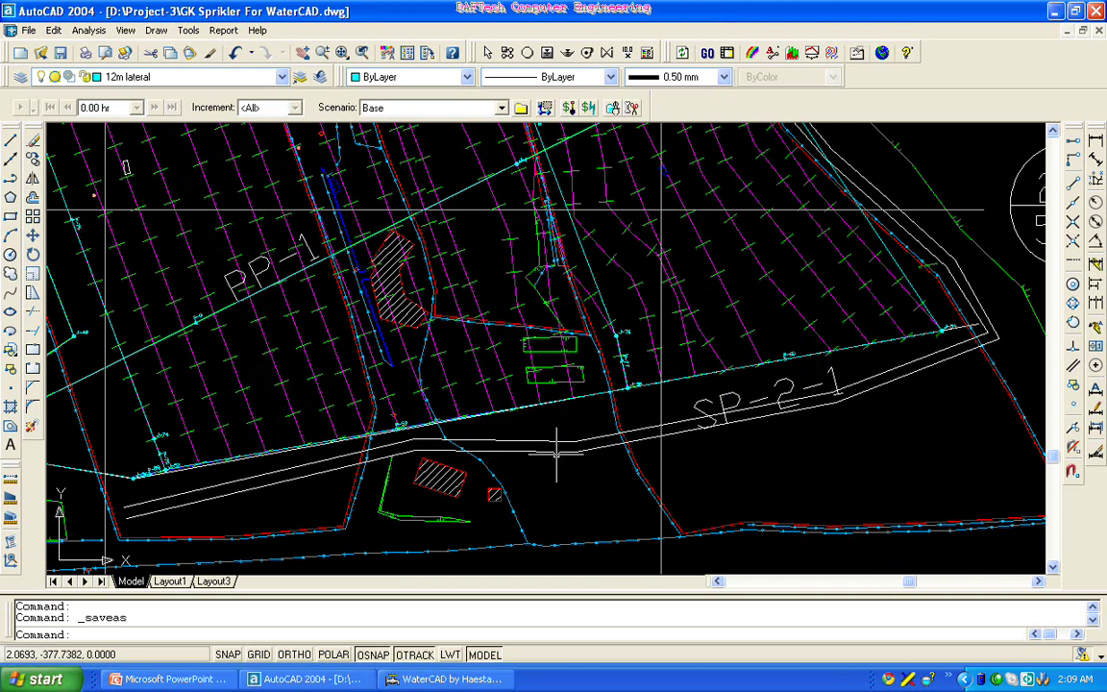
pyautogui.scroll(-5, 492, 432)
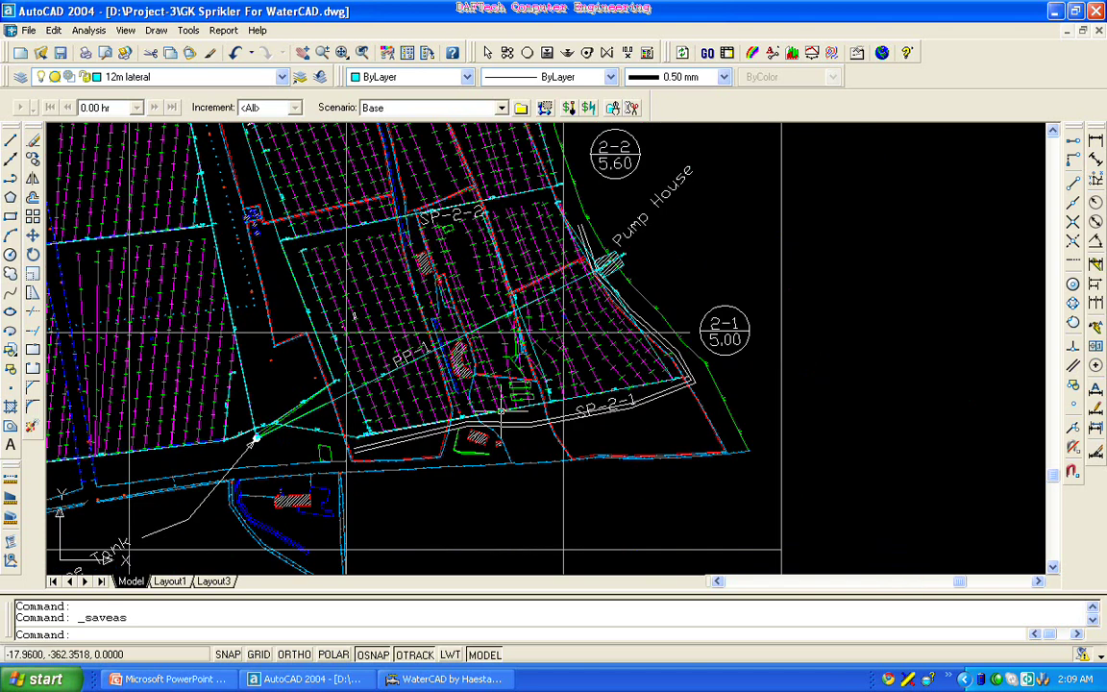
pyautogui.scroll(-4, 492, 432)
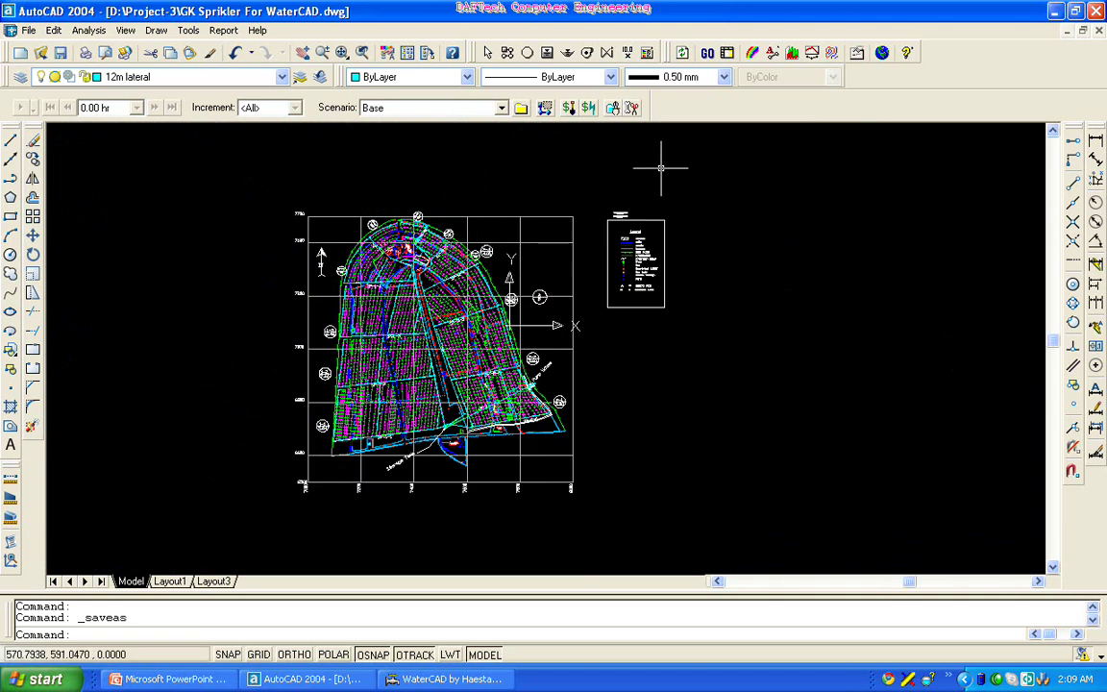
# - Compute the Base scenario steady-state analysis and dismiss the results window
pyautogui.click(707, 55)
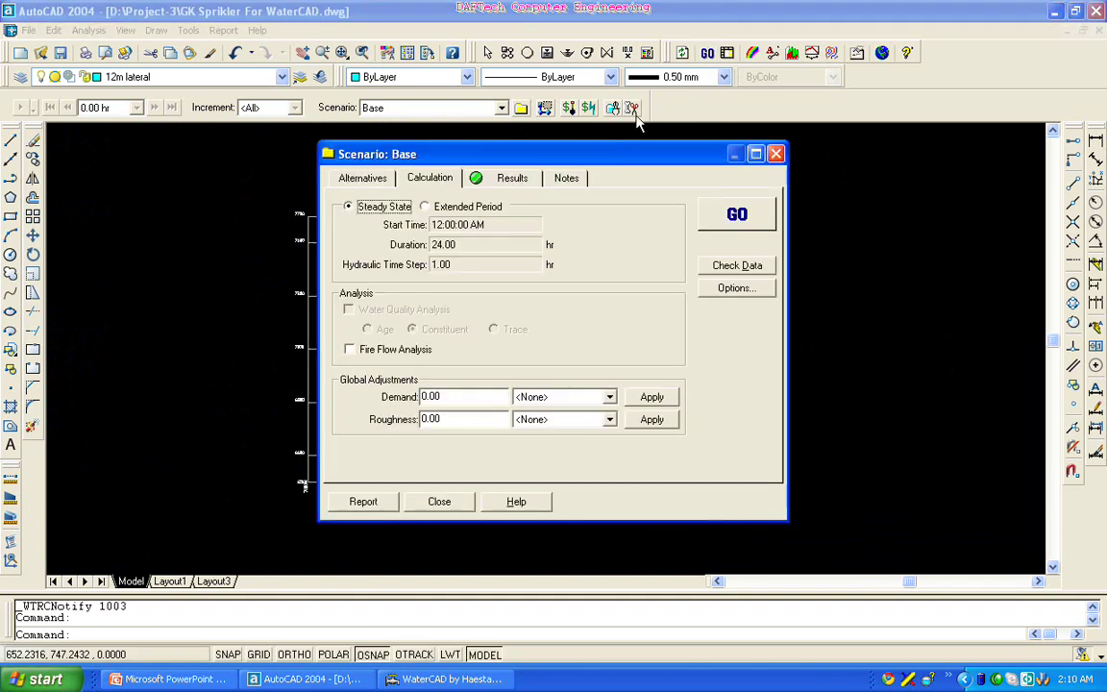
pyautogui.click(733, 213)
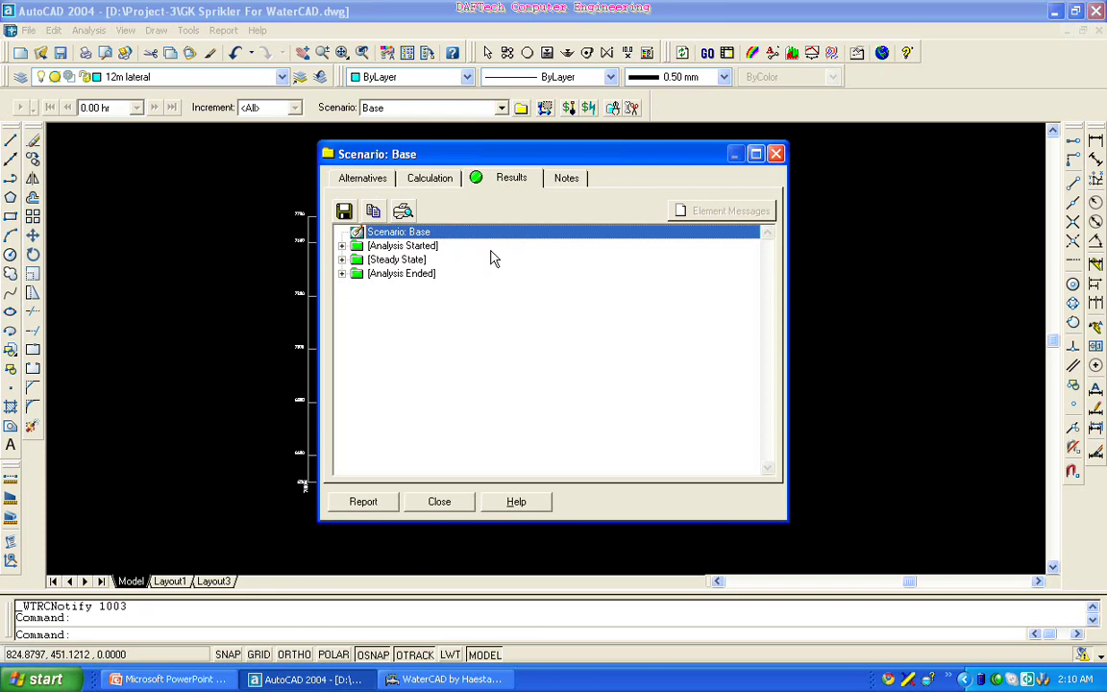
pyautogui.click(779, 158)
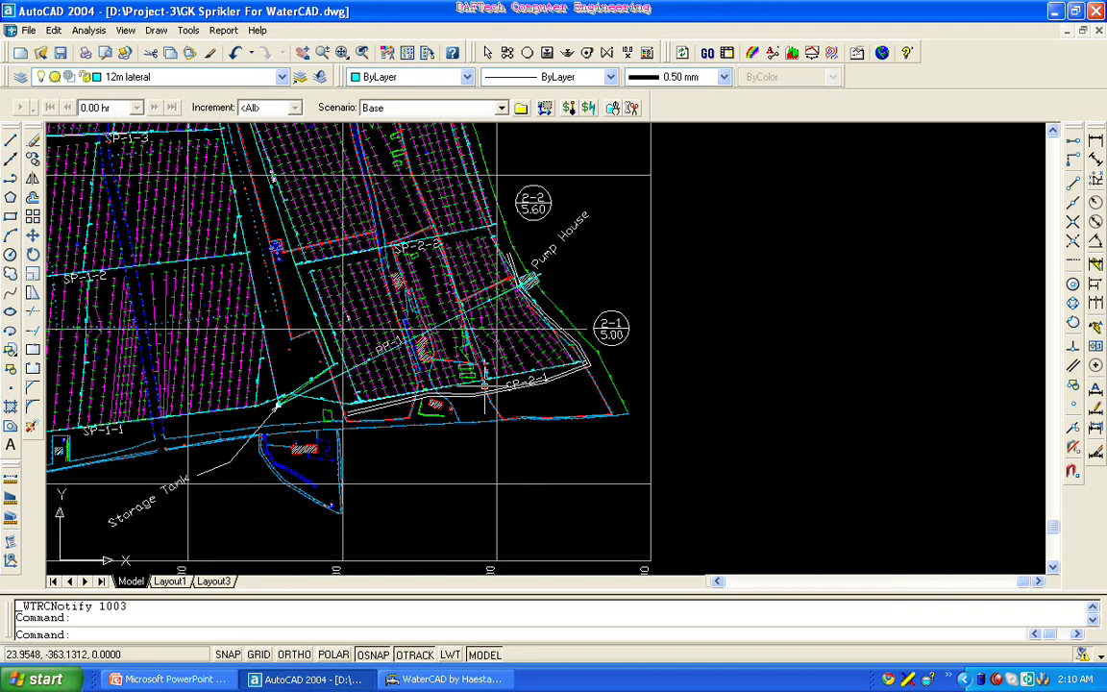
# - Check reservoir R-1 (974 m elevation, 70 l/s outflow), then zoom in on the pump symbol
pyautogui.scroll(3, 470, 403)
pyautogui.scroll(-4, 576, 336)
pyautogui.scroll(6, 596, 289)
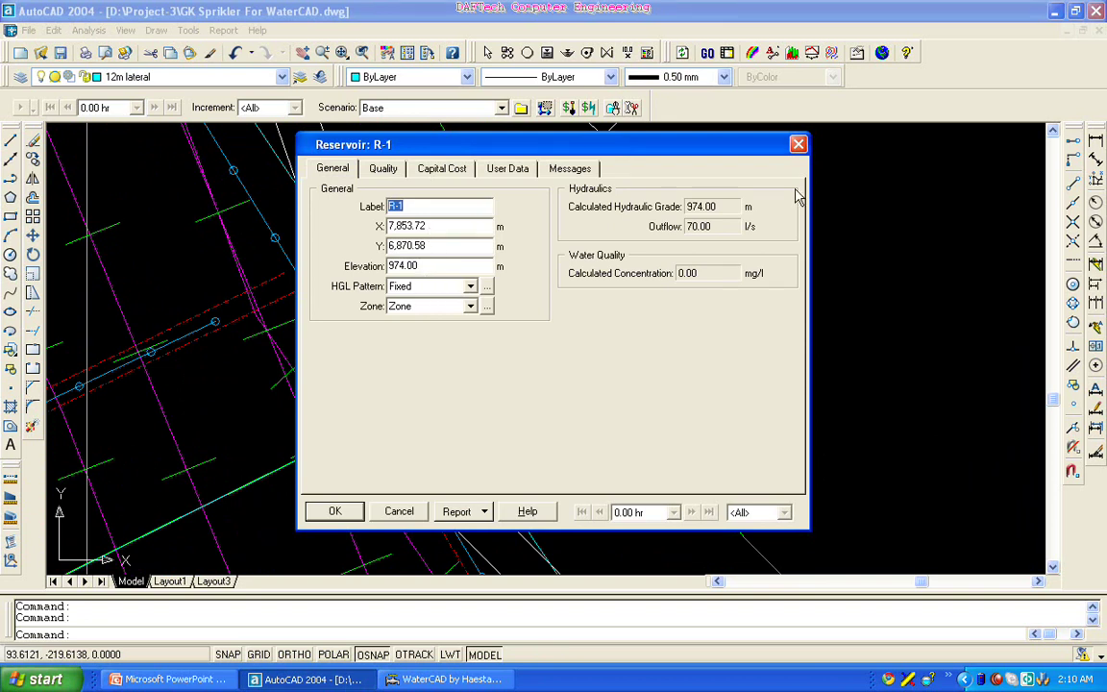
pyautogui.click(798, 144)
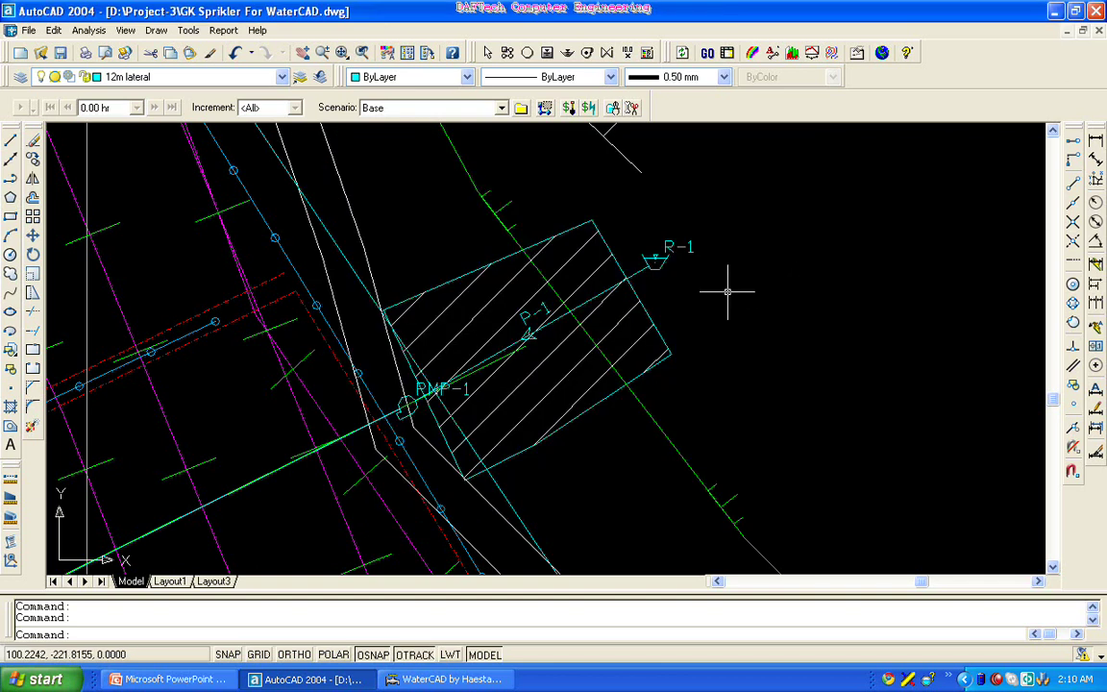
pyautogui.scroll(3, 389, 415)
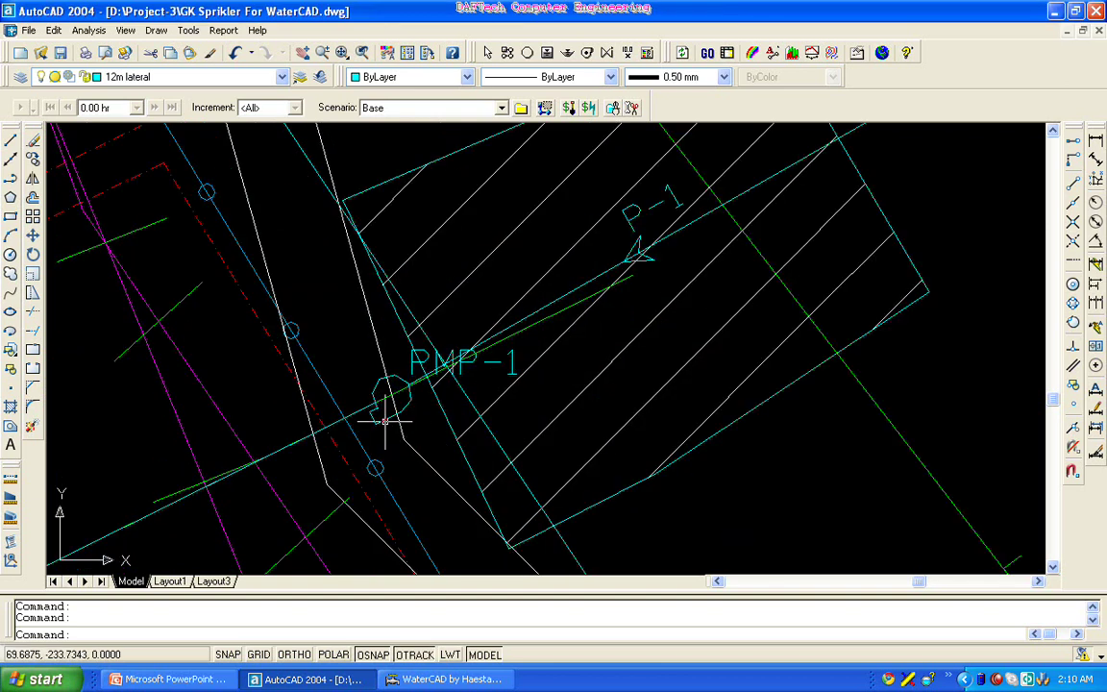
# - Open Pump: PMP-1 properties and its Pump Definition Manager
pyautogui.doubleClick(387, 425)
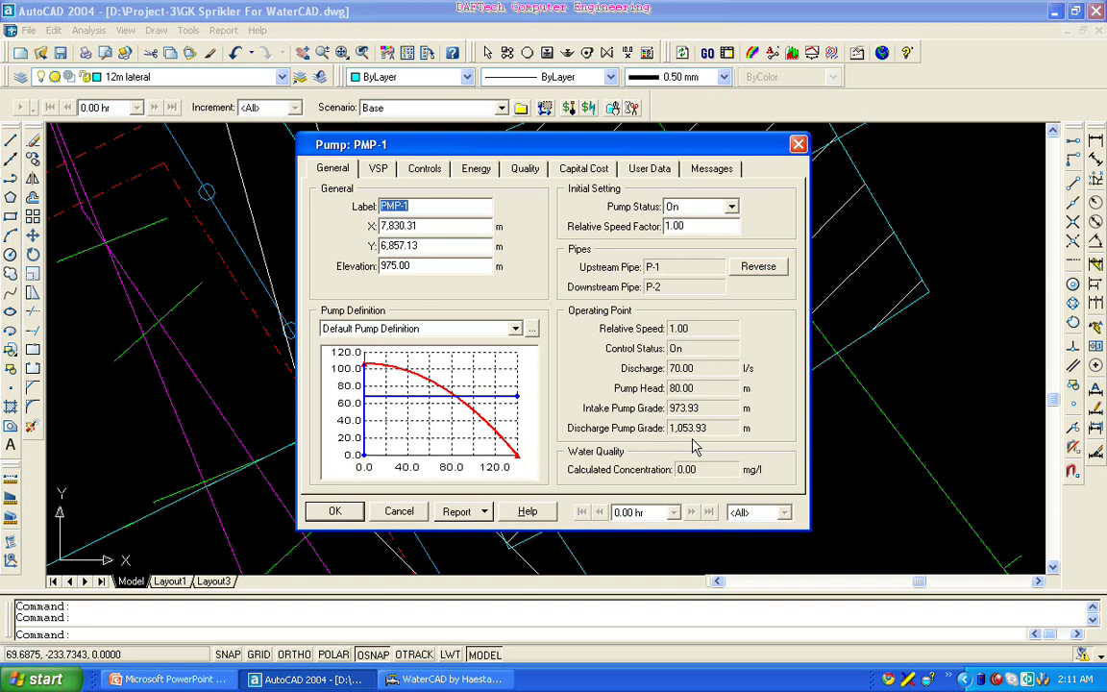
pyautogui.click(531, 328)
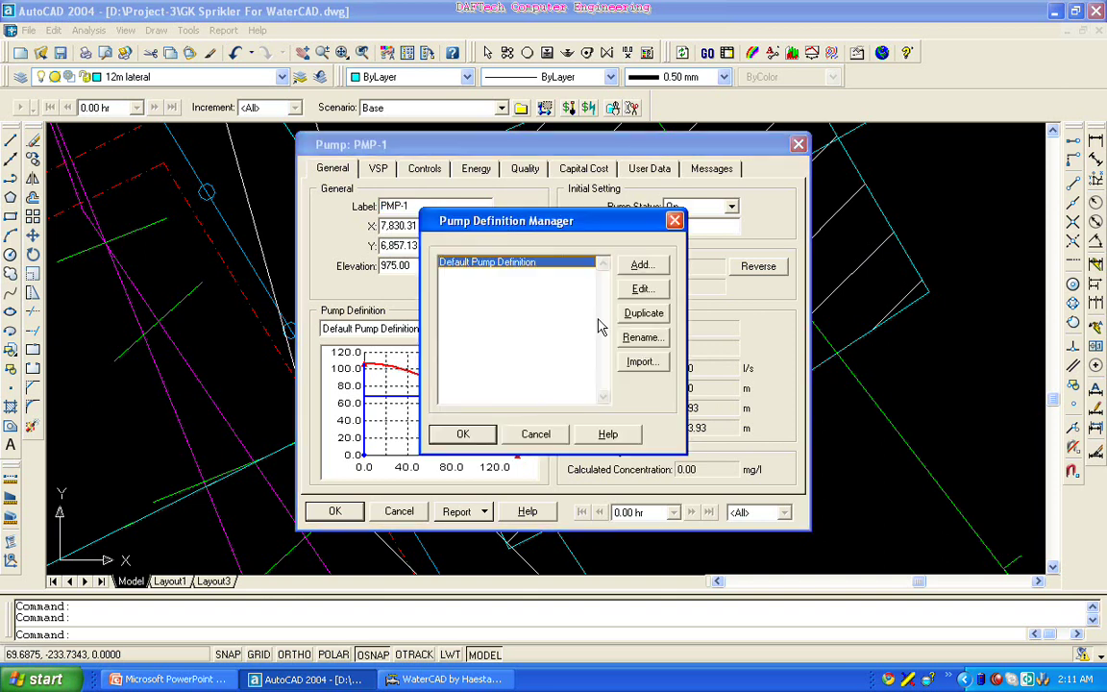
# - Review the Default Pump Definition head curve (70 l/s at 80 m), then close all pump dialogs
pyautogui.click(645, 292)
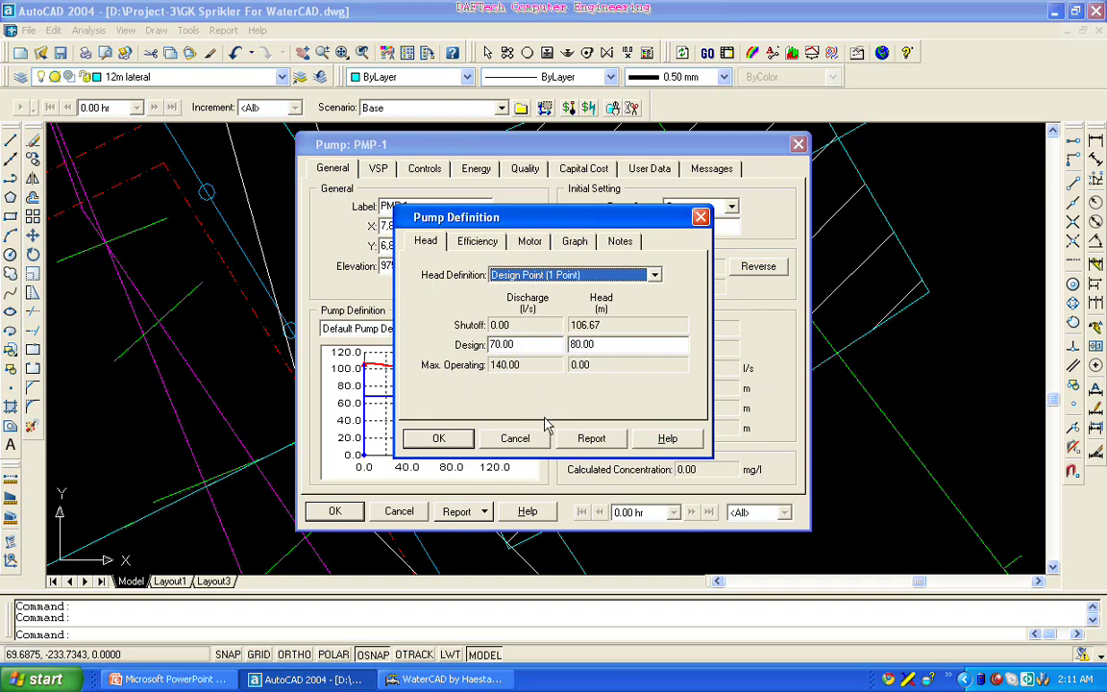
pyautogui.click(439, 437)
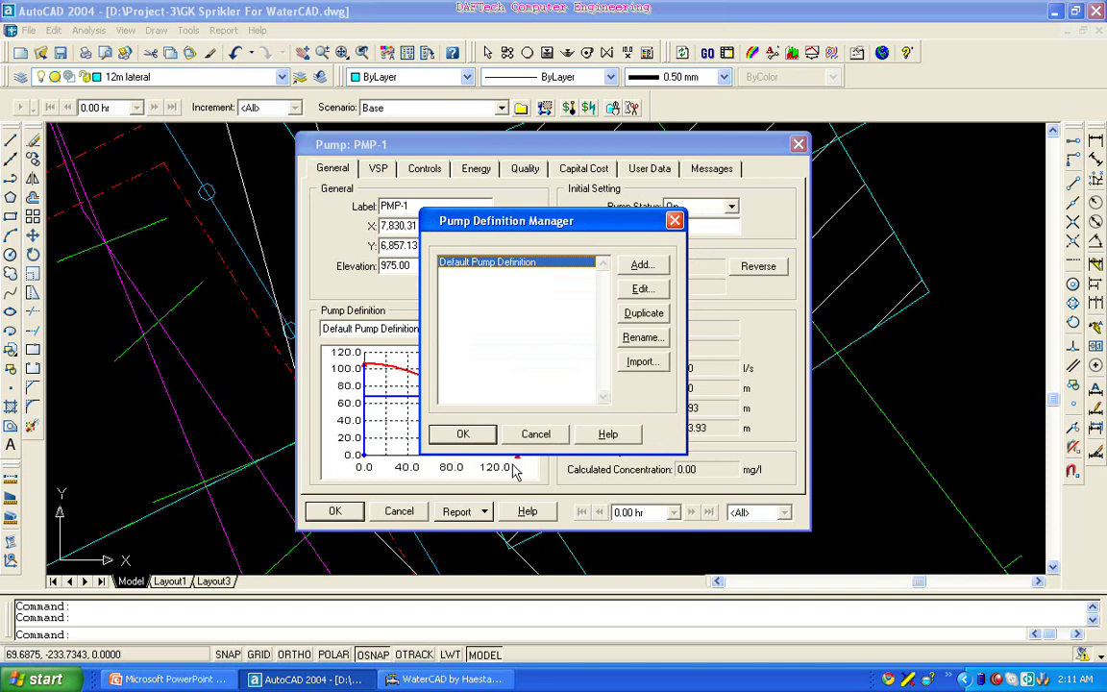
pyautogui.click(463, 434)
pyautogui.click(342, 510)
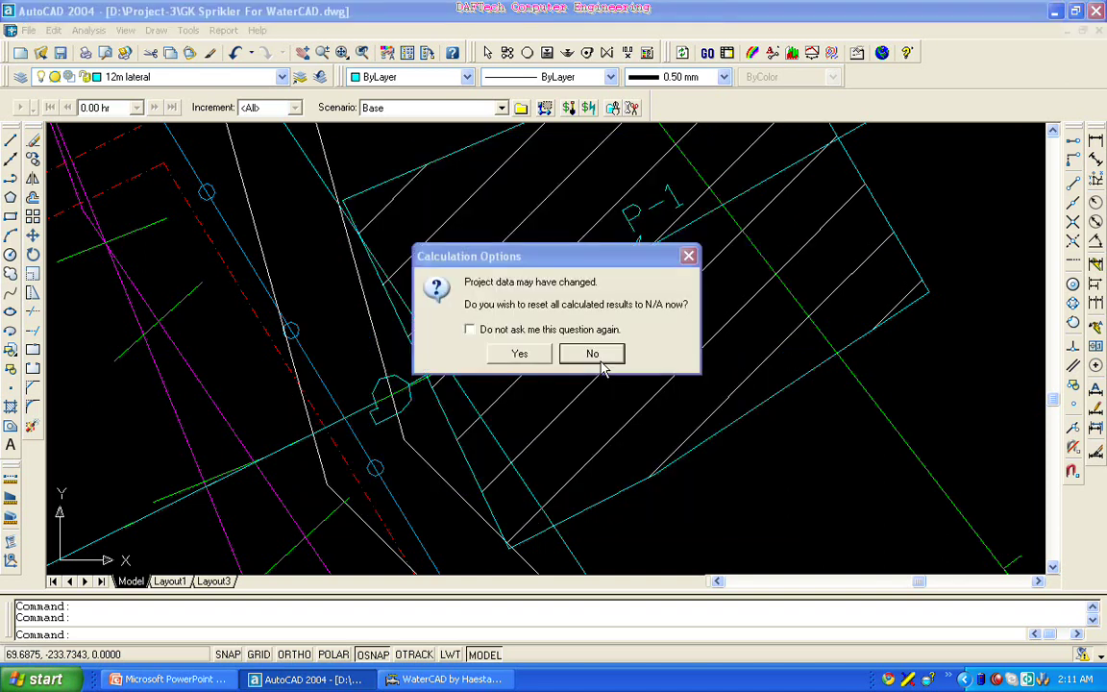
# - Decline resetting results to N/A and zoom around the storage tank and sprinkler blocks
pyautogui.click(592, 353)
pyautogui.scroll(4, 458, 426)
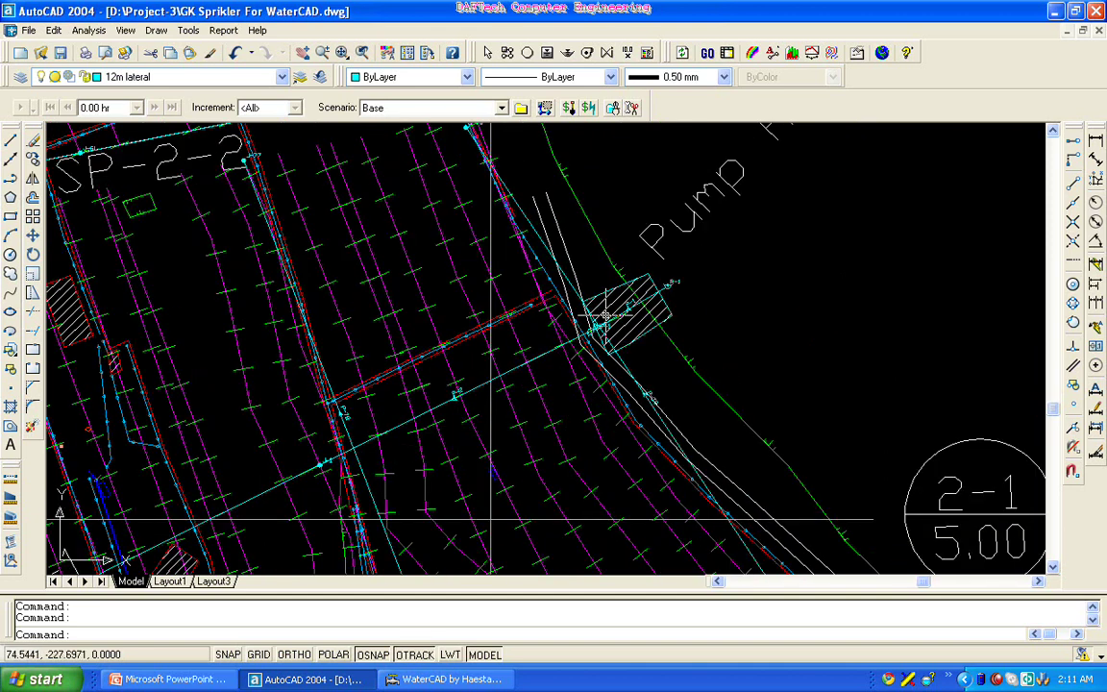
pyautogui.scroll(-2, 598, 299)
pyautogui.scroll(-3, 437, 360)
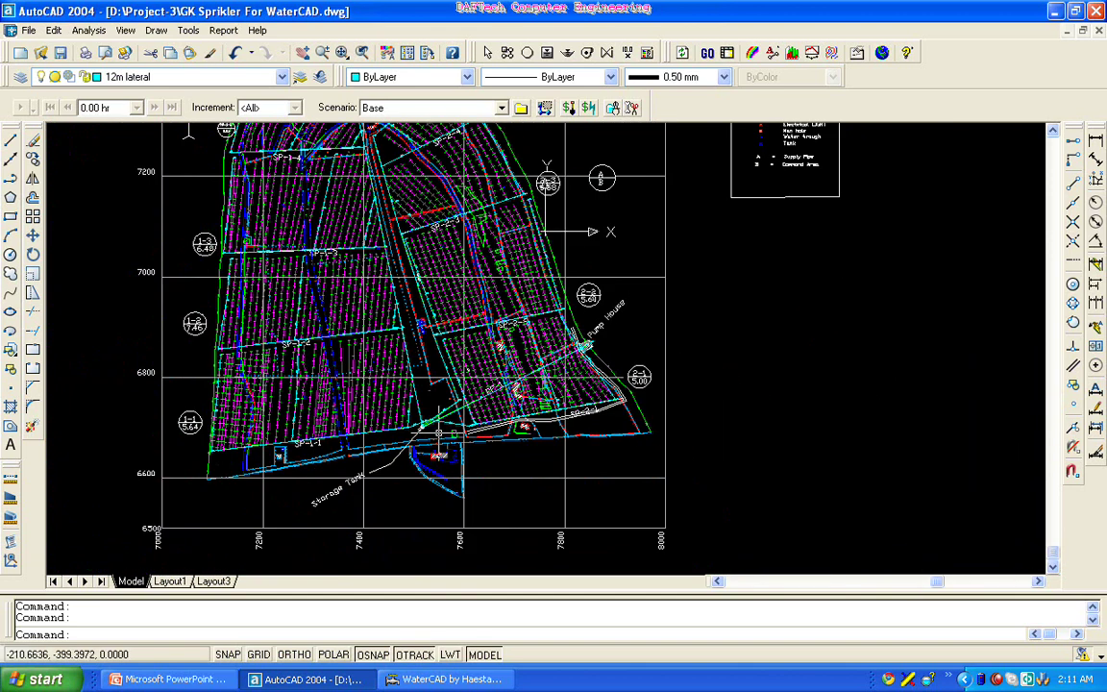
pyautogui.scroll(1, 473, 418)
pyautogui.scroll(4, 662, 322)
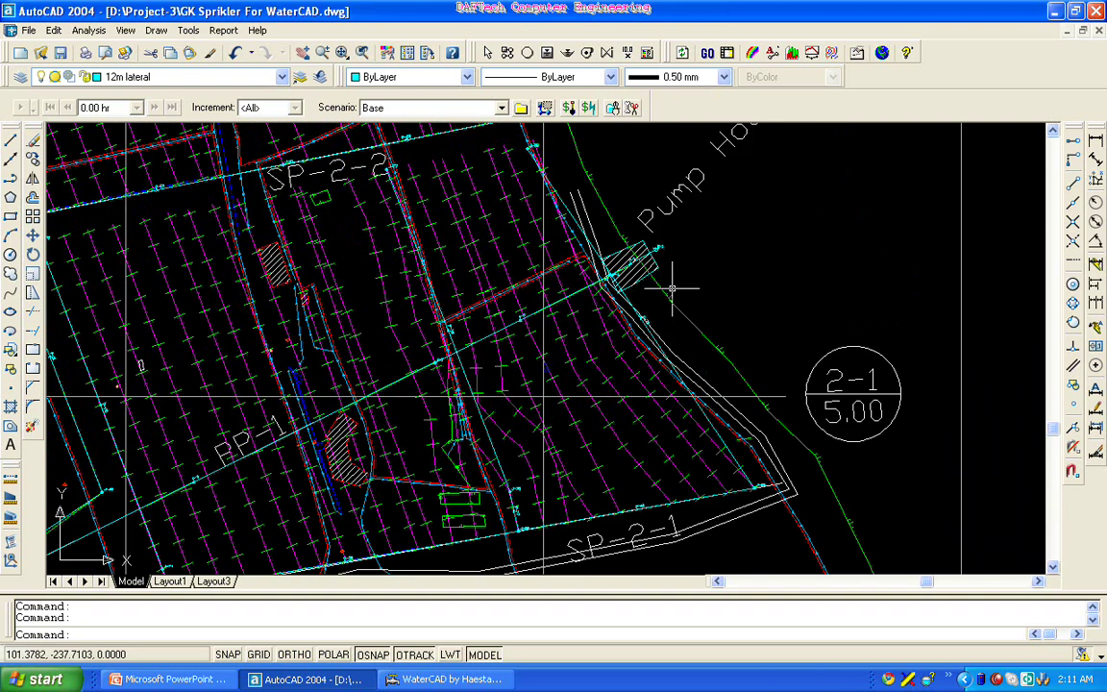
pyautogui.scroll(-3, 634, 269)
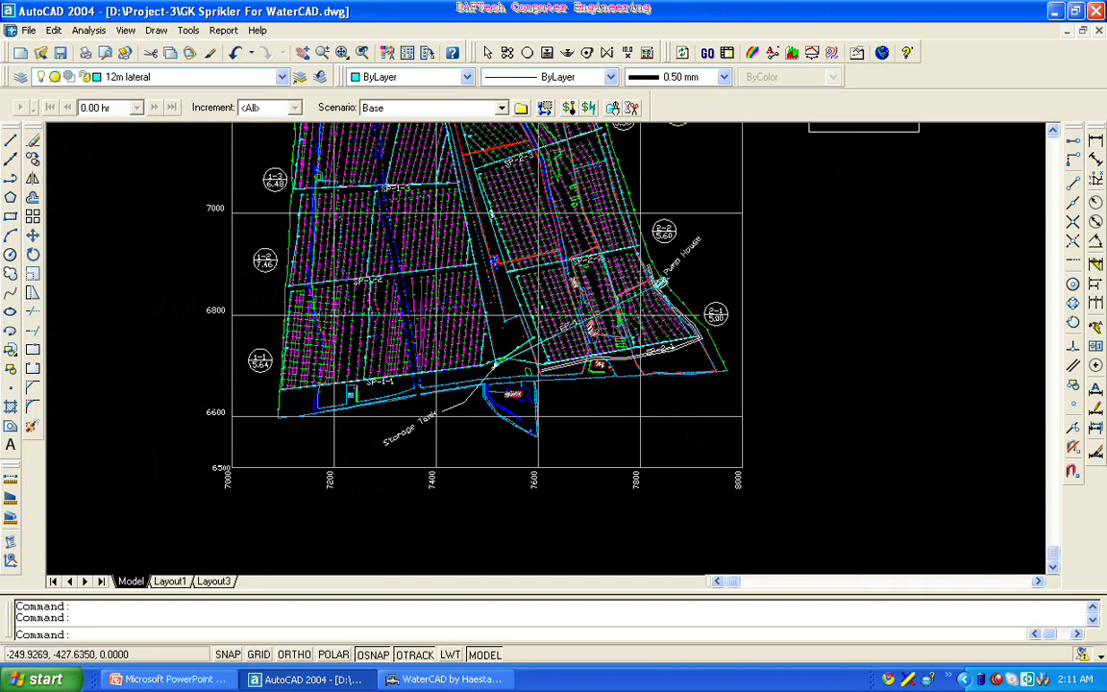
pyautogui.scroll(2, 444, 351)
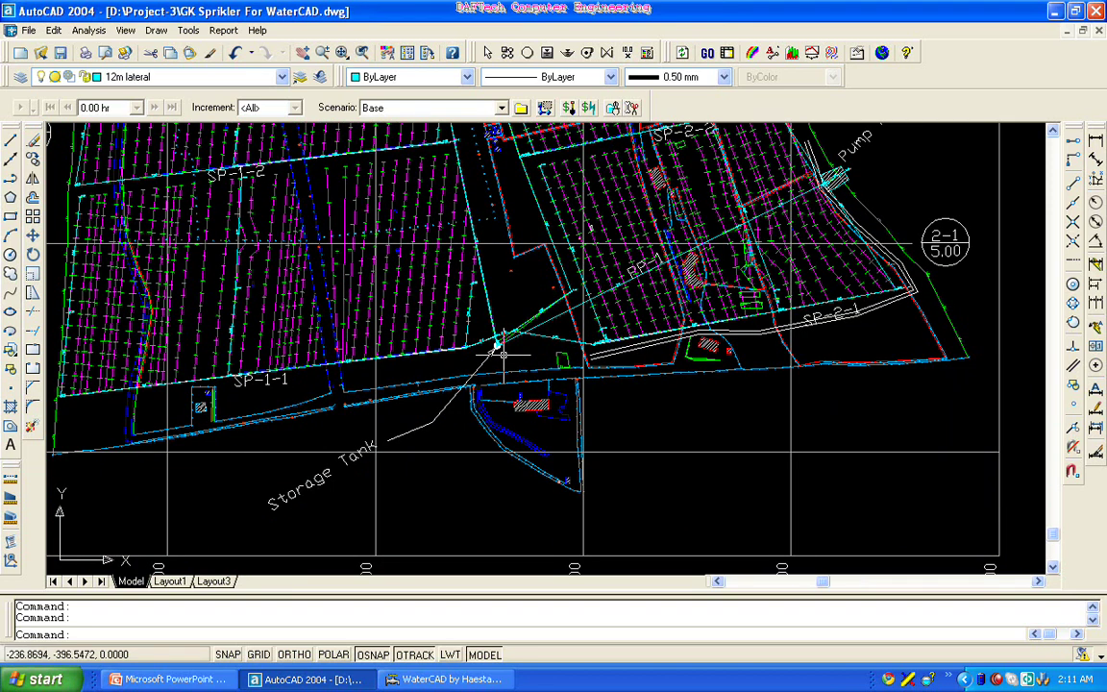
pyautogui.scroll(3, 501, 351)
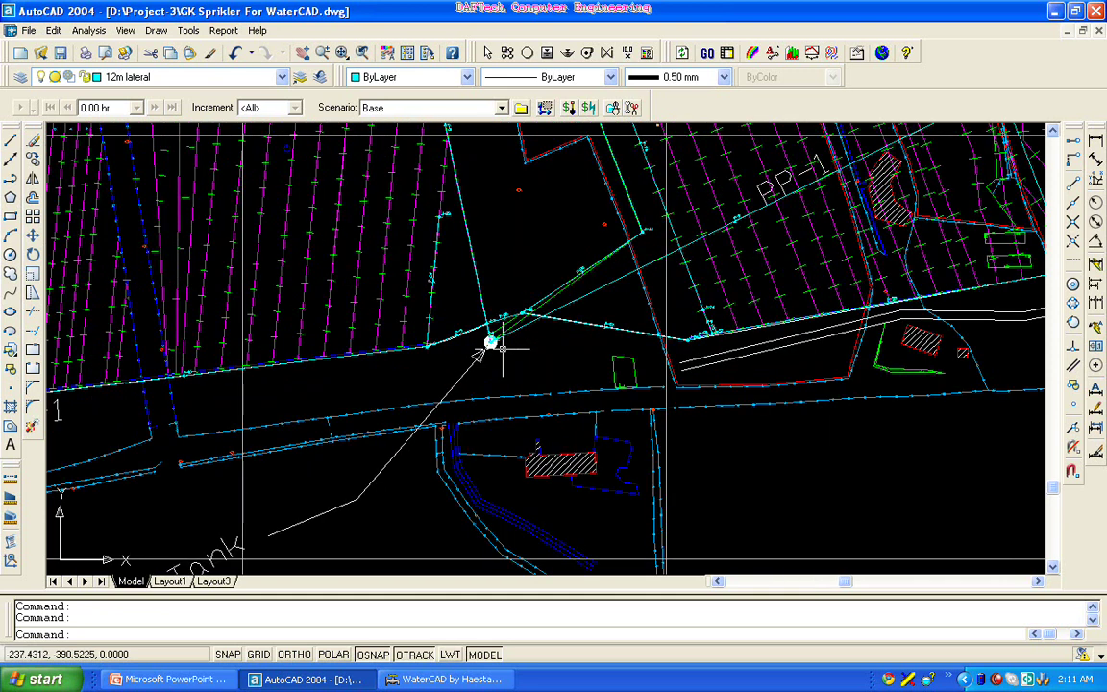
pyautogui.scroll(-2, 498, 336)
pyautogui.scroll(-1, 497, 333)
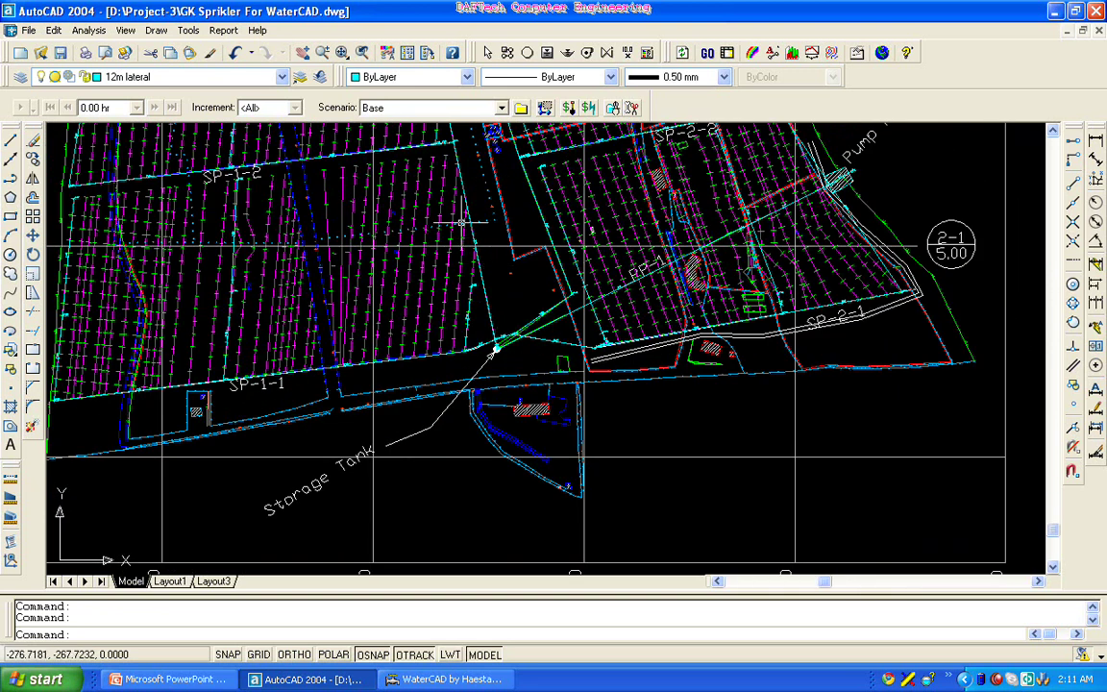
pyautogui.scroll(-4, 332, 233)
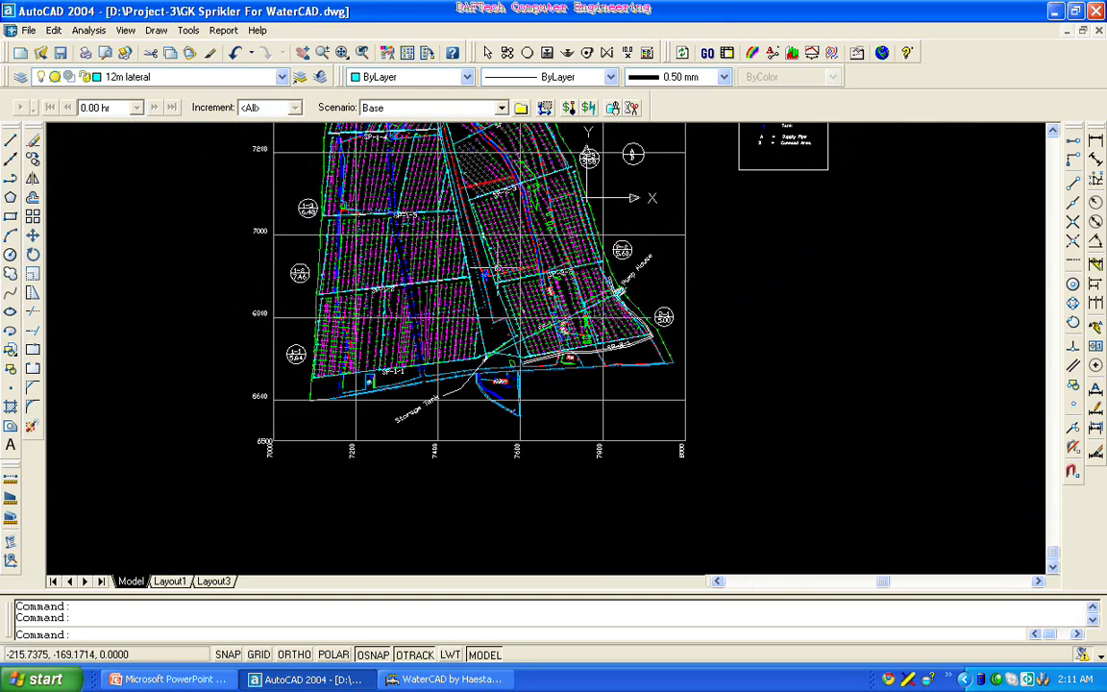
pyautogui.scroll(2, 413, 245)
pyautogui.scroll(2, 446, 271)
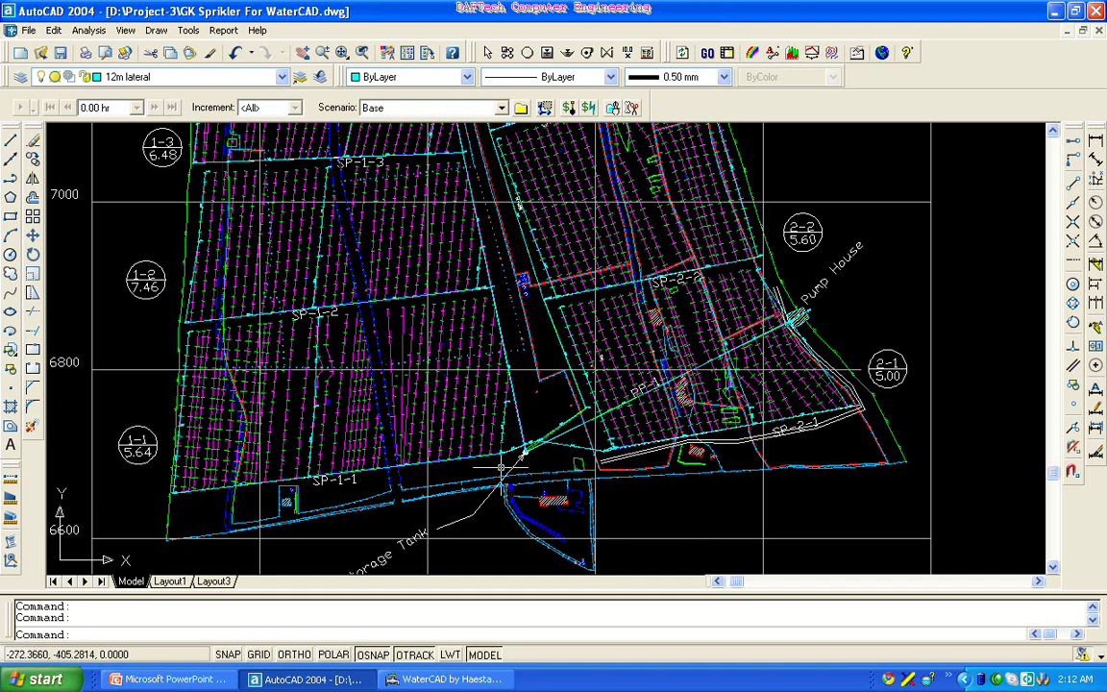
# - Inspect junction J-8's General and Demand data (2.93 bars, 0.00 l/s demand), then close it
pyautogui.scroll(5, 500, 468)
pyautogui.scroll(4, 500, 468)
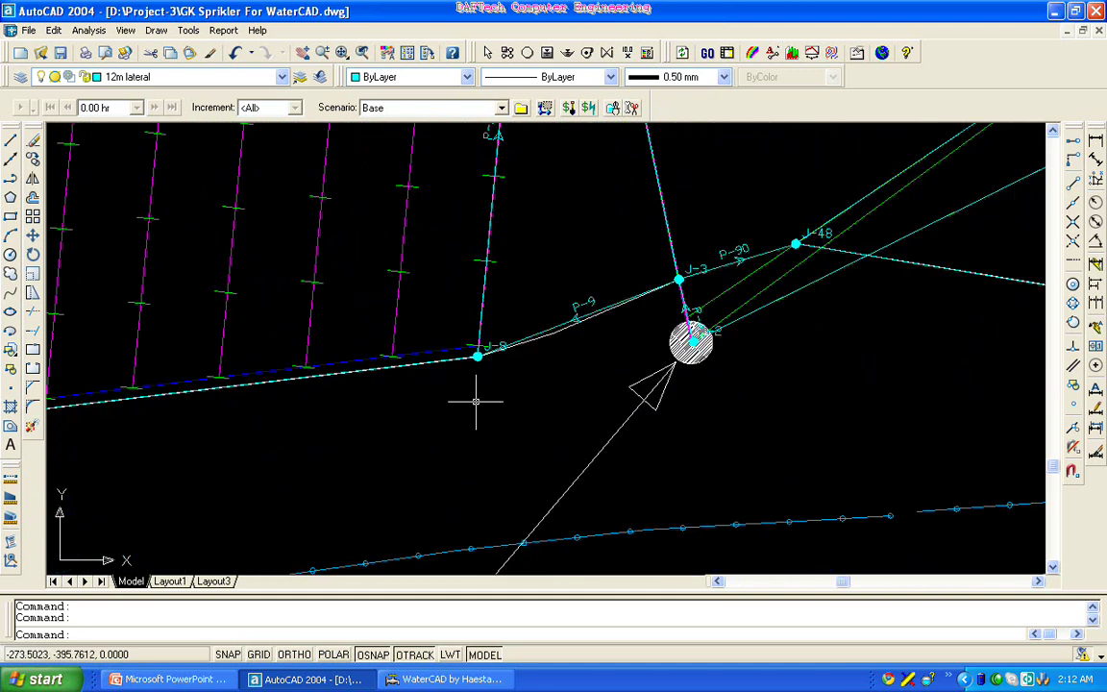
pyautogui.scroll(2, 471, 358)
pyautogui.doubleClick(484, 355)
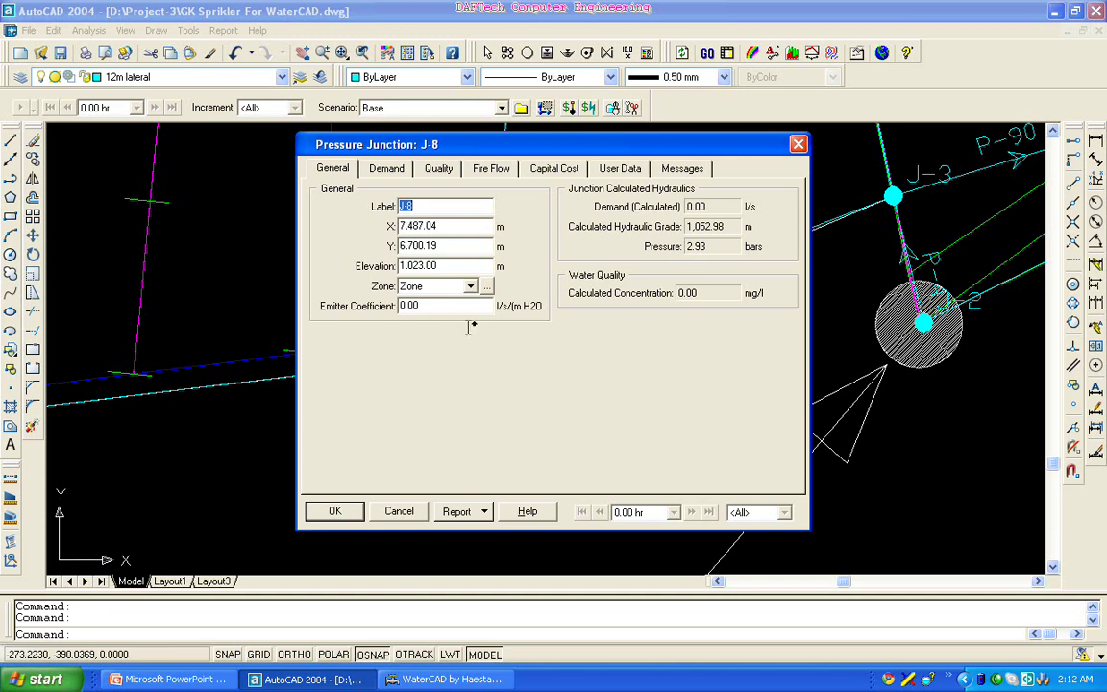
pyautogui.click(388, 171)
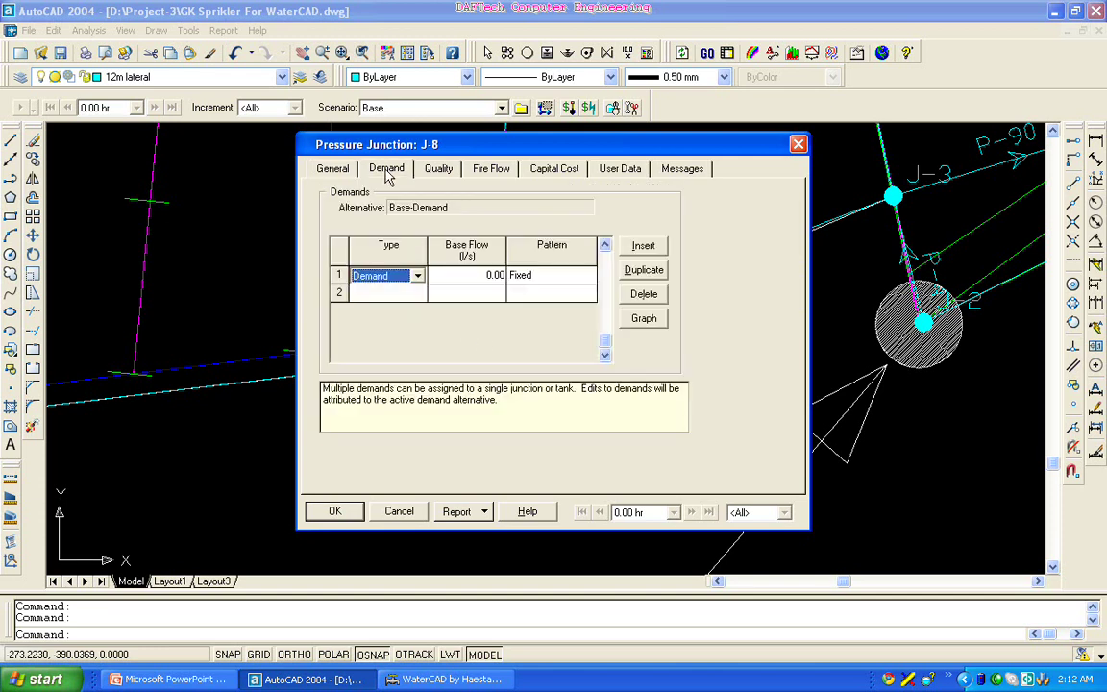
pyautogui.click(799, 144)
# - Zoom the view to junction J-23
pyautogui.scroll(-4, 568, 449)
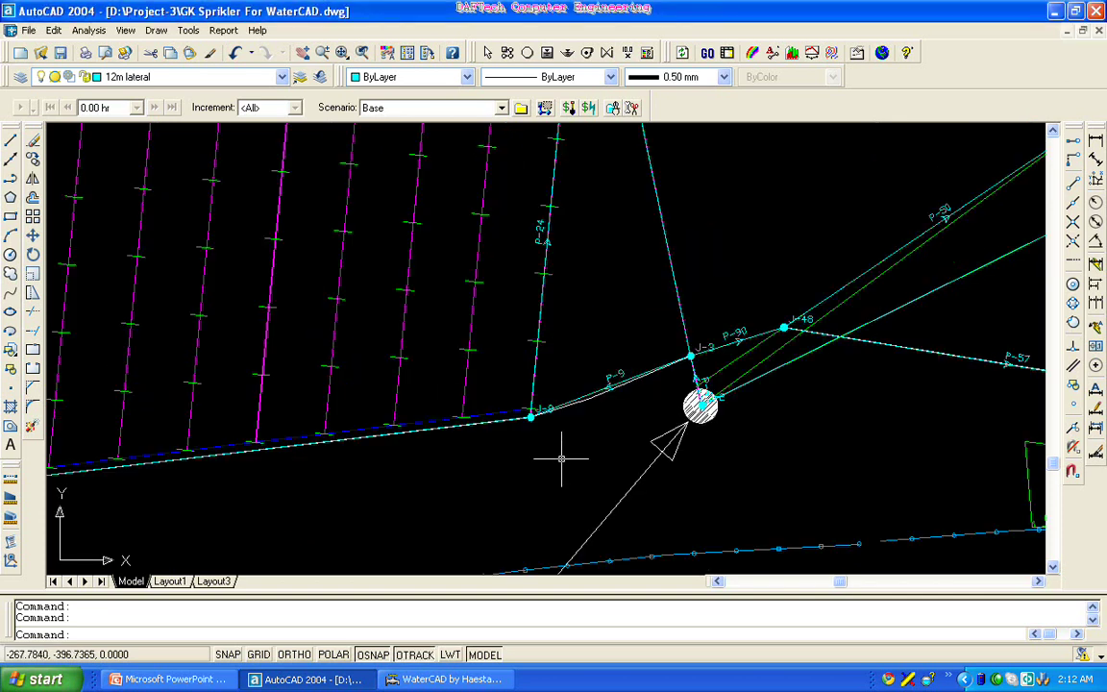
pyautogui.scroll(-3, 557, 423)
pyautogui.scroll(4, 545, 328)
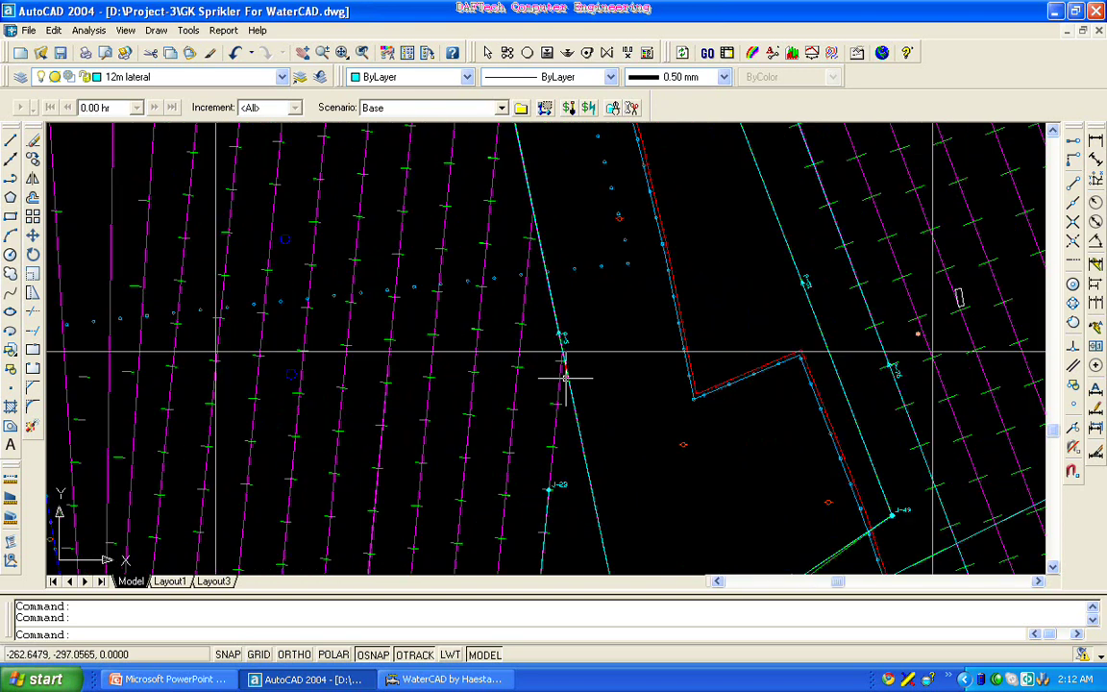
pyautogui.scroll(2, 541, 534)
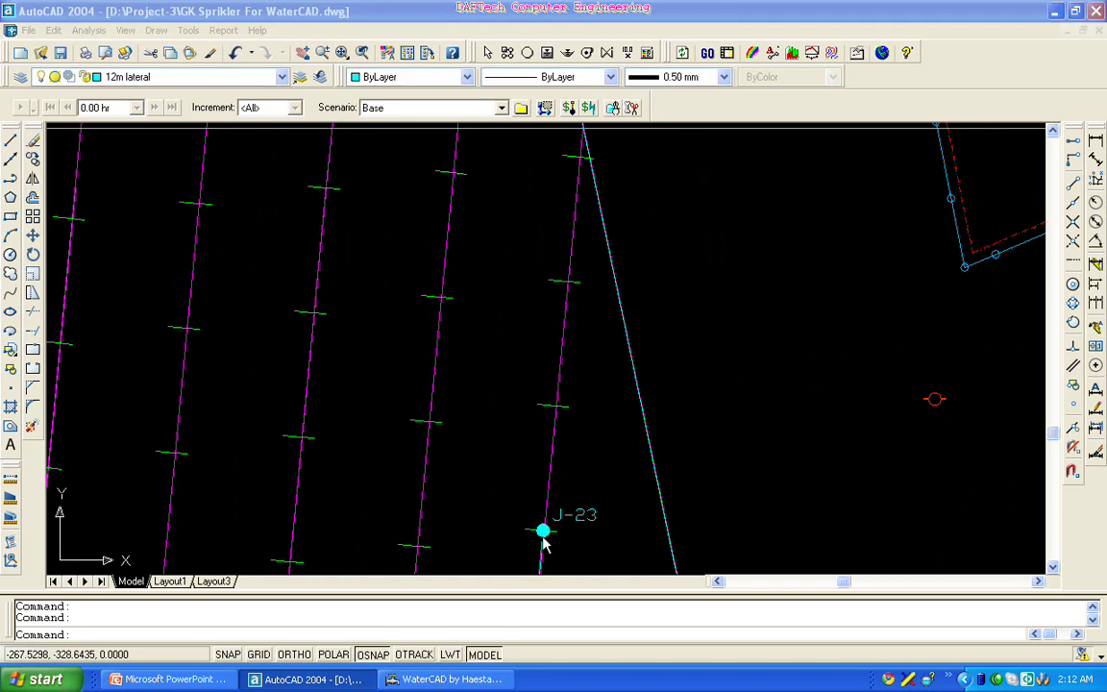
pyautogui.doubleClick(543, 531)
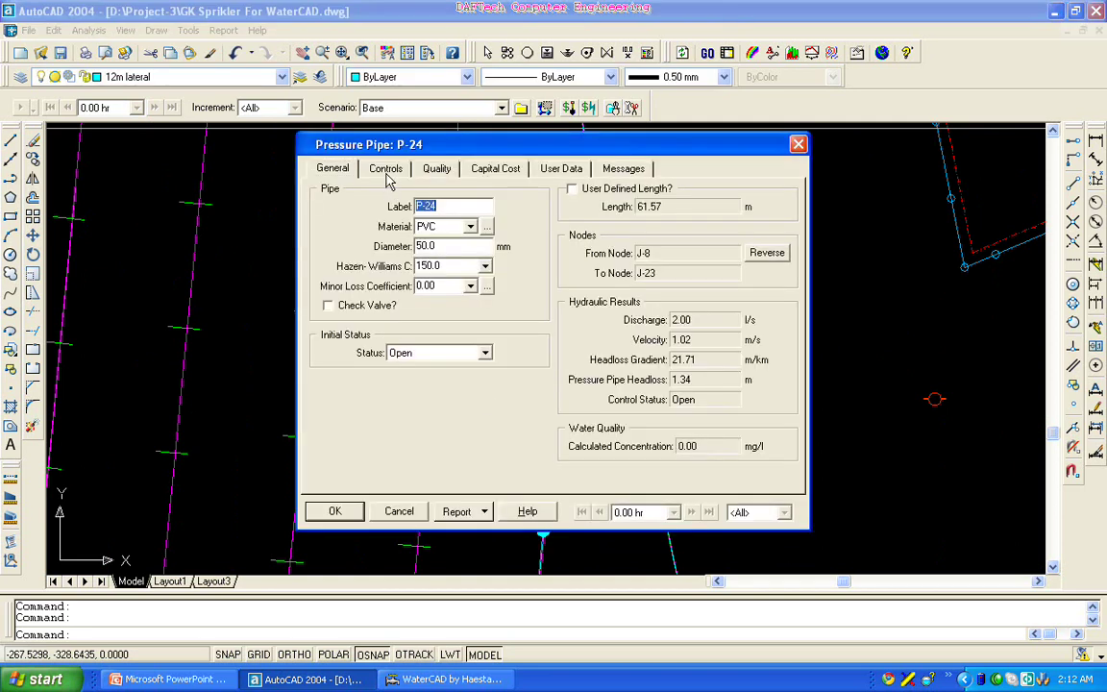
pyautogui.click(797, 144)
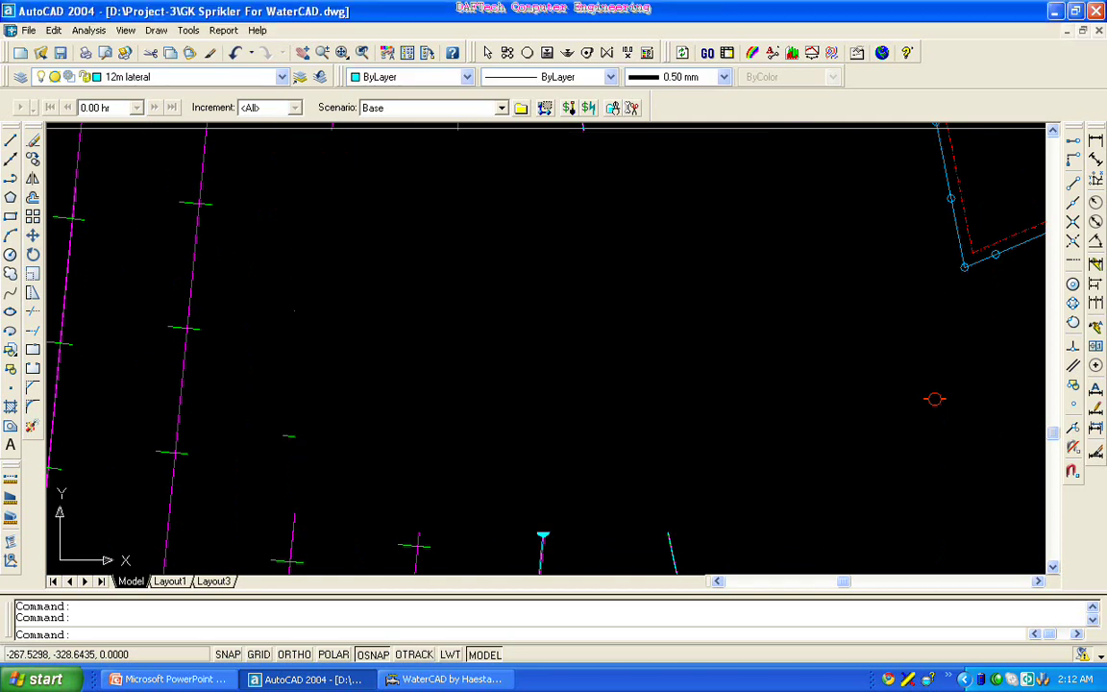
pyautogui.scroll(2, 501, 593)
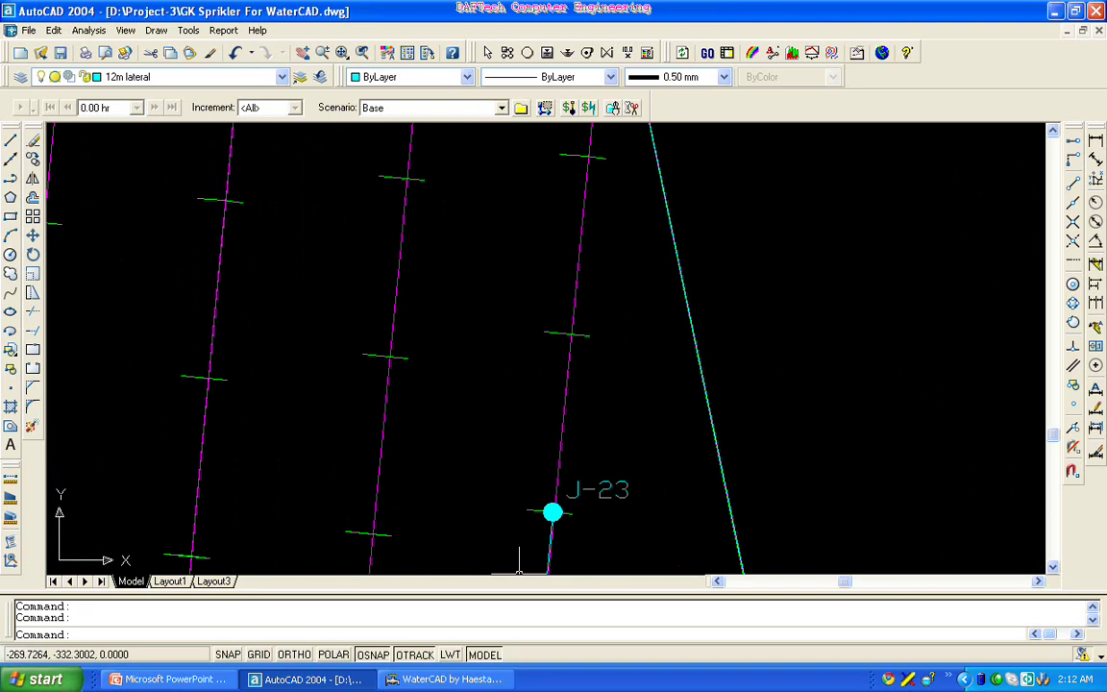
pyautogui.doubleClick(551, 519)
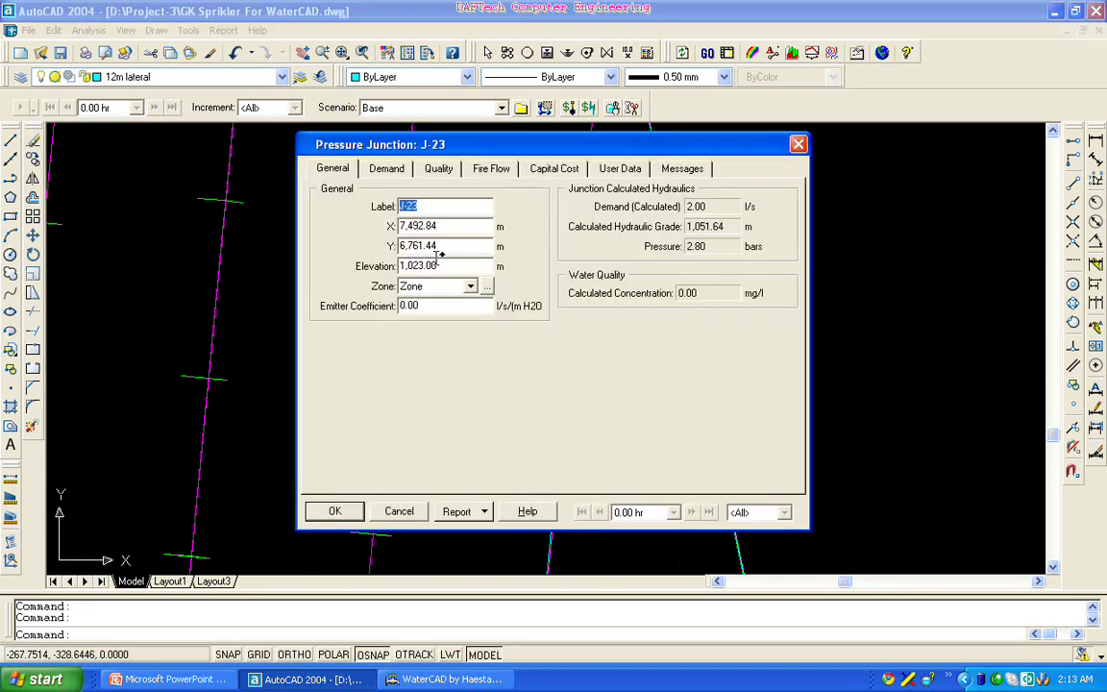
pyautogui.click(388, 170)
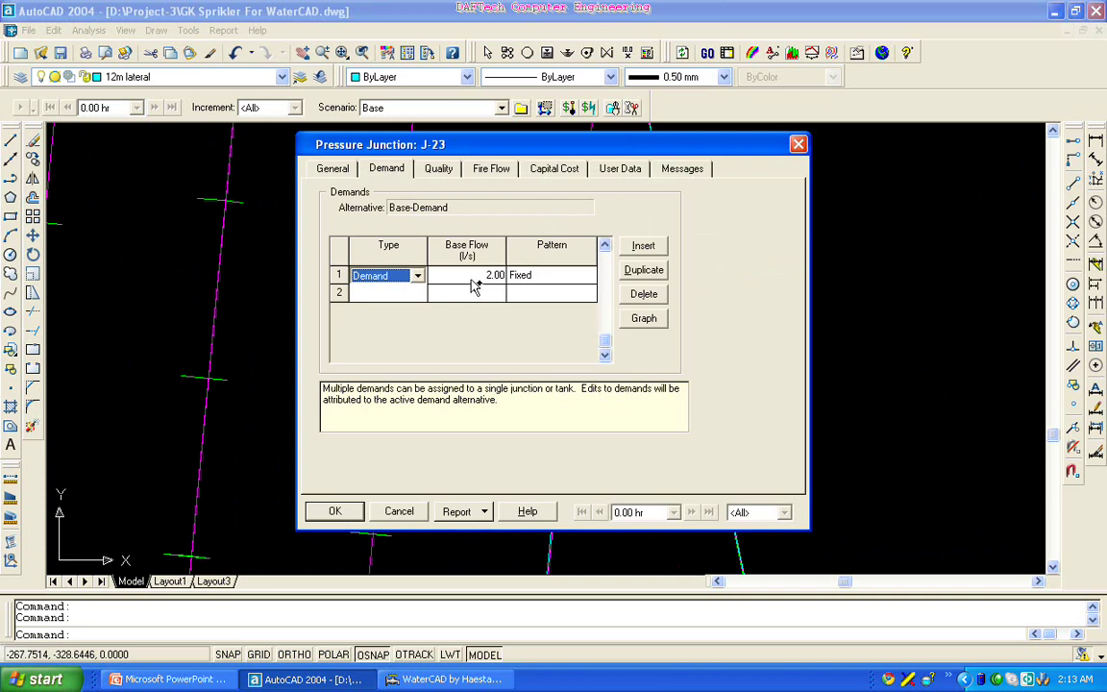
pyautogui.click(801, 146)
pyautogui.scroll(-6, 615, 262)
pyautogui.scroll(-1, 567, 274)
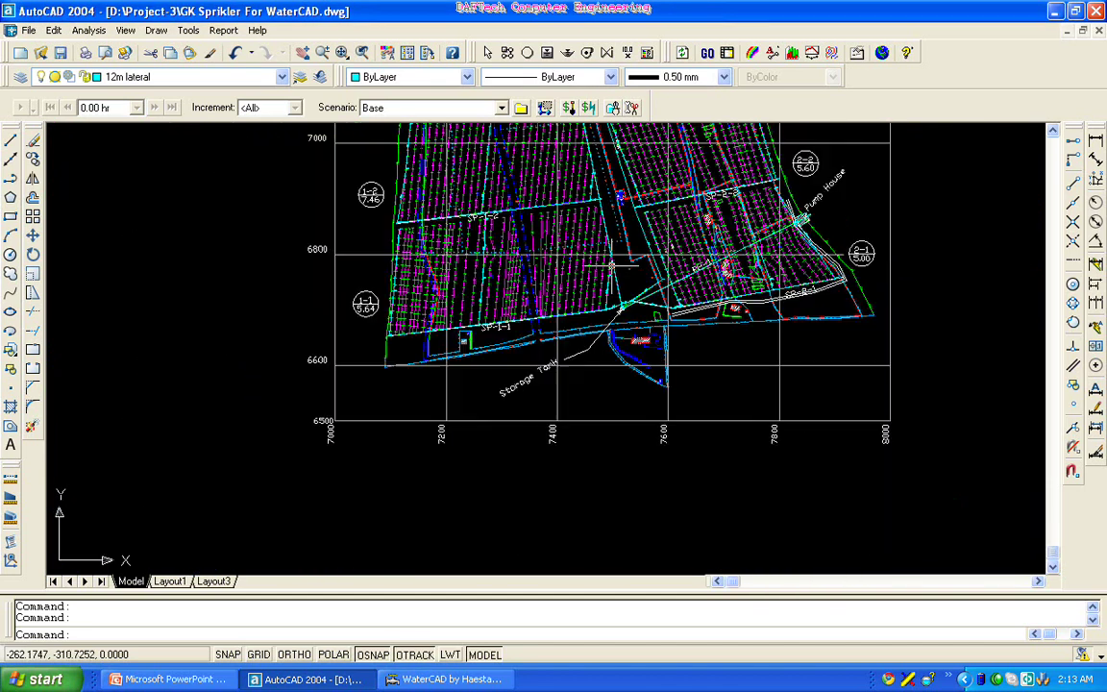
pyautogui.scroll(4, 423, 216)
pyautogui.scroll(3, 477, 219)
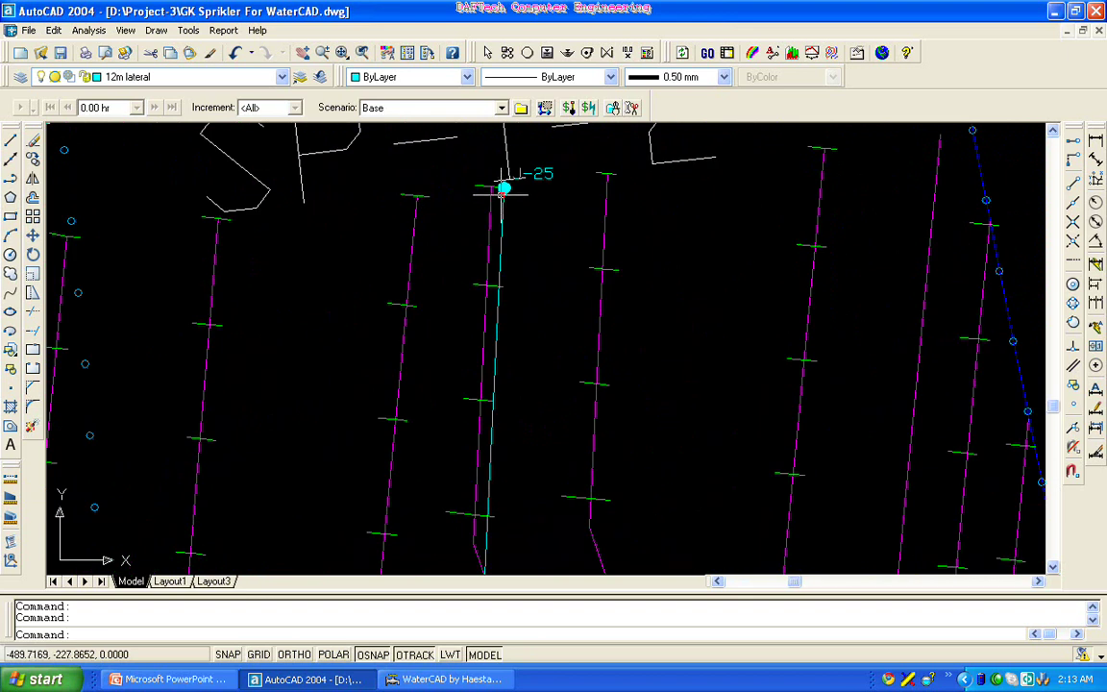
pyautogui.doubleClick(502, 188)
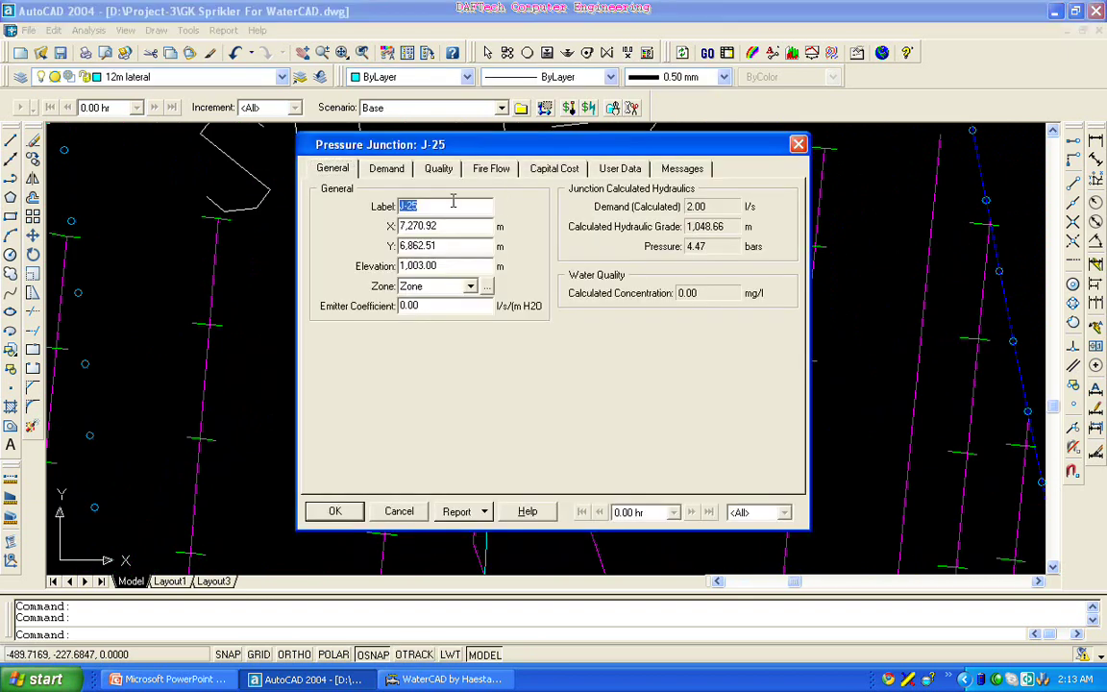
pyautogui.click(389, 171)
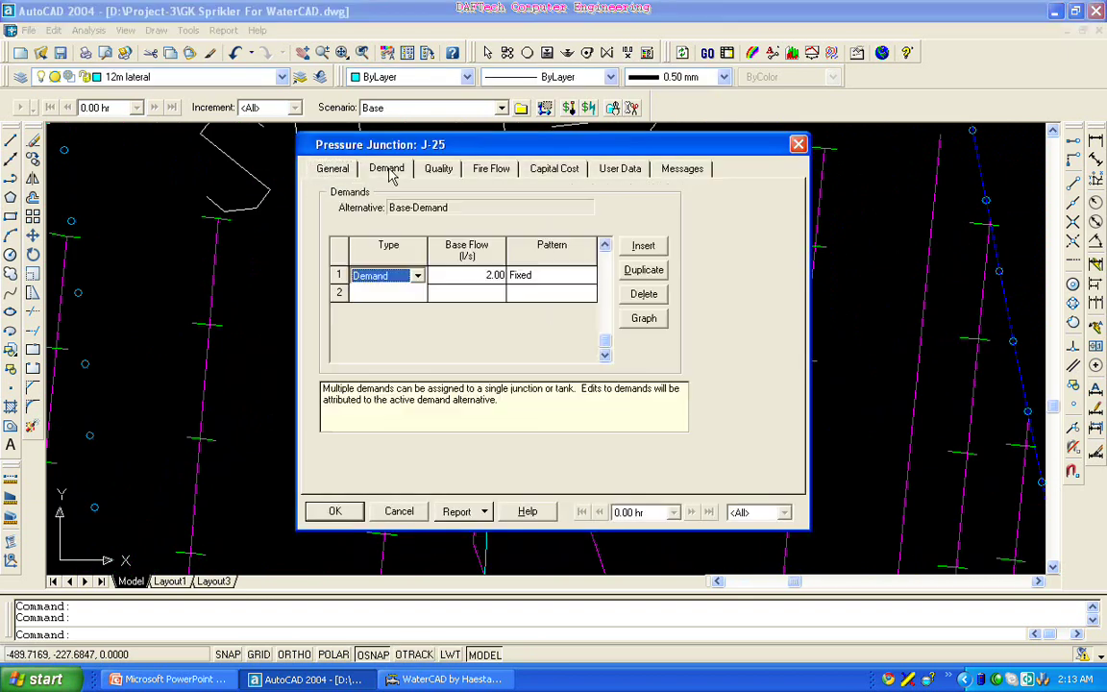
pyautogui.click(798, 145)
pyautogui.scroll(4, 672, 255)
pyautogui.scroll(3, 420, 291)
pyautogui.scroll(5, 254, 310)
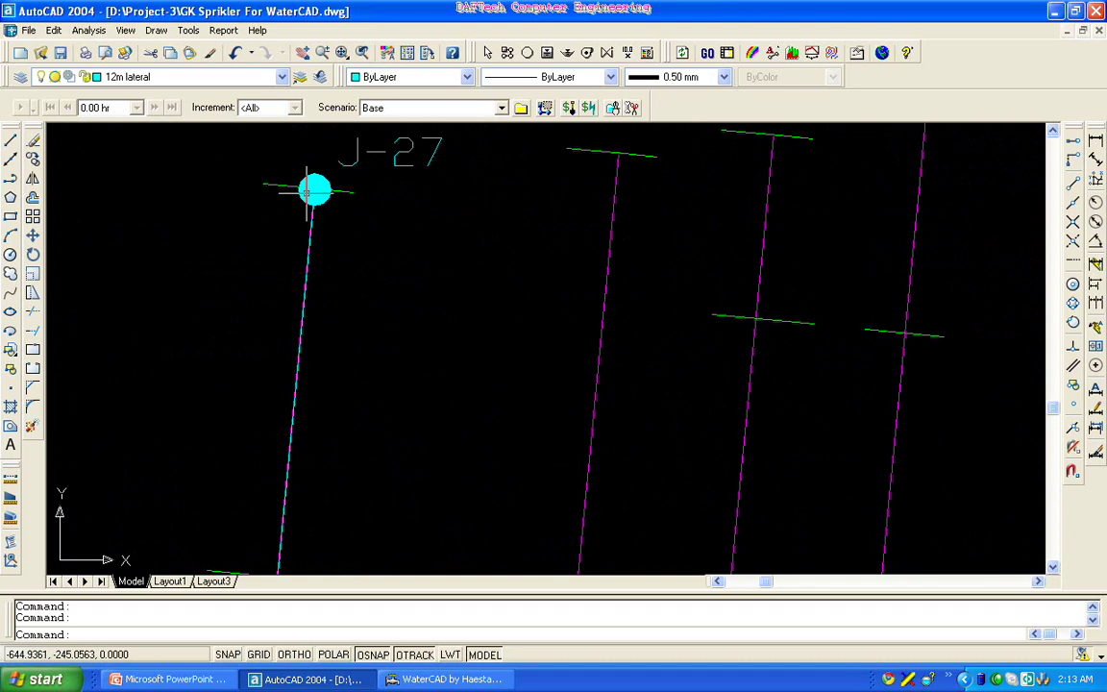
pyautogui.doubleClick(309, 191)
pyautogui.click(389, 169)
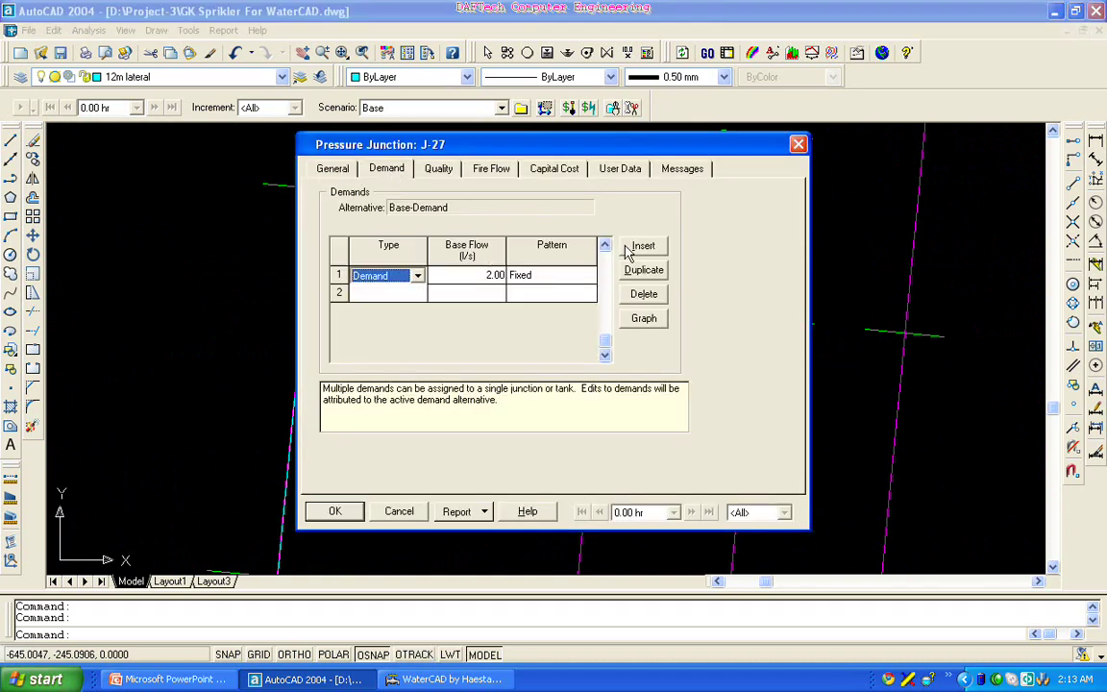
pyautogui.press('Escape')
pyautogui.scroll(-3, 500, 298)
pyautogui.scroll(-5, 495, 294)
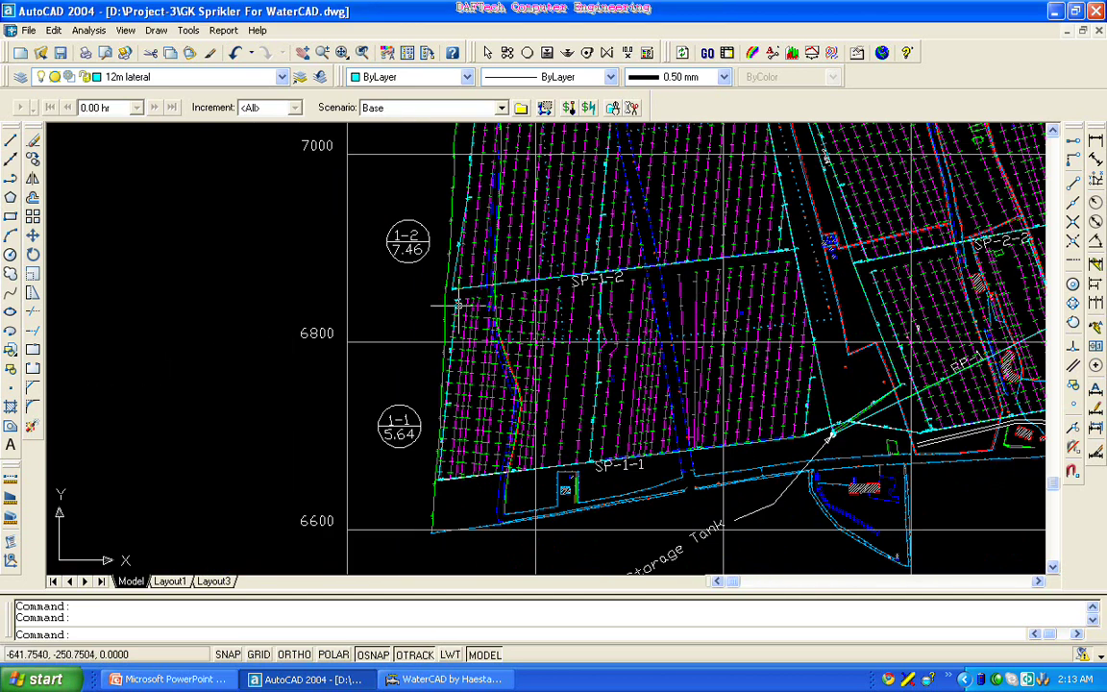
pyautogui.scroll(-2, 479, 295)
pyautogui.scroll(-2, 451, 337)
pyautogui.scroll(3, 552, 302)
pyautogui.scroll(-4, 553, 306)
pyautogui.scroll(3, 548, 288)
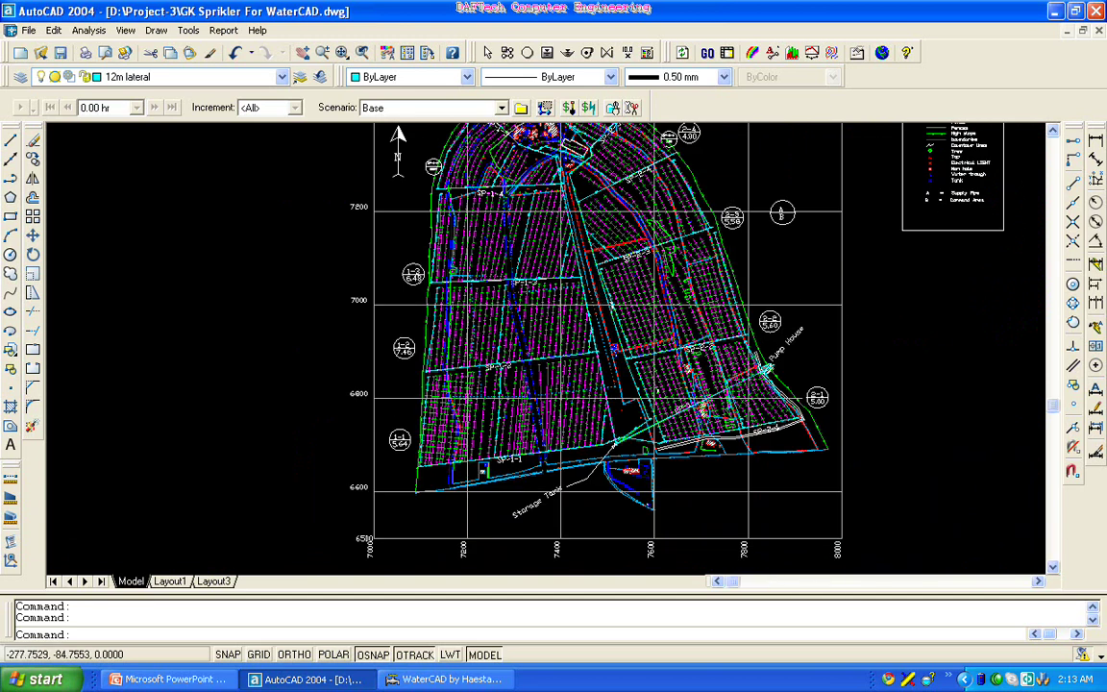
pyautogui.scroll(3, 599, 302)
pyautogui.scroll(4, 800, 375)
pyautogui.scroll(4, 808, 389)
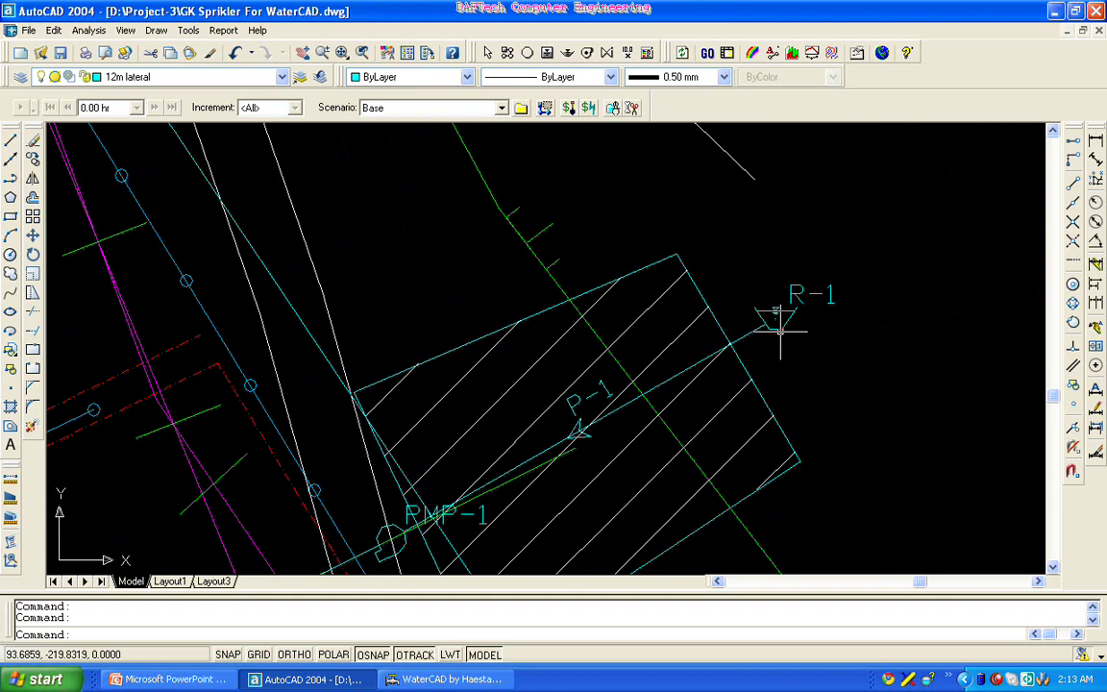
pyautogui.doubleClick(780, 332)
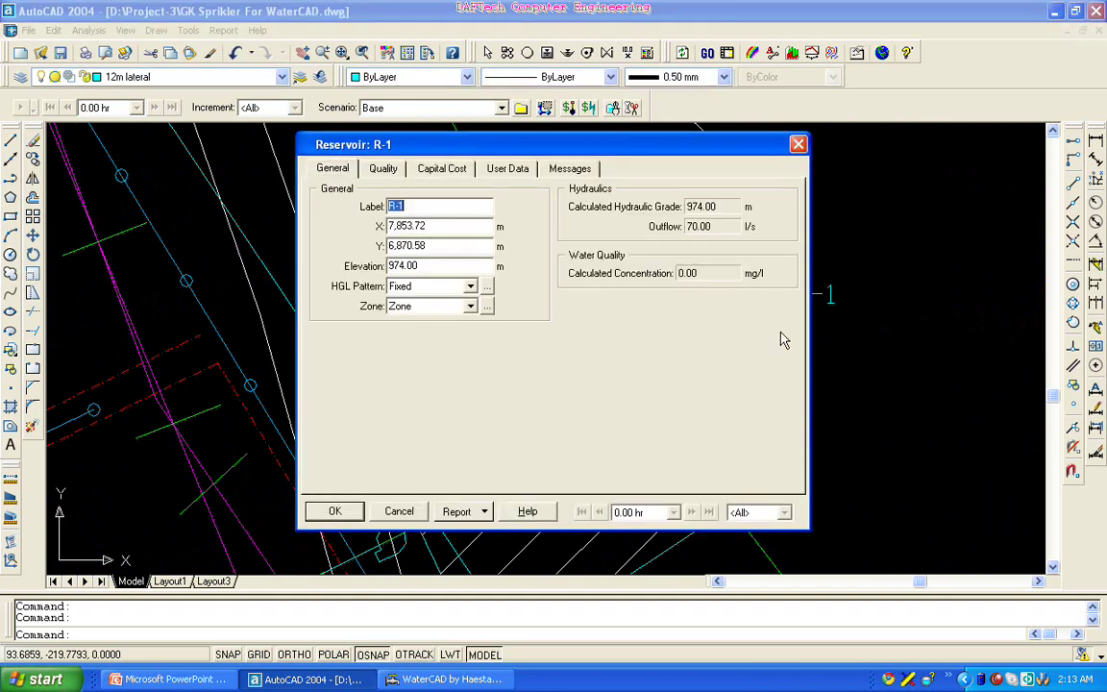
pyautogui.click(797, 144)
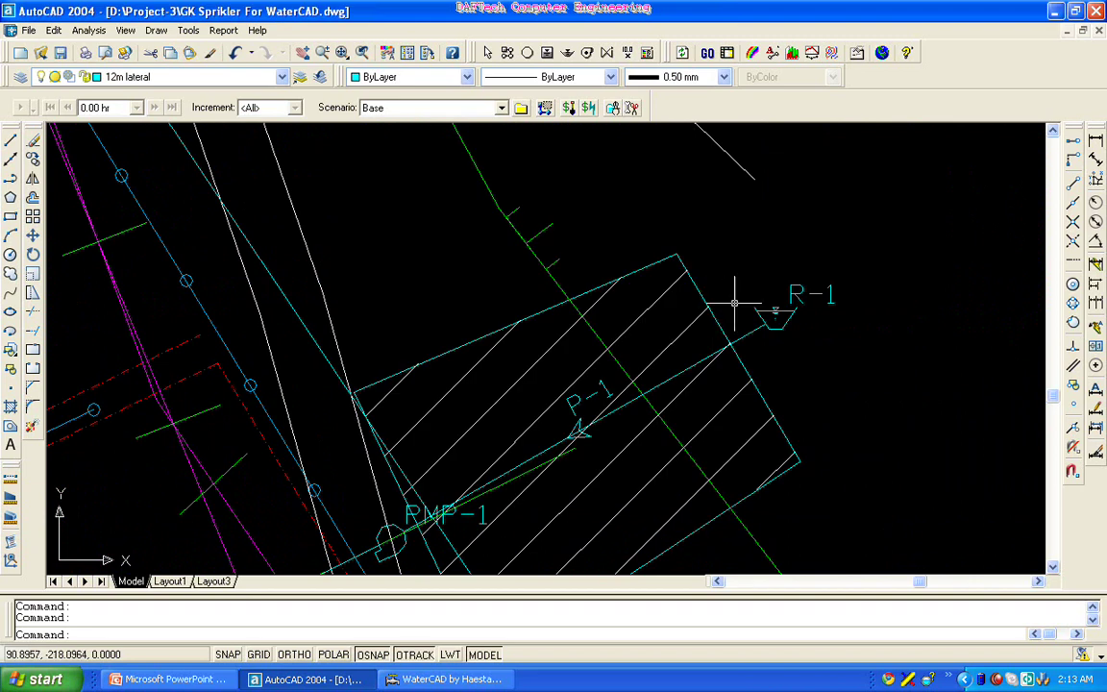
pyautogui.scroll(-4, 717, 316)
pyautogui.scroll(-6, 631, 393)
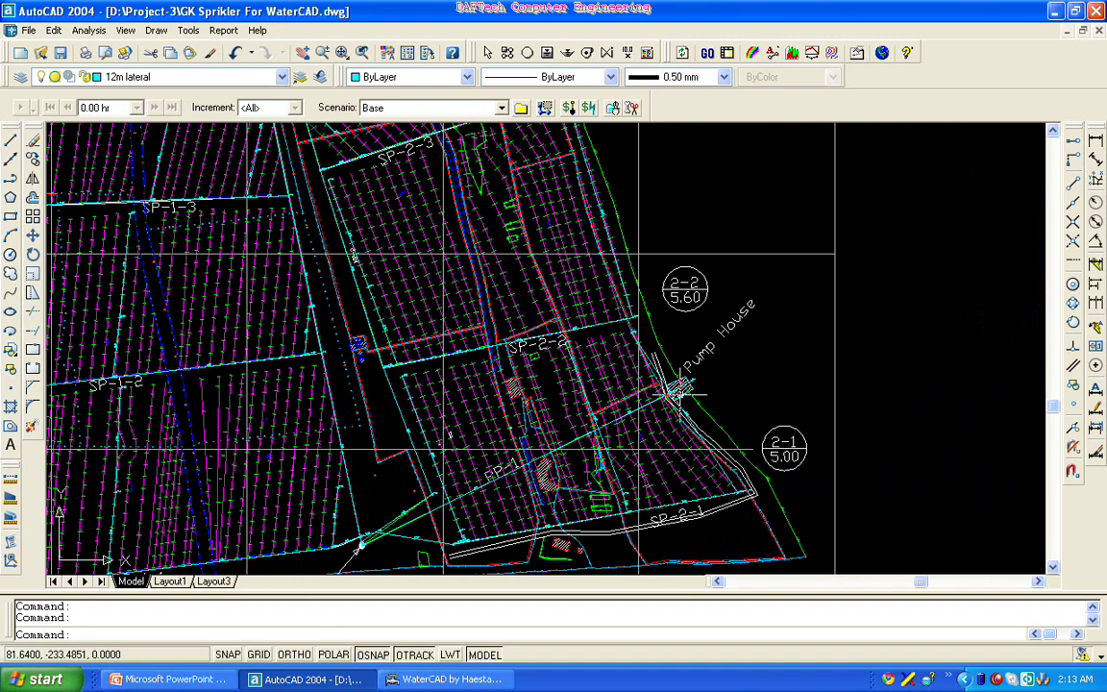
pyautogui.scroll(-4, 469, 416)
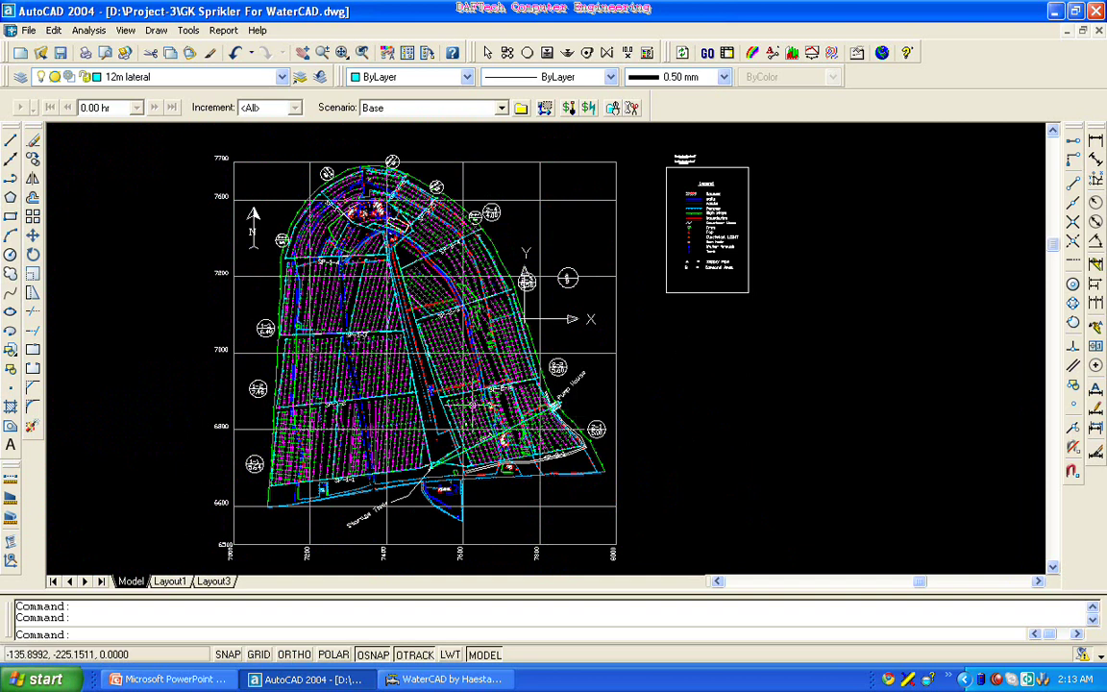
pyautogui.scroll(8, 252, 452)
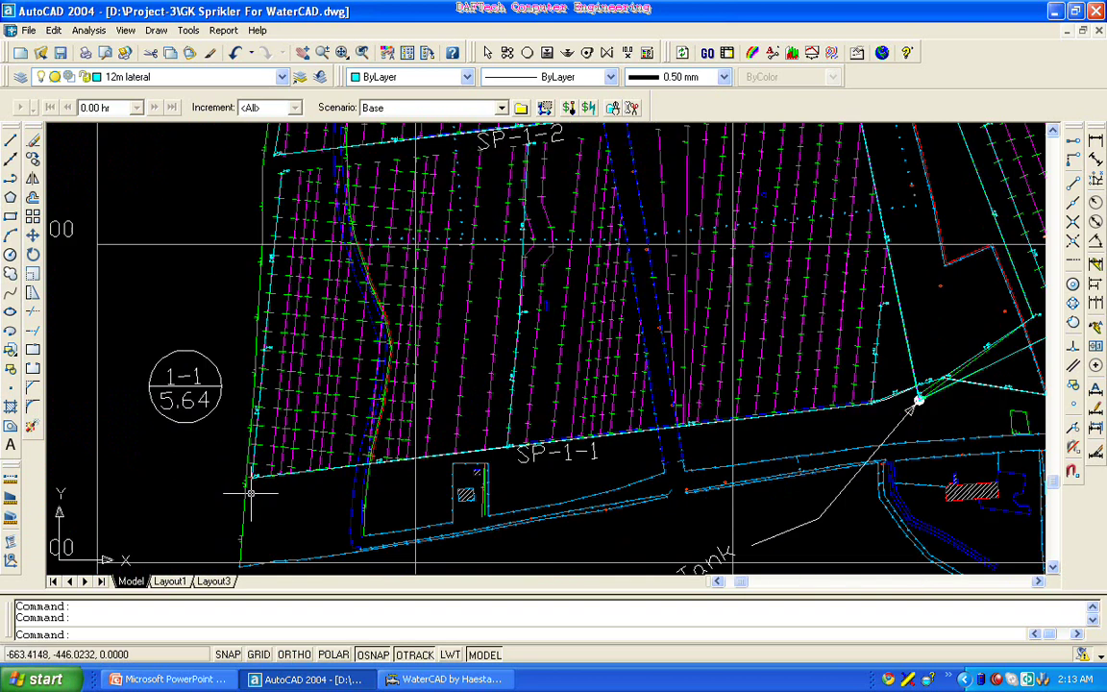
pyautogui.scroll(3, 255, 460)
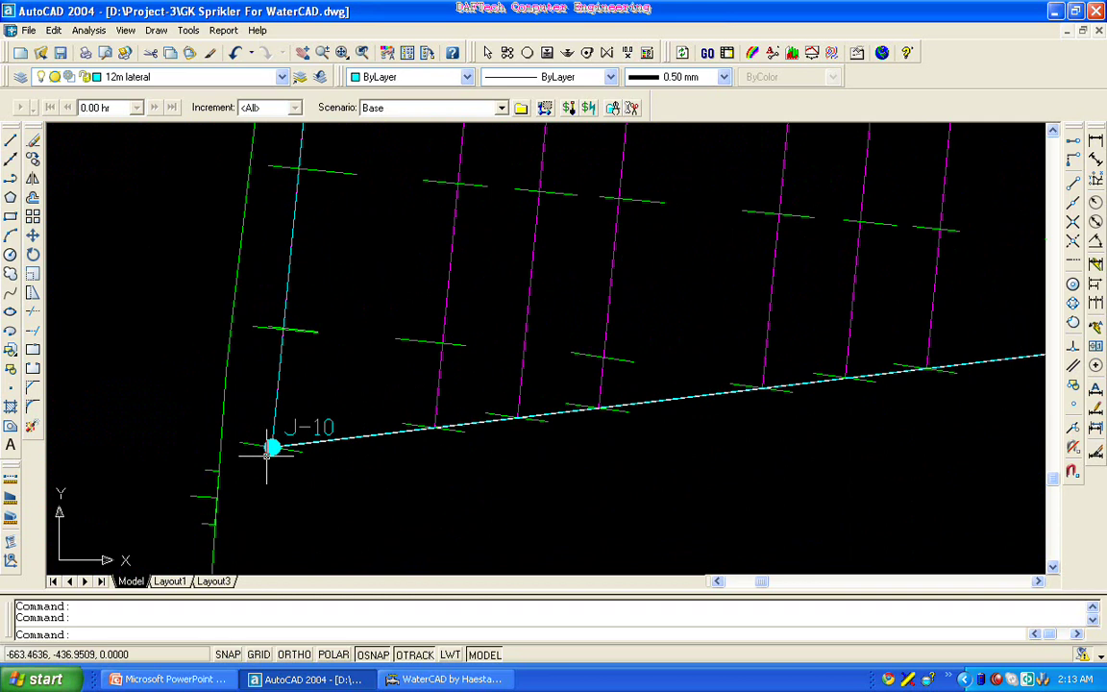
pyautogui.doubleClick(272, 448)
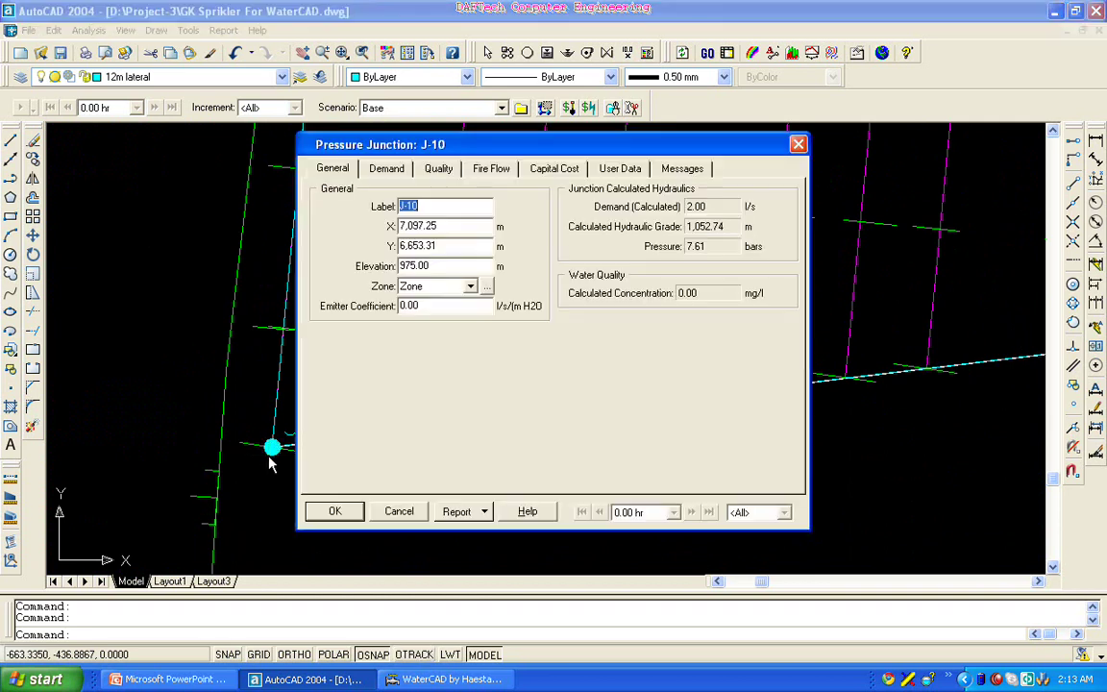
pyautogui.click(799, 144)
pyautogui.scroll(-8, 618, 351)
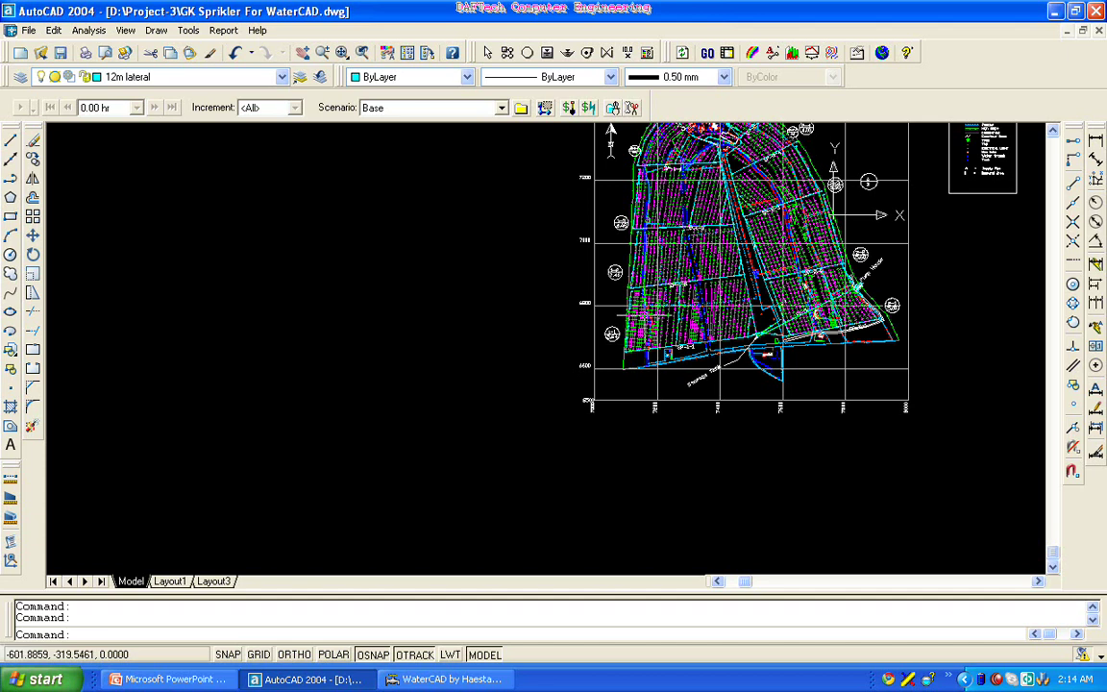
# - Start a network profile and begin selecting its elements in the drawing
pyautogui.scroll(-2, 615, 288)
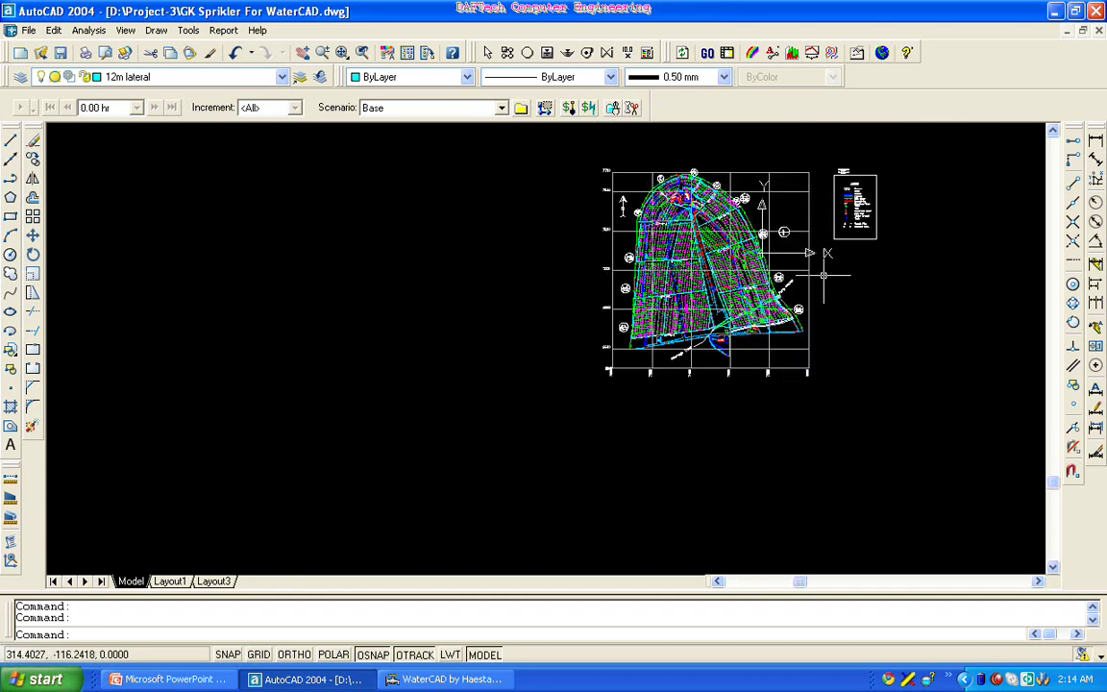
pyautogui.scroll(3, 827, 260)
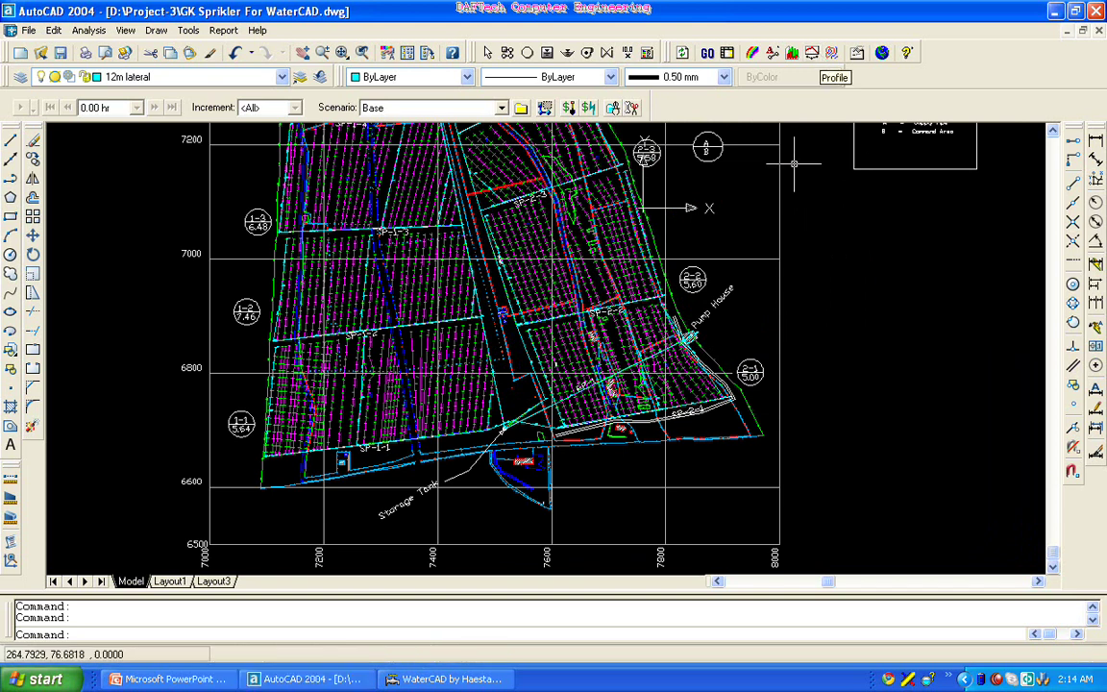
pyautogui.click(812, 54)
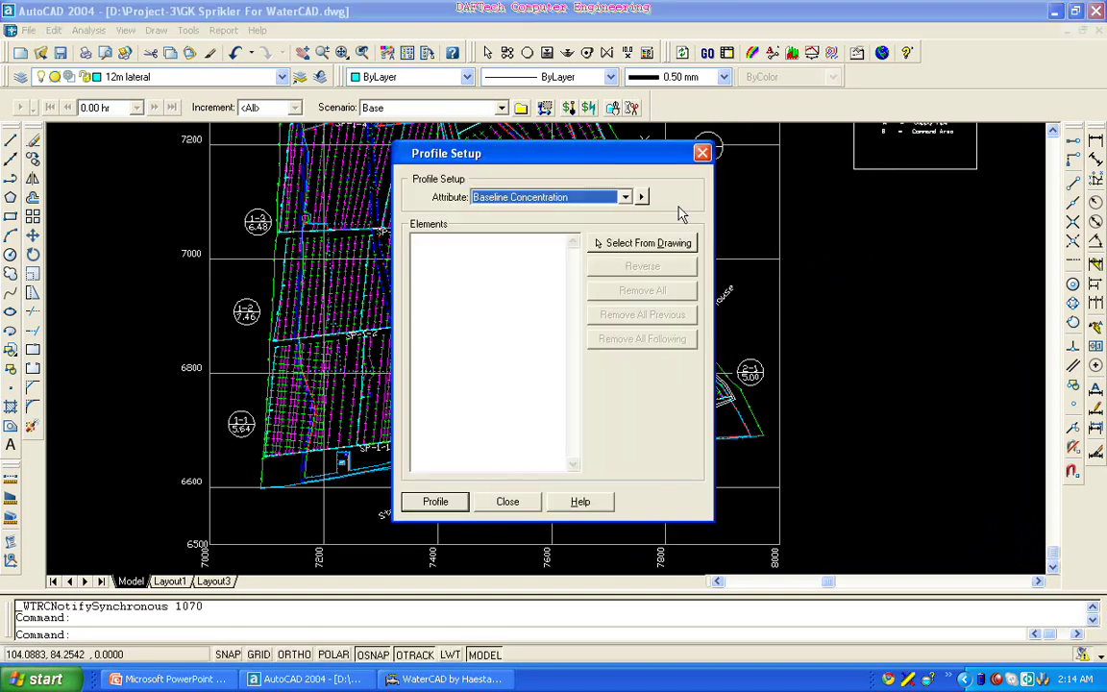
pyautogui.click(645, 243)
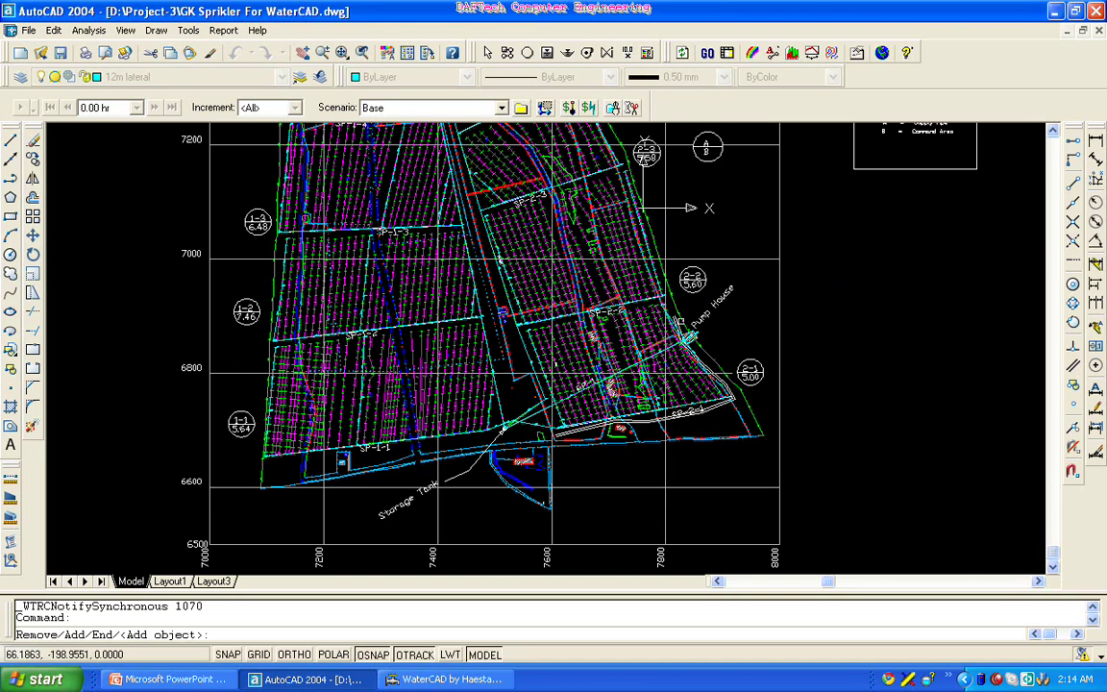
# - Add pipe P-9 to the profile path and end the element selection
pyautogui.scroll(8, 692, 338)
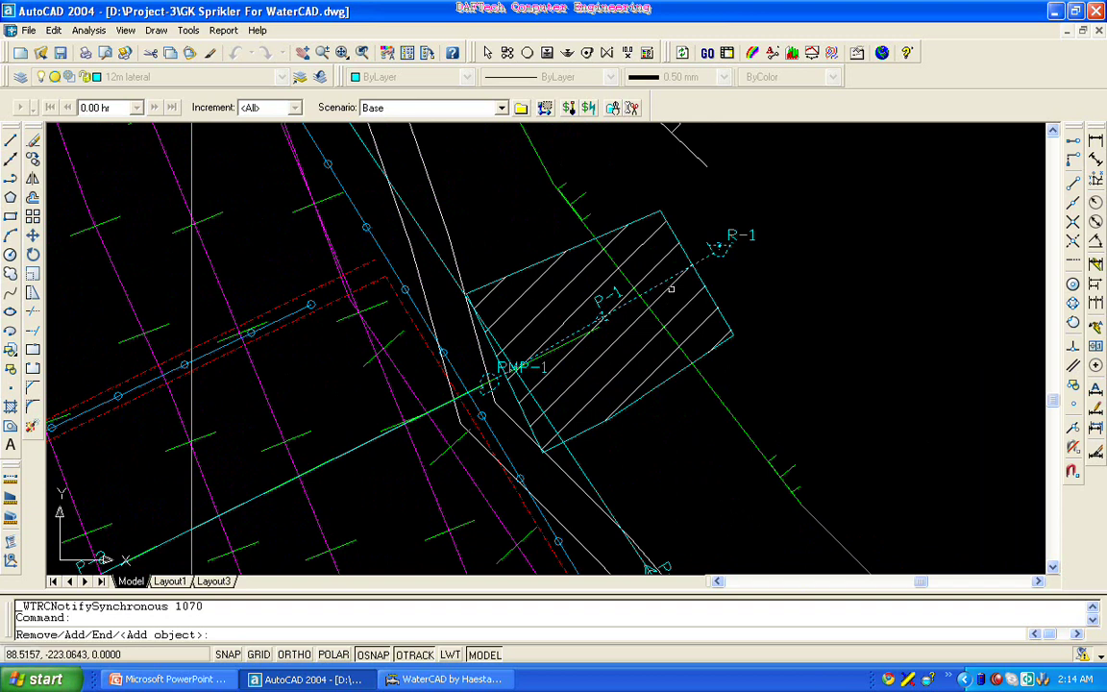
pyautogui.scroll(2, 509, 381)
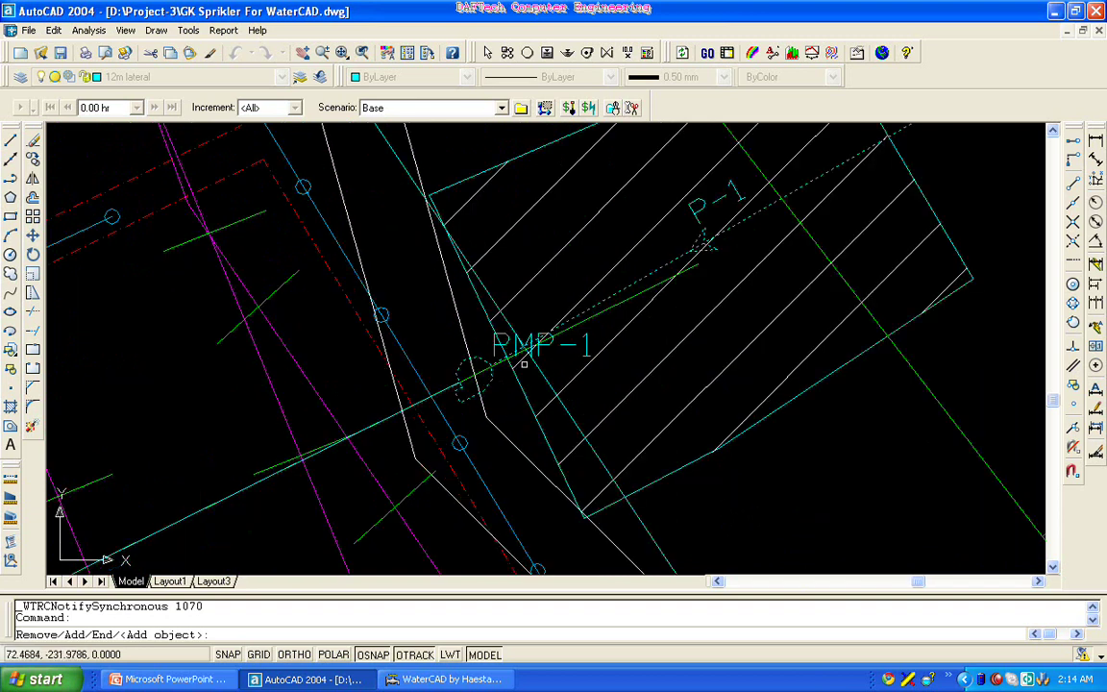
pyautogui.scroll(-3, 500, 383)
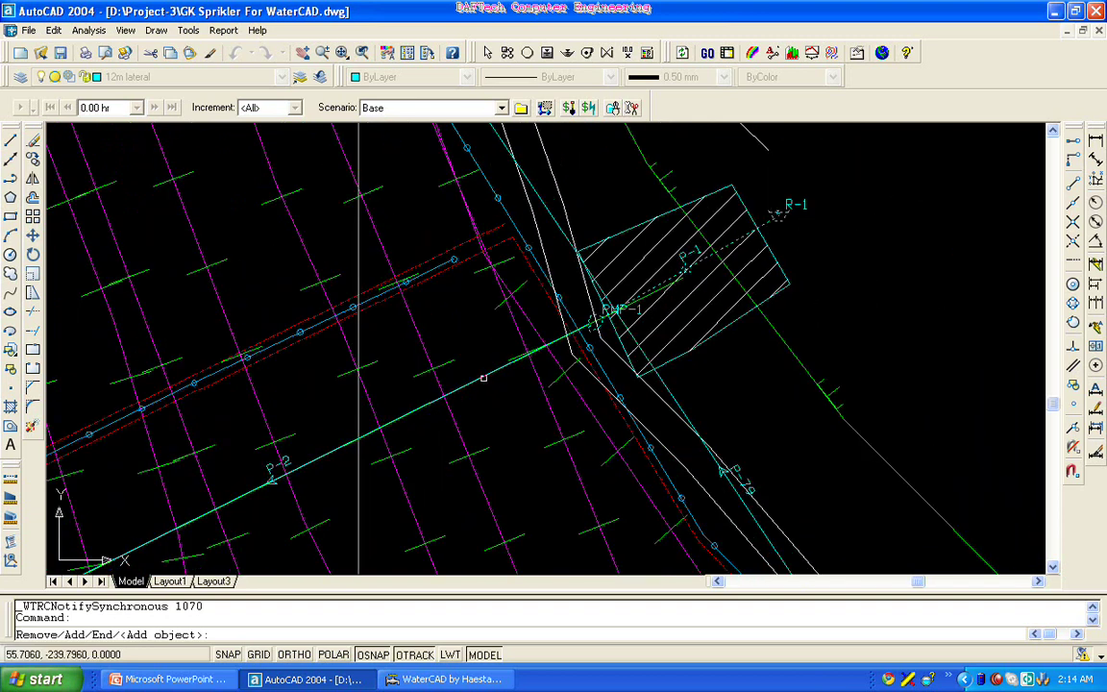
pyautogui.scroll(-4, 740, 249)
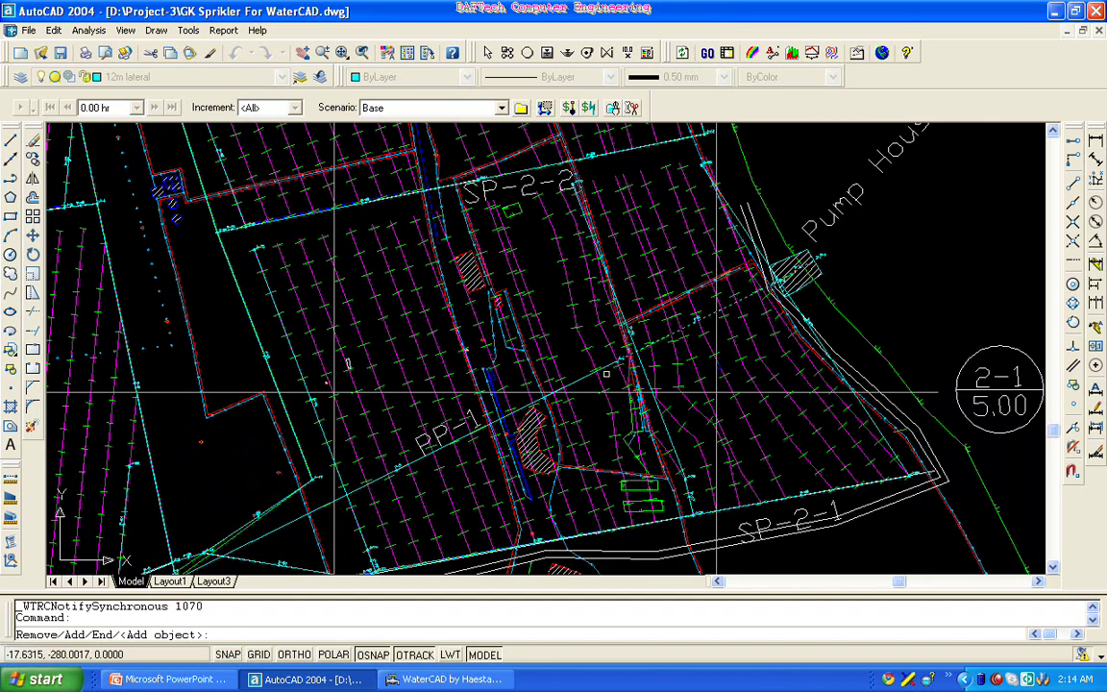
pyautogui.scroll(-3, 683, 285)
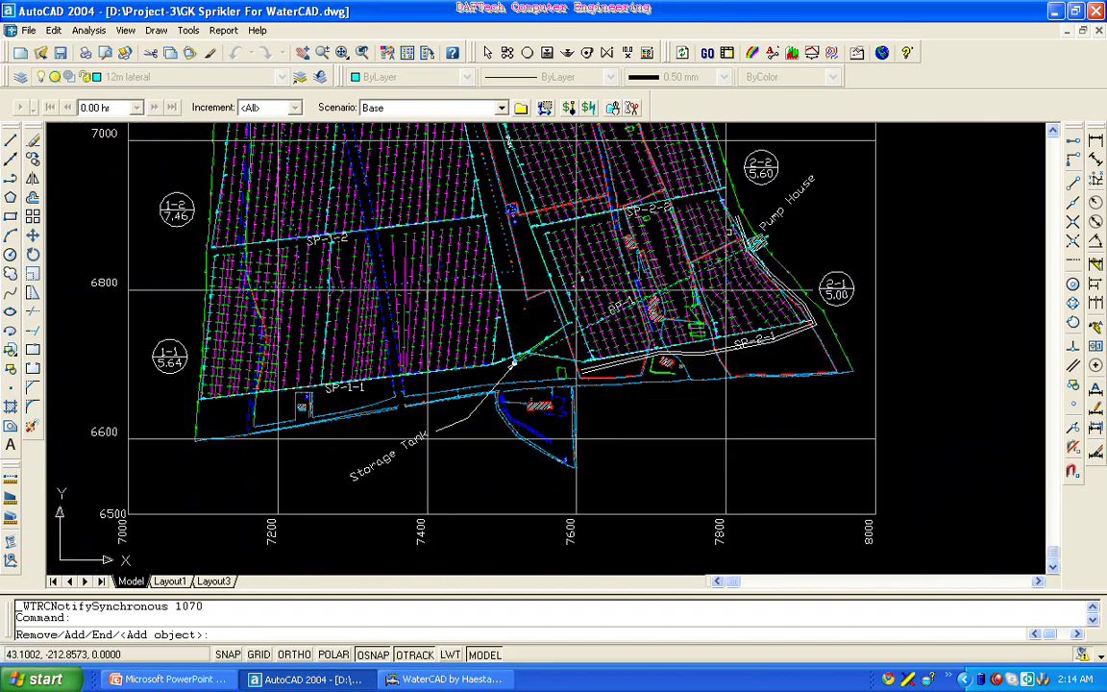
pyautogui.scroll(5, 525, 377)
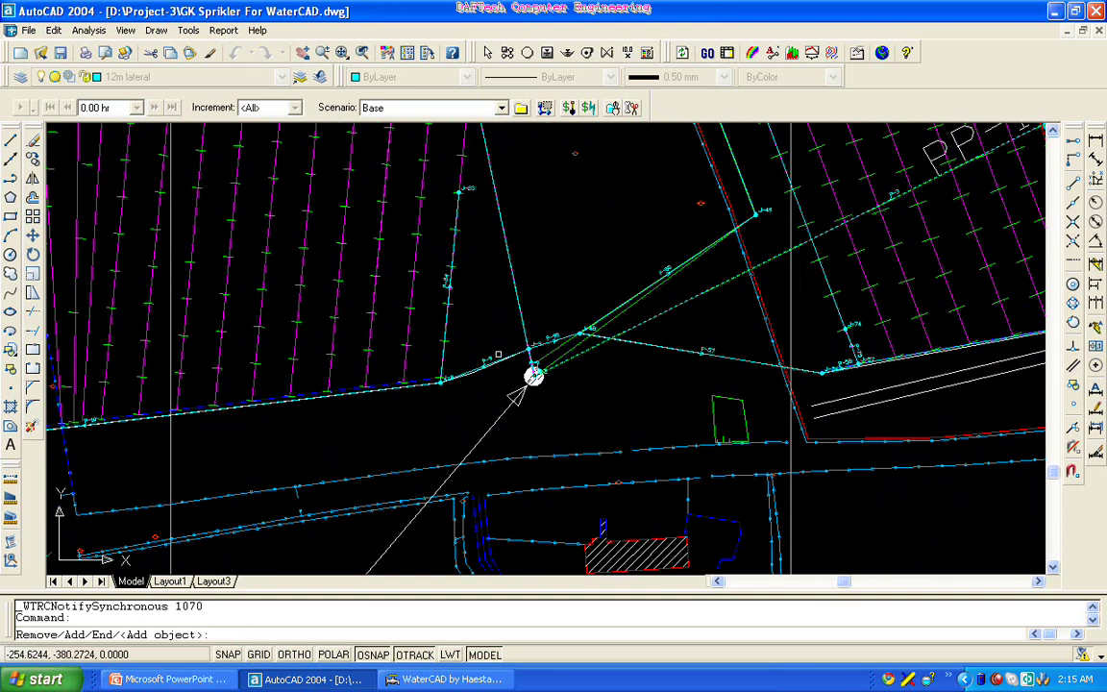
pyautogui.scroll(3, 544, 368)
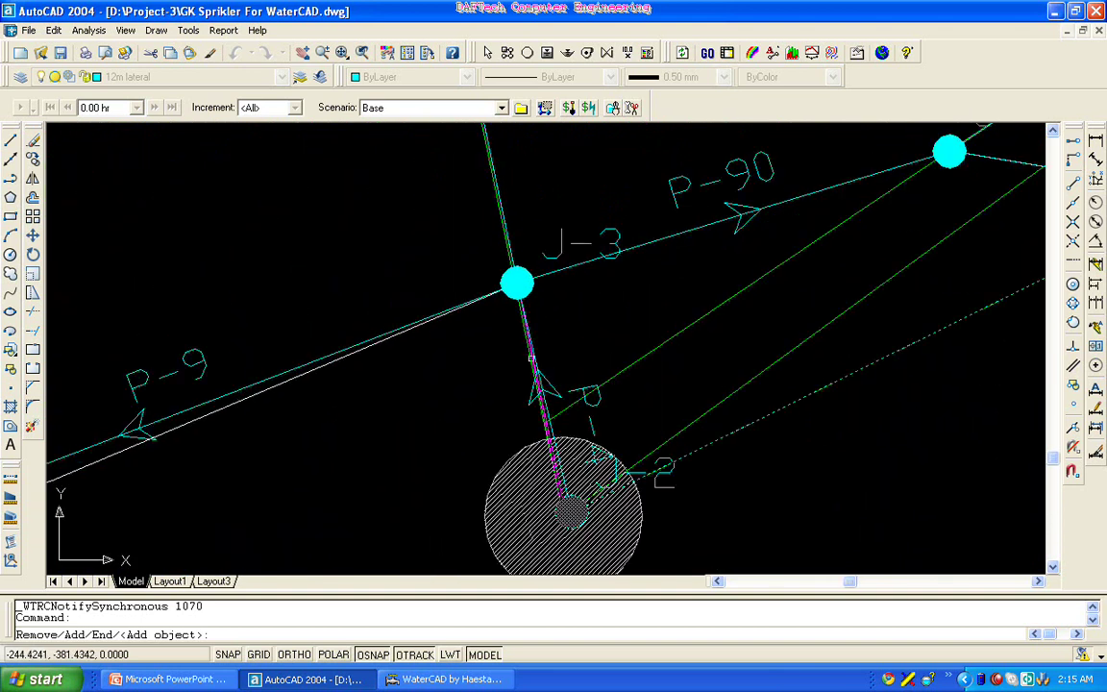
pyautogui.scroll(3, 556, 404)
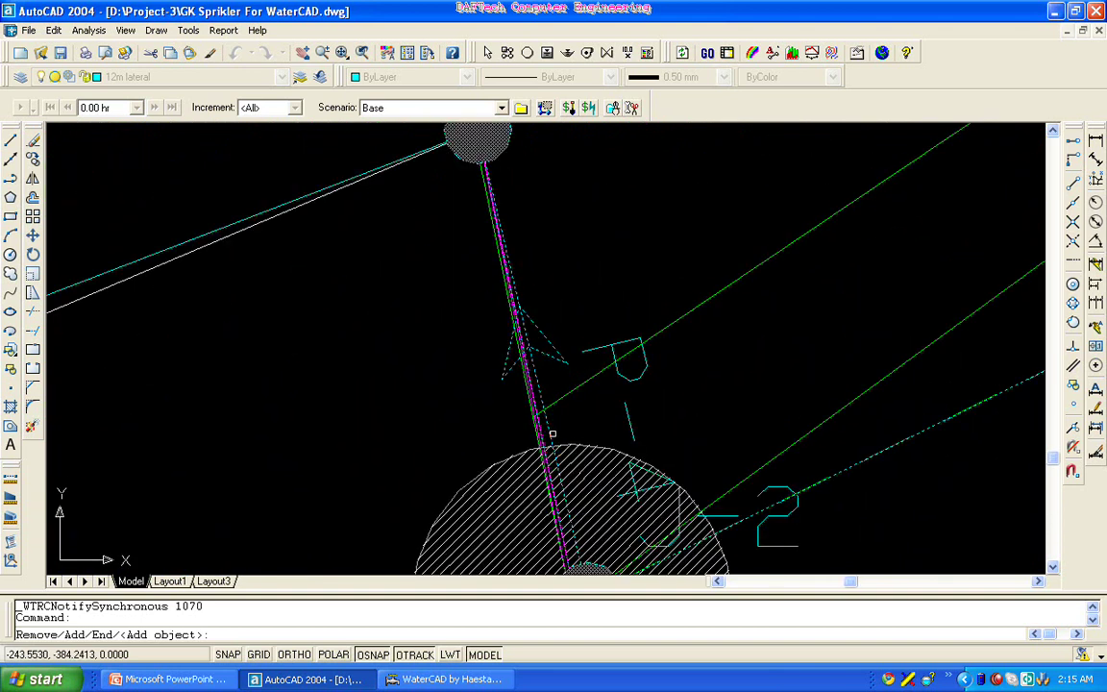
pyautogui.scroll(-2, 607, 276)
pyautogui.scroll(-2, 461, 267)
pyautogui.click(361, 267)
pyautogui.scroll(-3, 777, 173)
pyautogui.scroll(5, 456, 220)
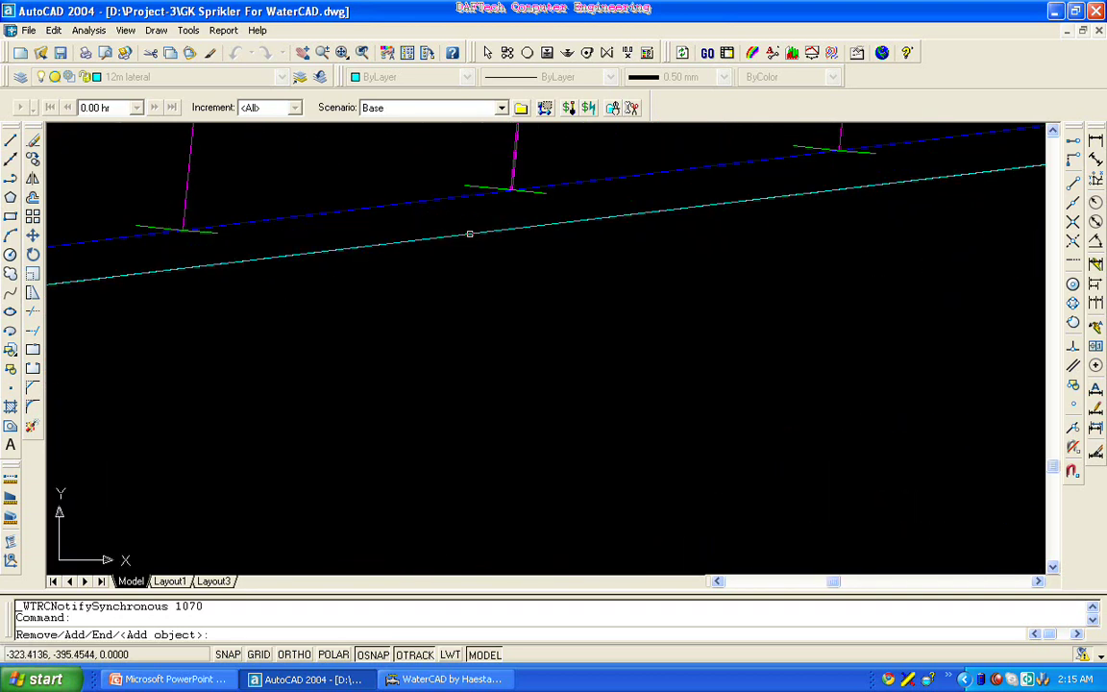
pyautogui.scroll(-5, 620, 240)
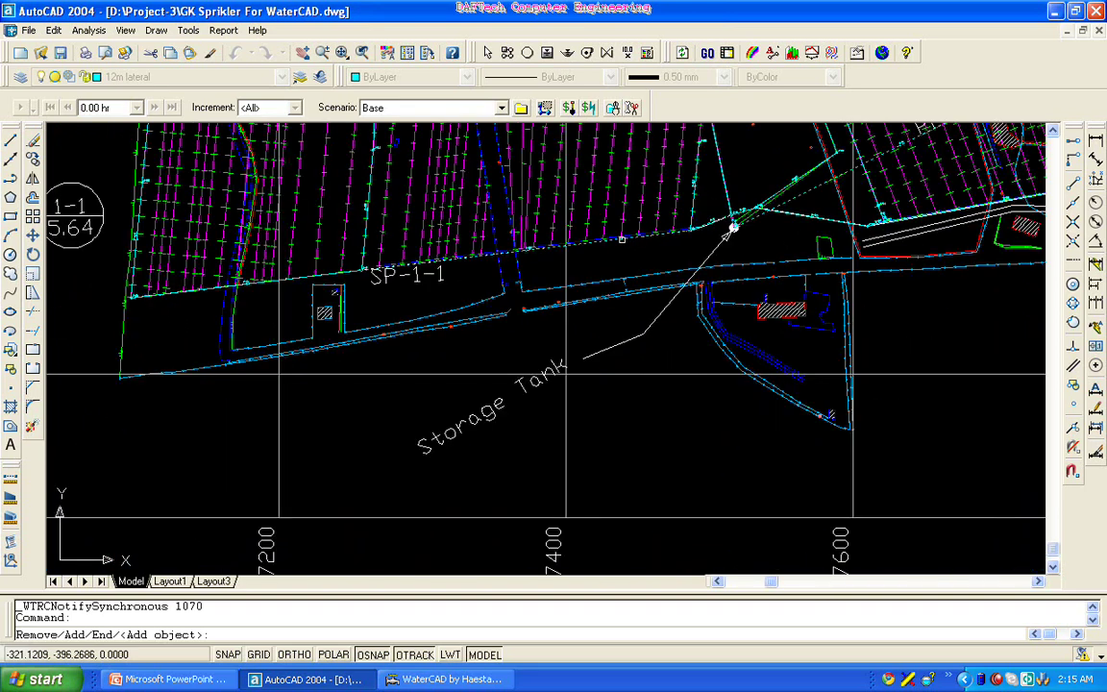
pyautogui.scroll(6, 470, 245)
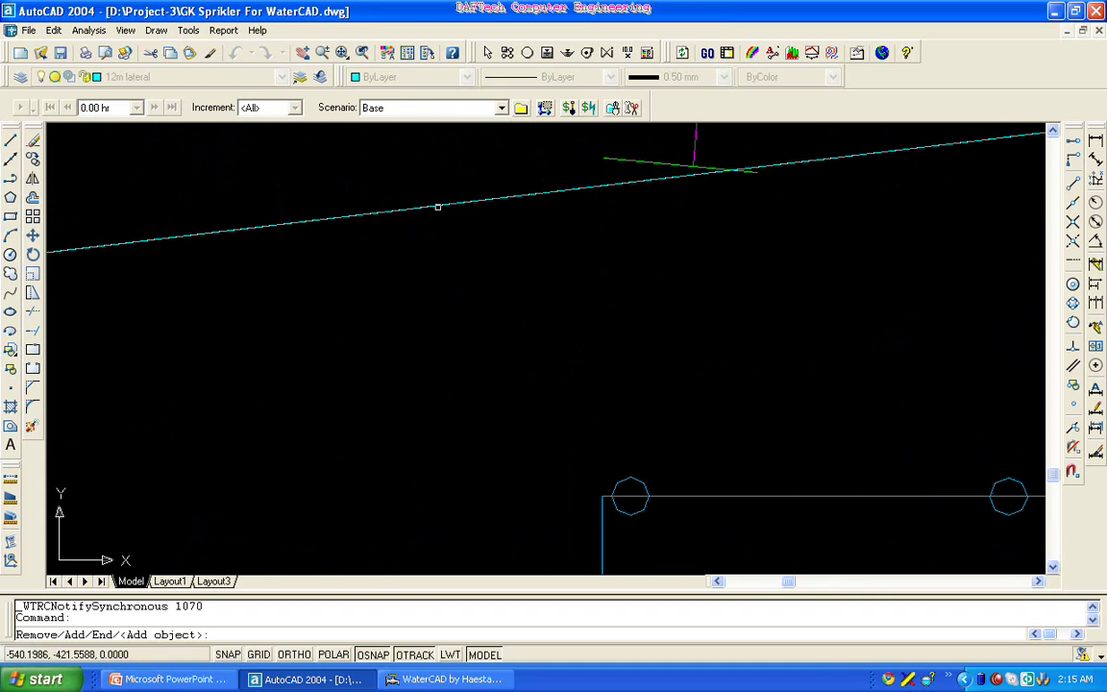
pyautogui.scroll(-5, 482, 239)
pyautogui.scroll(-7, 430, 448)
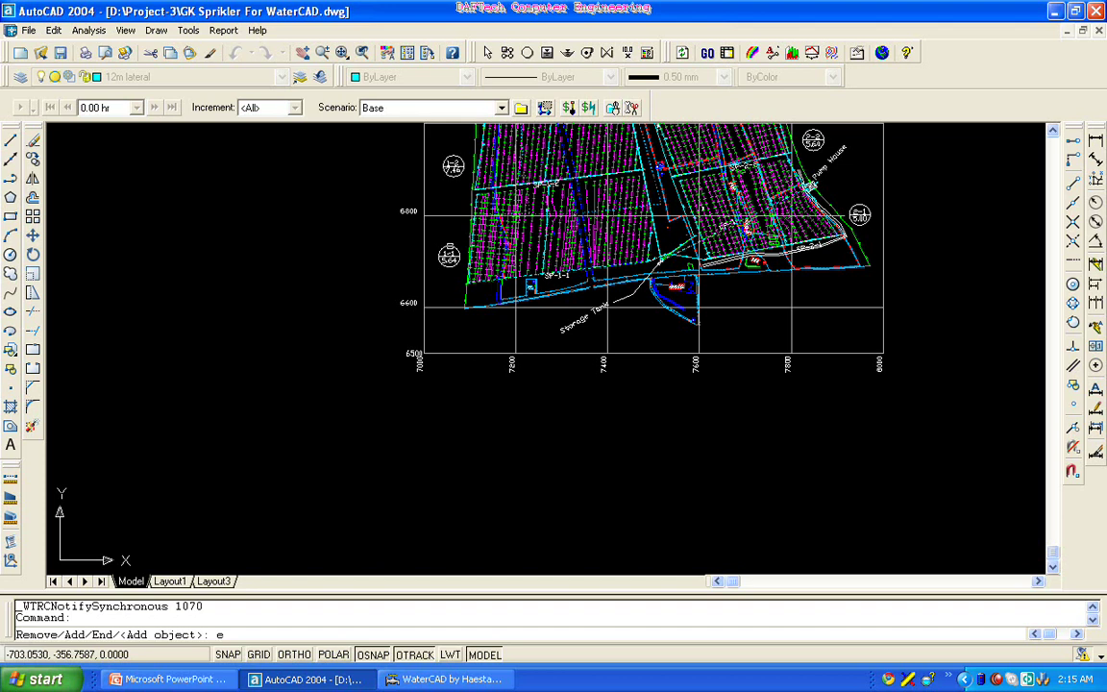
pyautogui.press('Return')
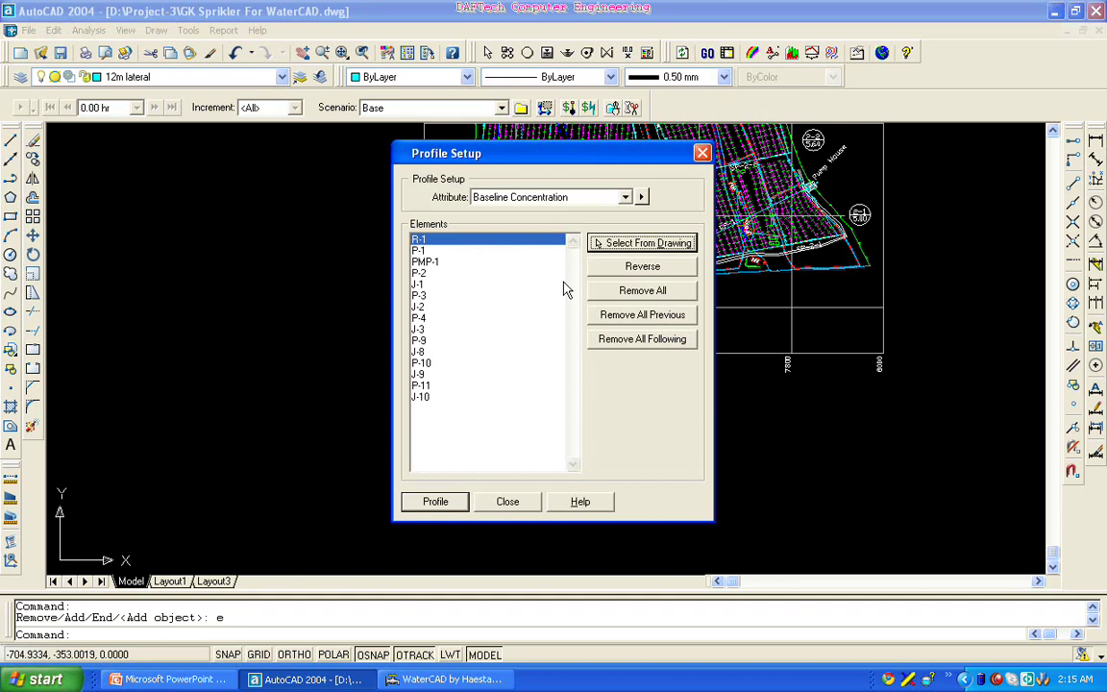
# - Set the profile attribute to Elevation, plot the R-1 to J-10 profile, and close the plot
pyautogui.click(457, 501)
pyautogui.click(626, 198)
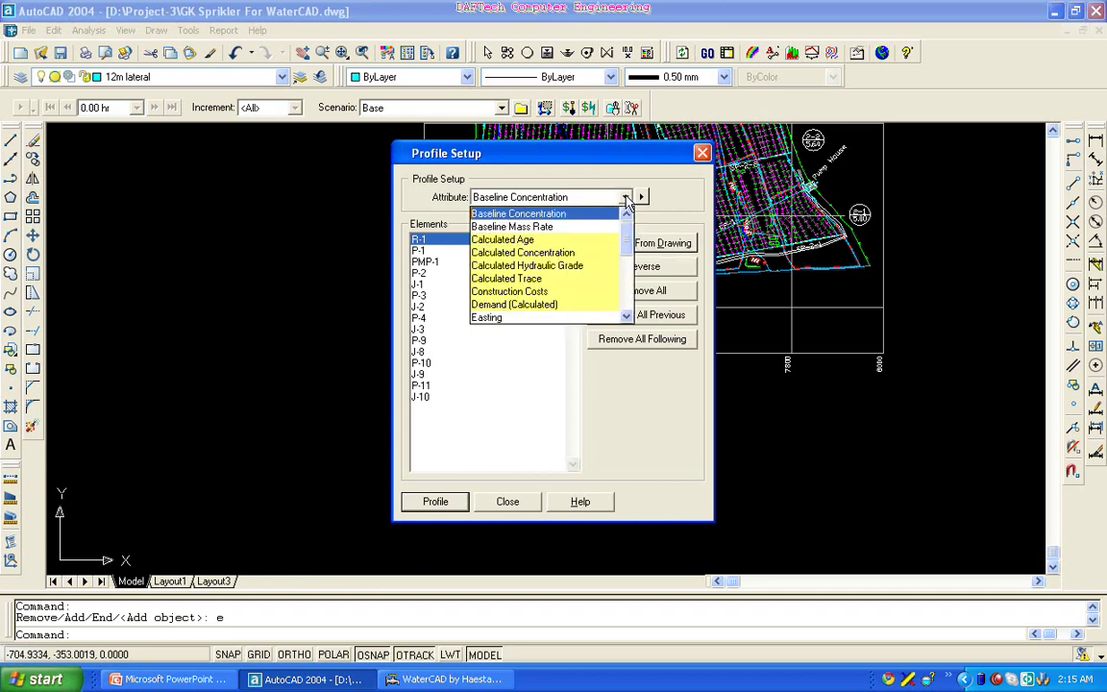
pyautogui.press('e')
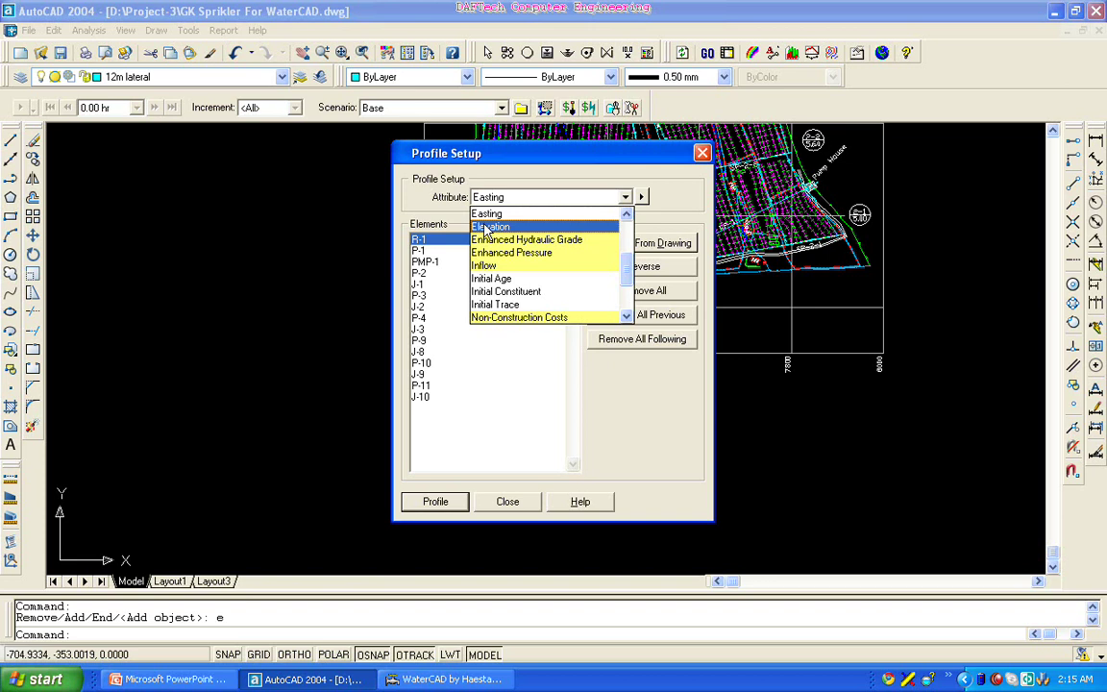
pyautogui.click(488, 229)
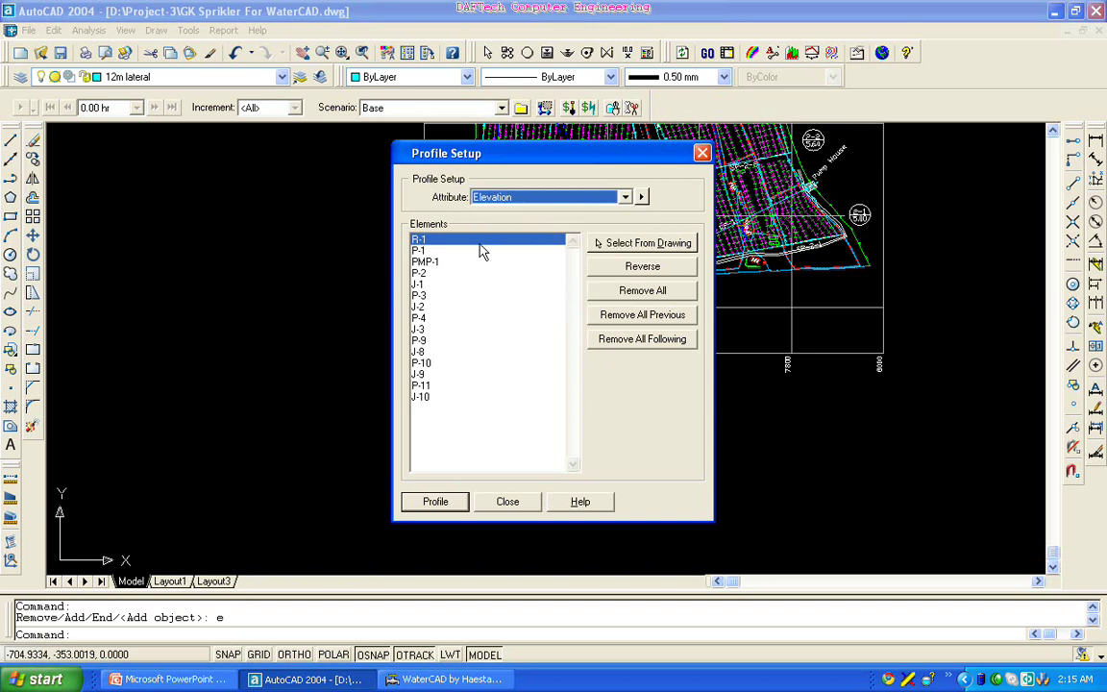
pyautogui.click(437, 503)
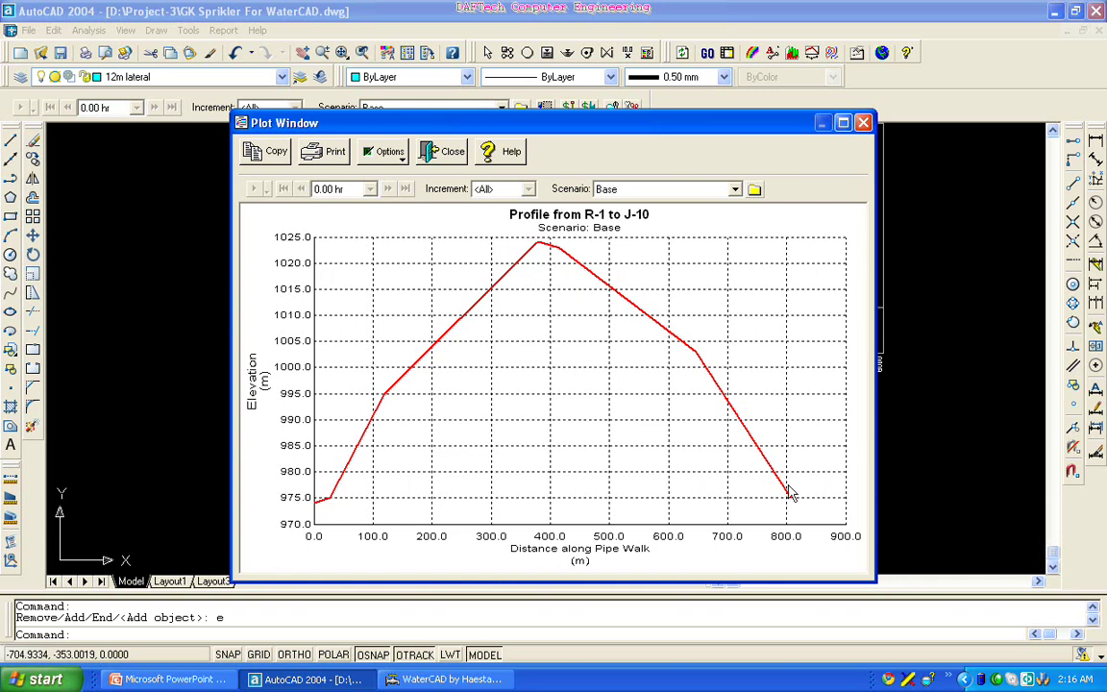
pyautogui.click(864, 124)
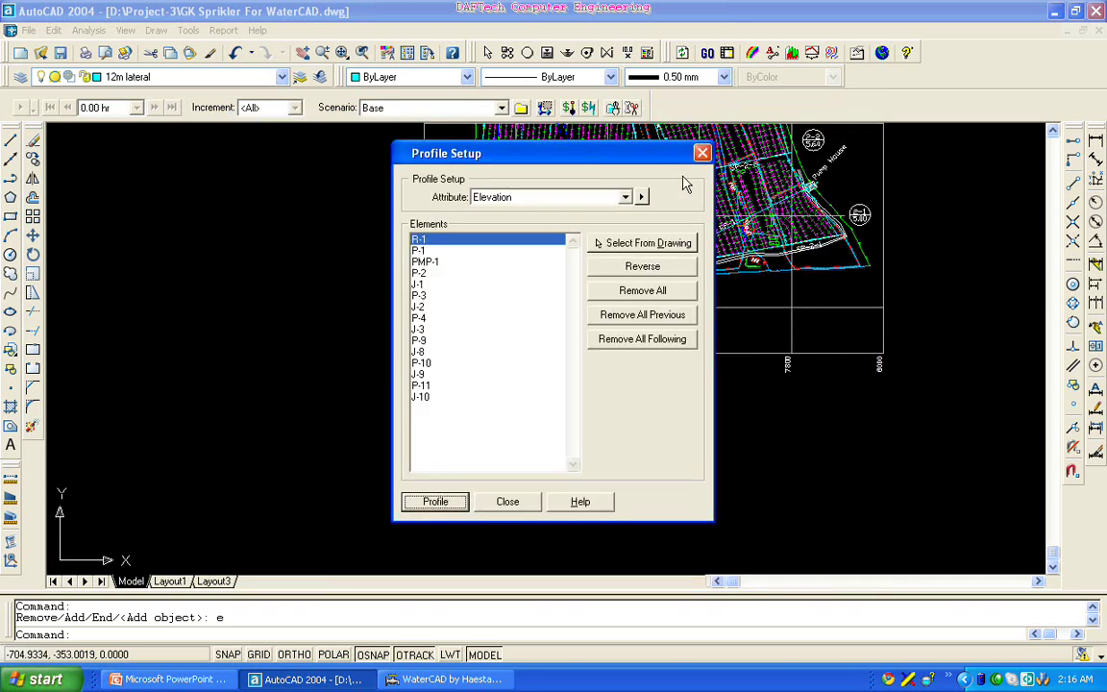
# - Reopen Profile Setup, set the attribute to Pressure, plot the R-1 to J-10 profile, then close it
pyautogui.click(703, 155)
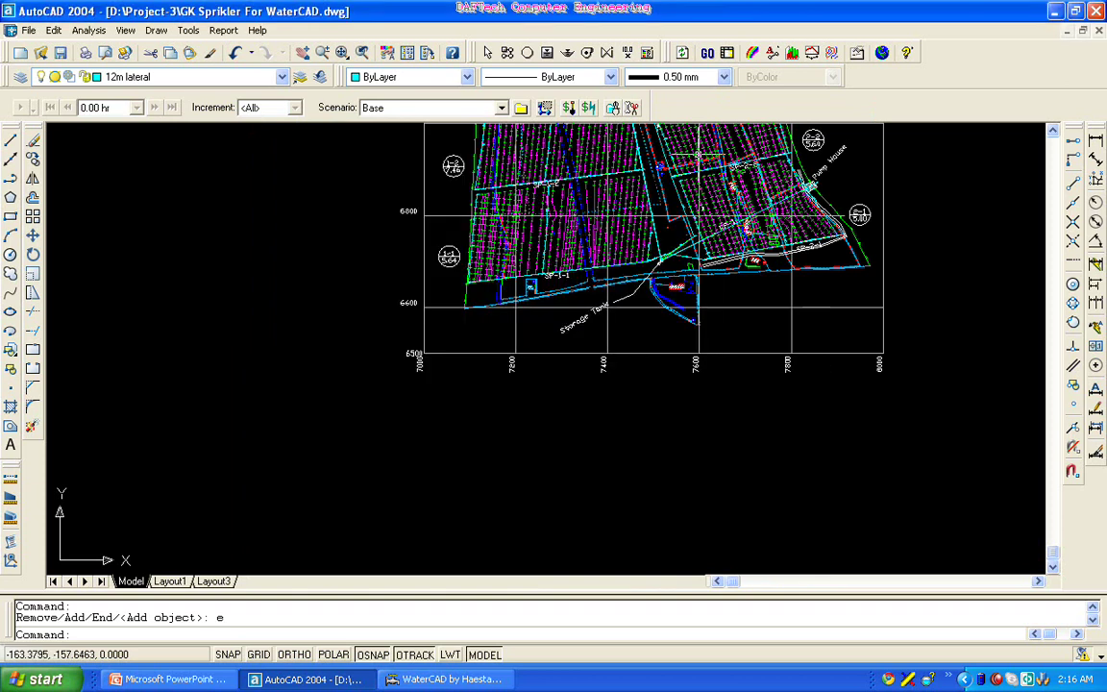
pyautogui.click(813, 54)
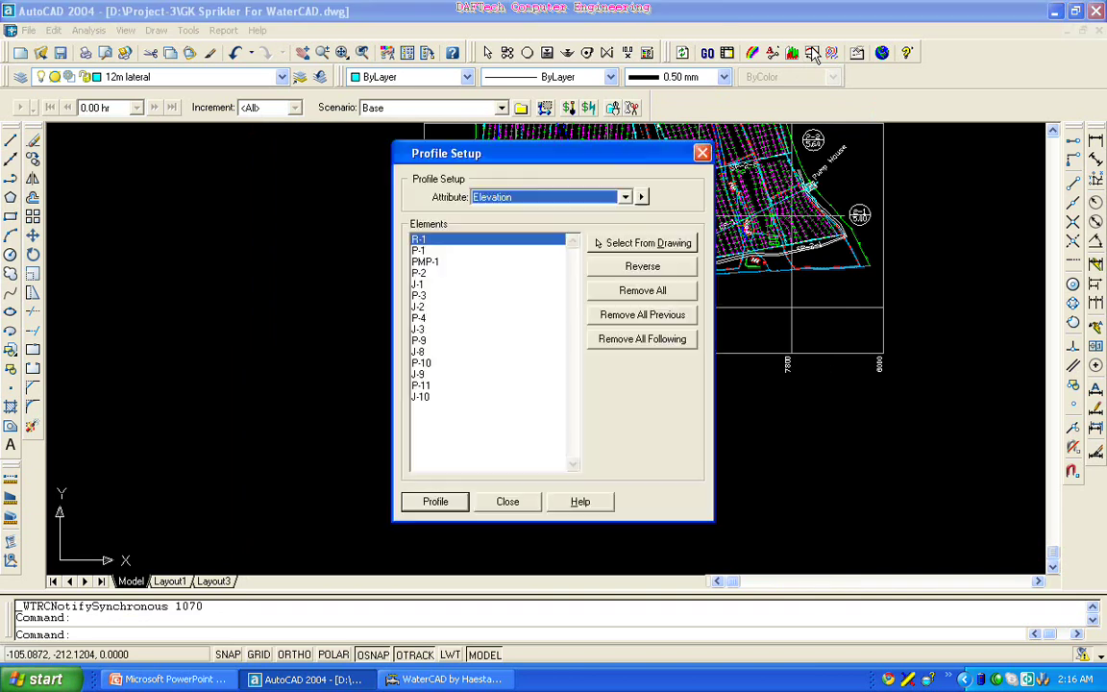
pyautogui.click(626, 199)
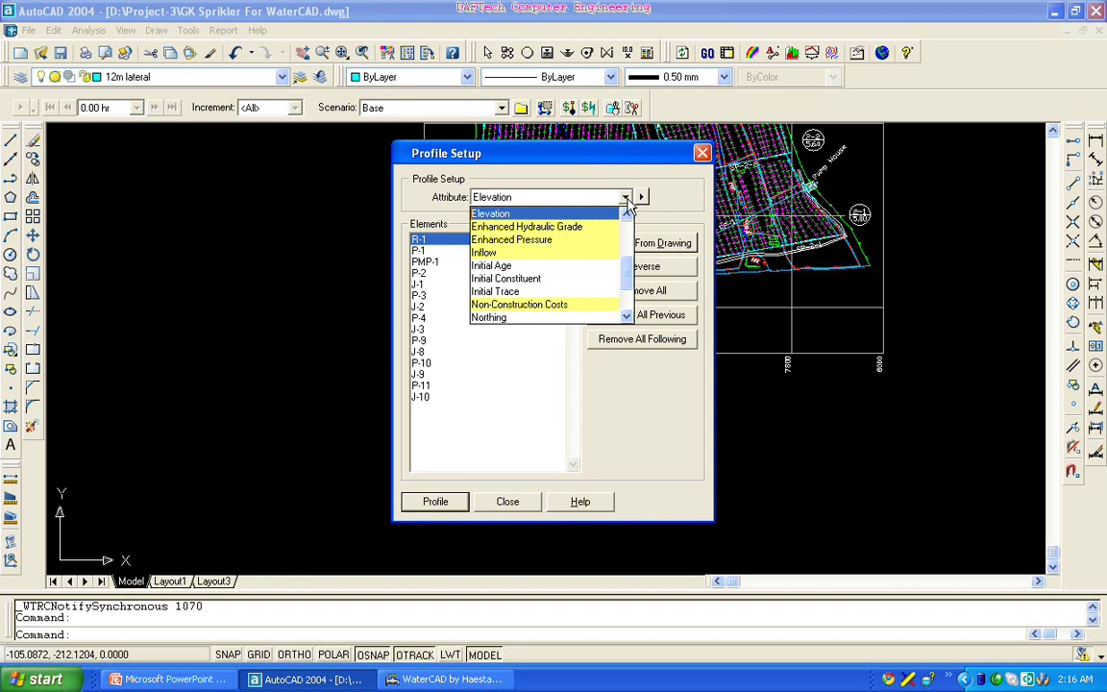
pyautogui.scroll(-3, 625, 204)
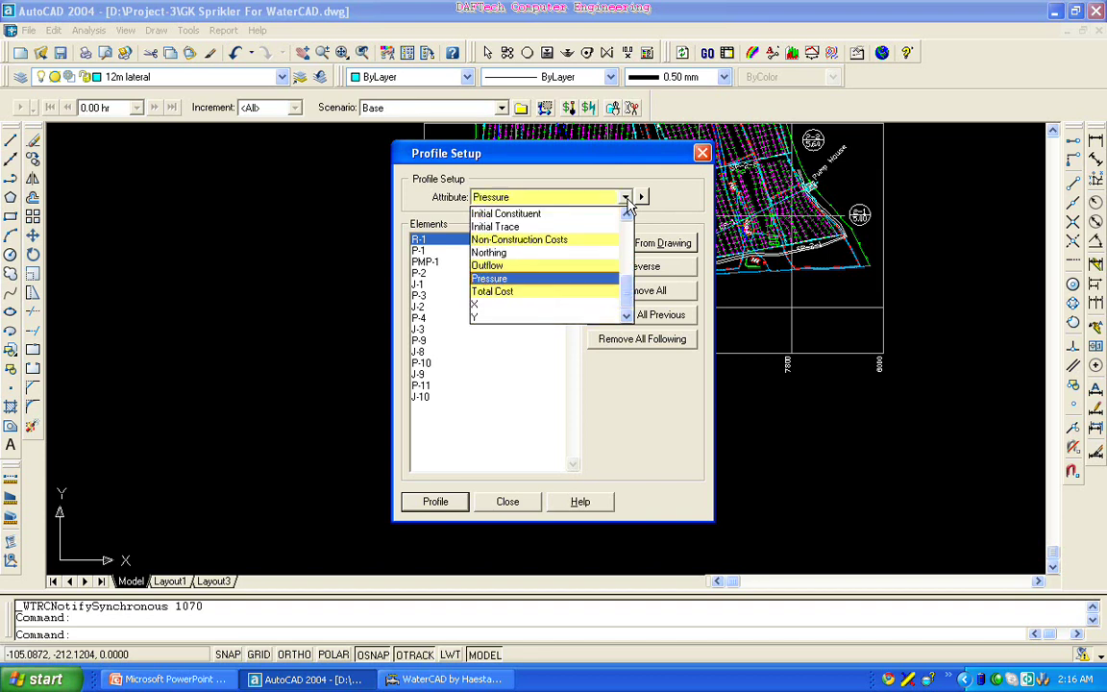
pyautogui.click(553, 279)
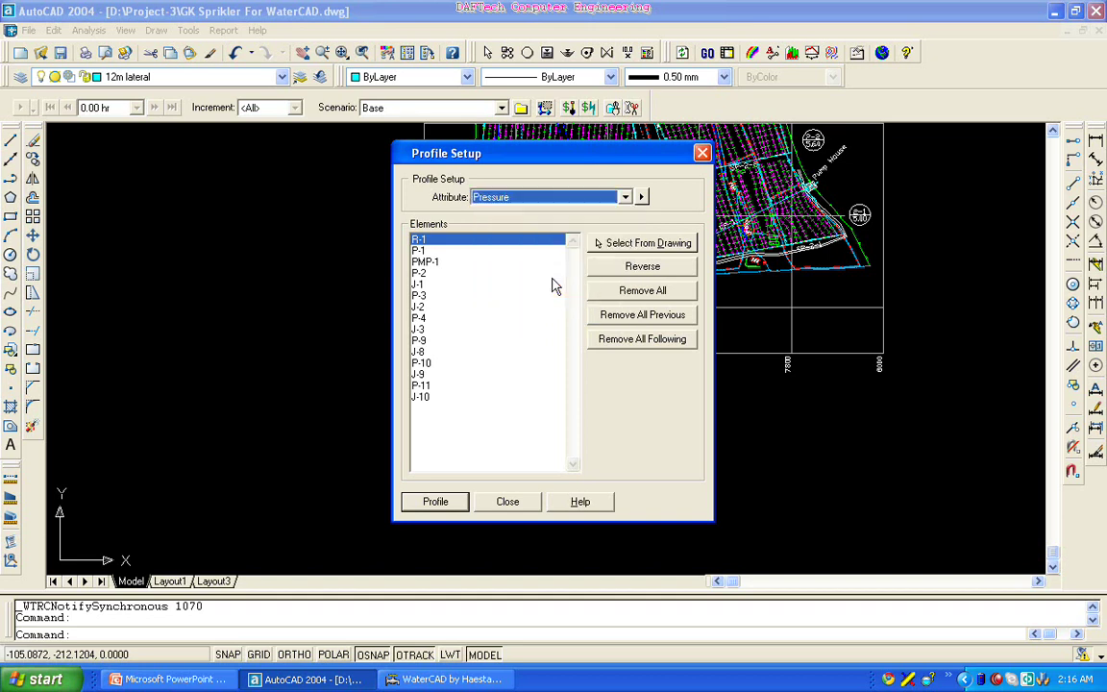
pyautogui.click(438, 501)
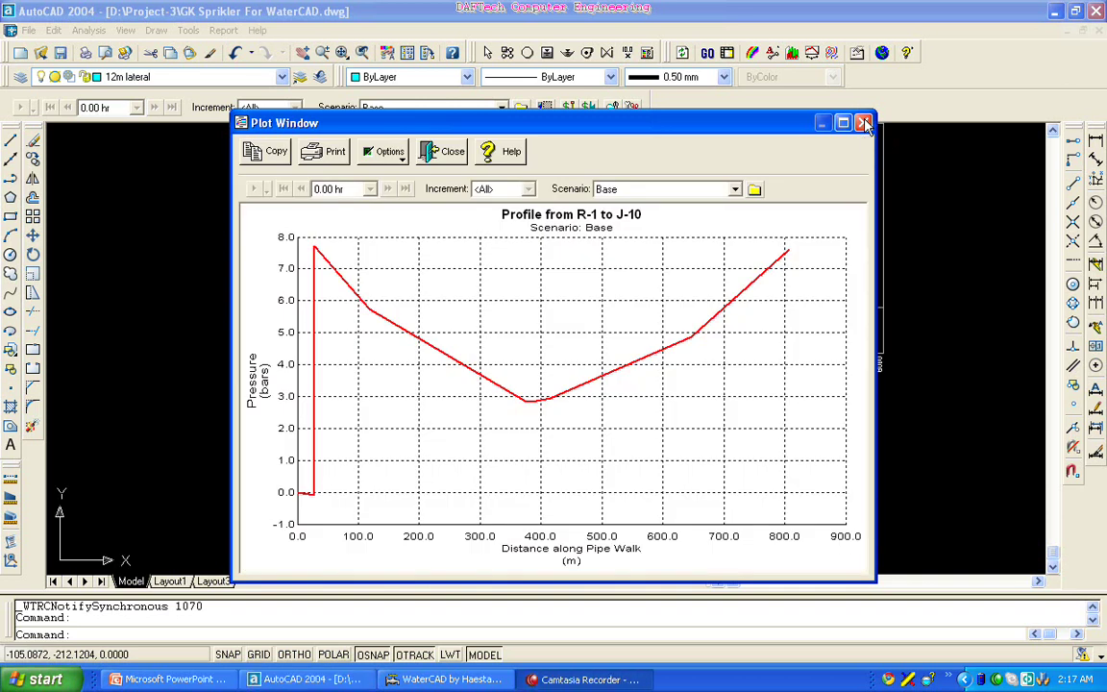
pyautogui.click(864, 123)
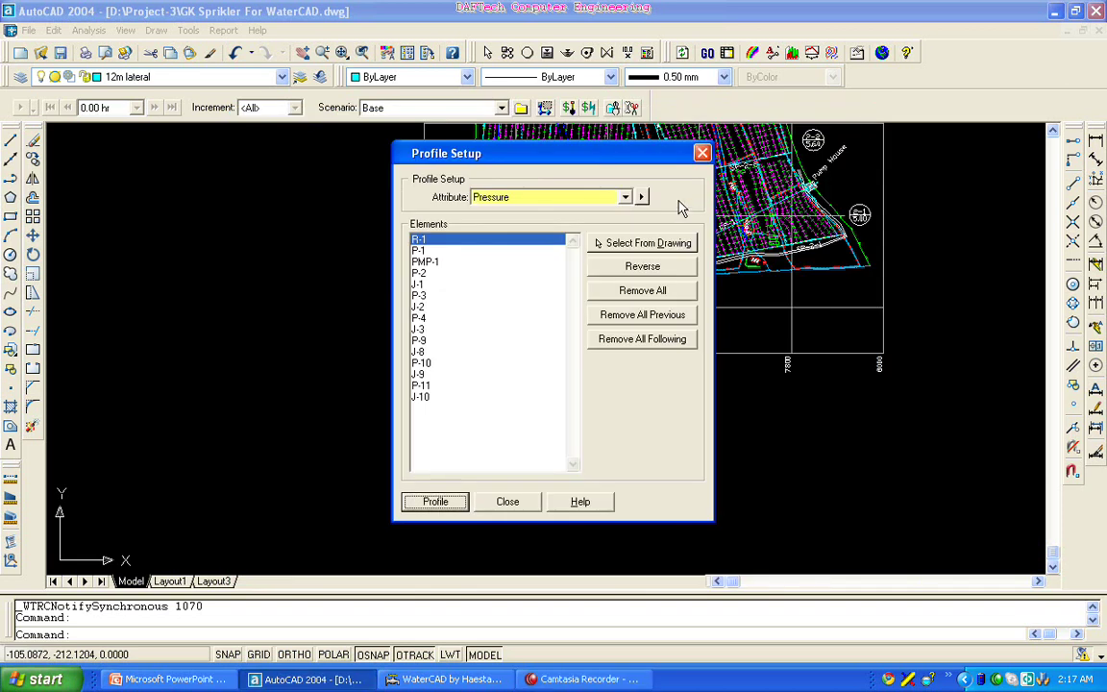
# - Start a new contour map with Pressure as the contour attribute and select the Minimum field
pyautogui.click(701, 155)
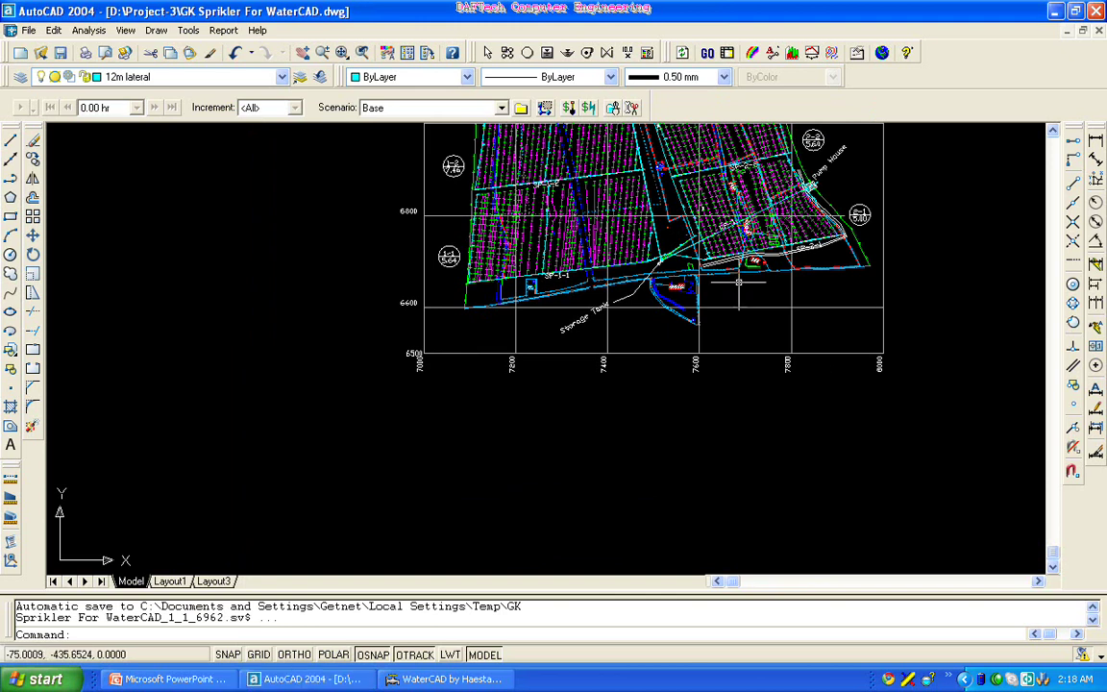
pyautogui.click(833, 53)
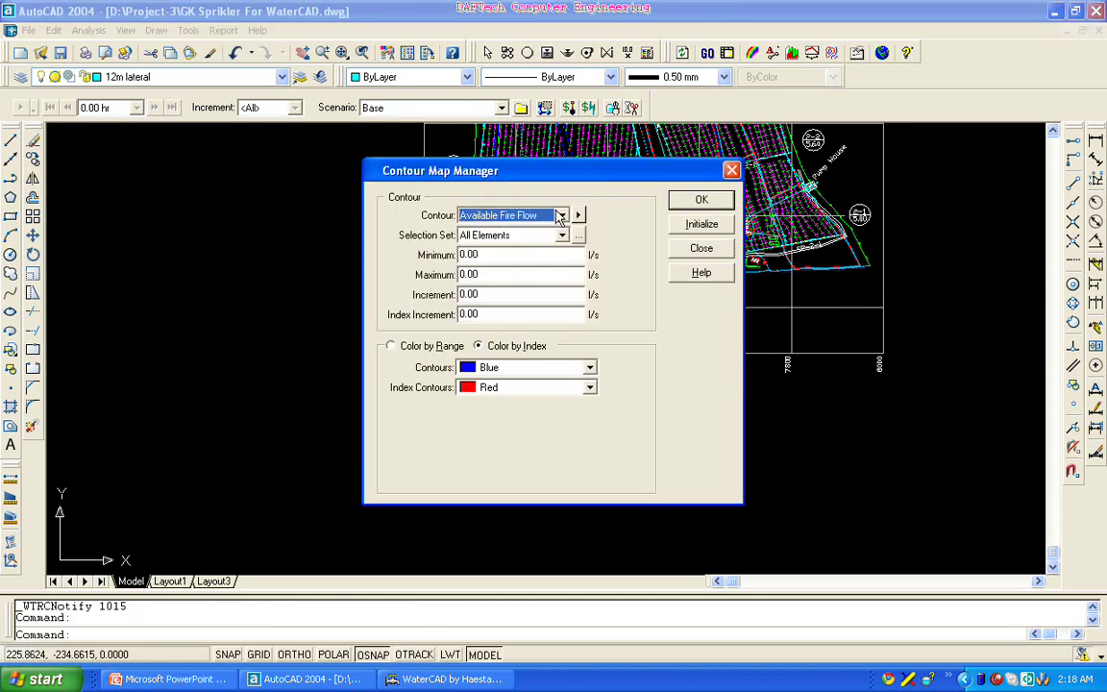
pyautogui.click(561, 216)
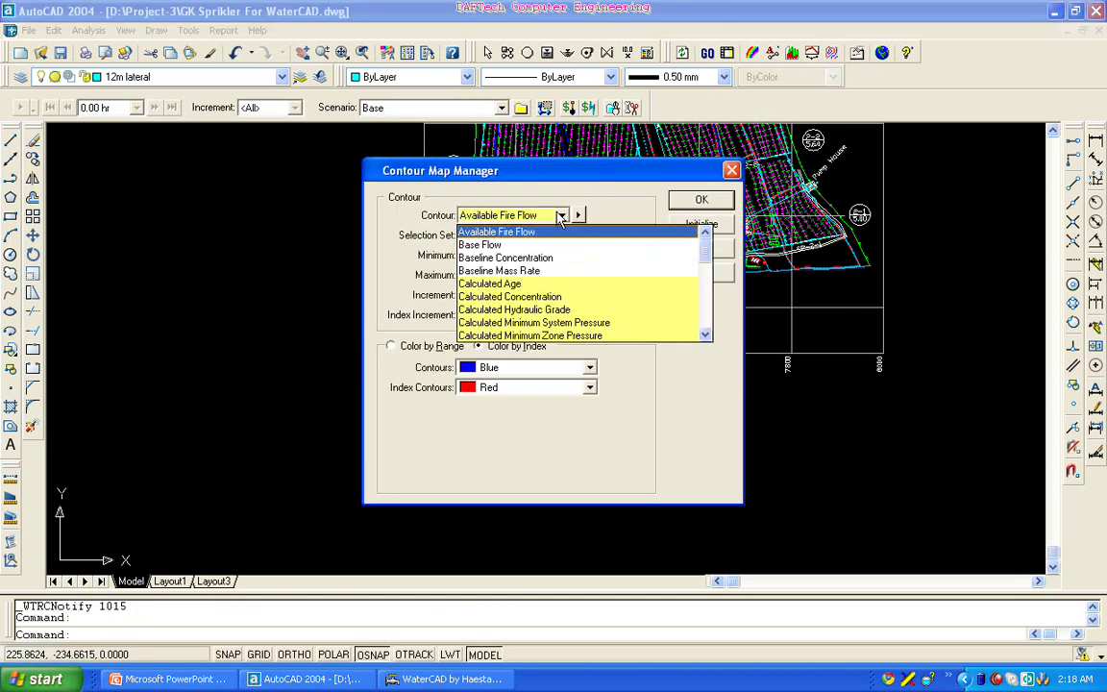
pyautogui.press('p')
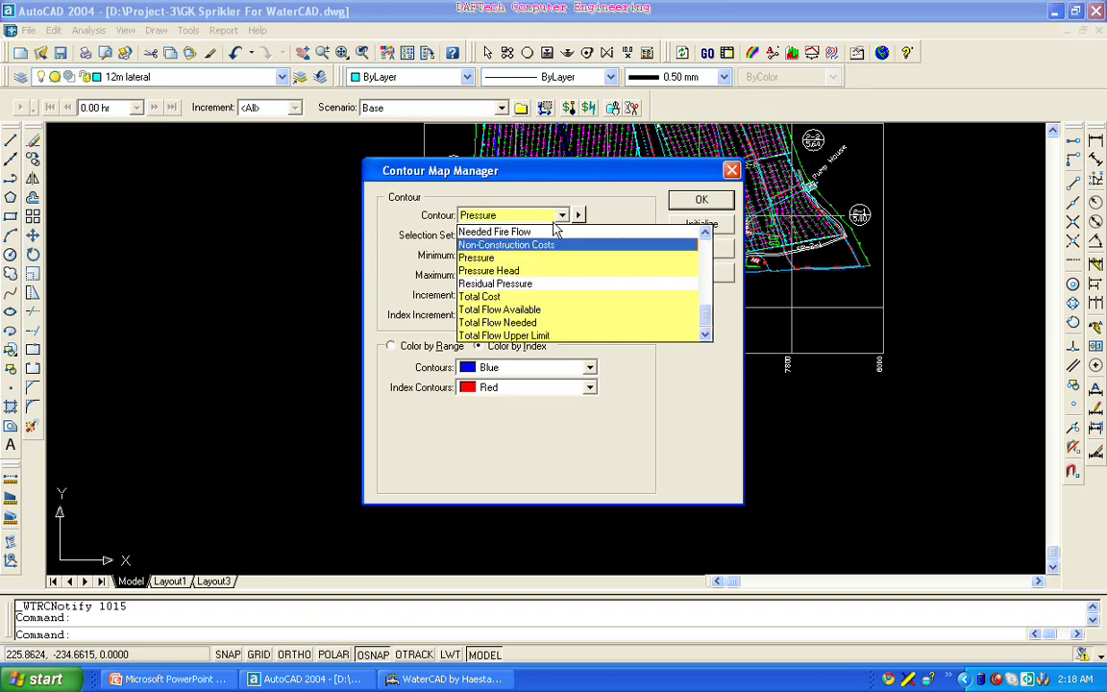
pyautogui.press('Return')
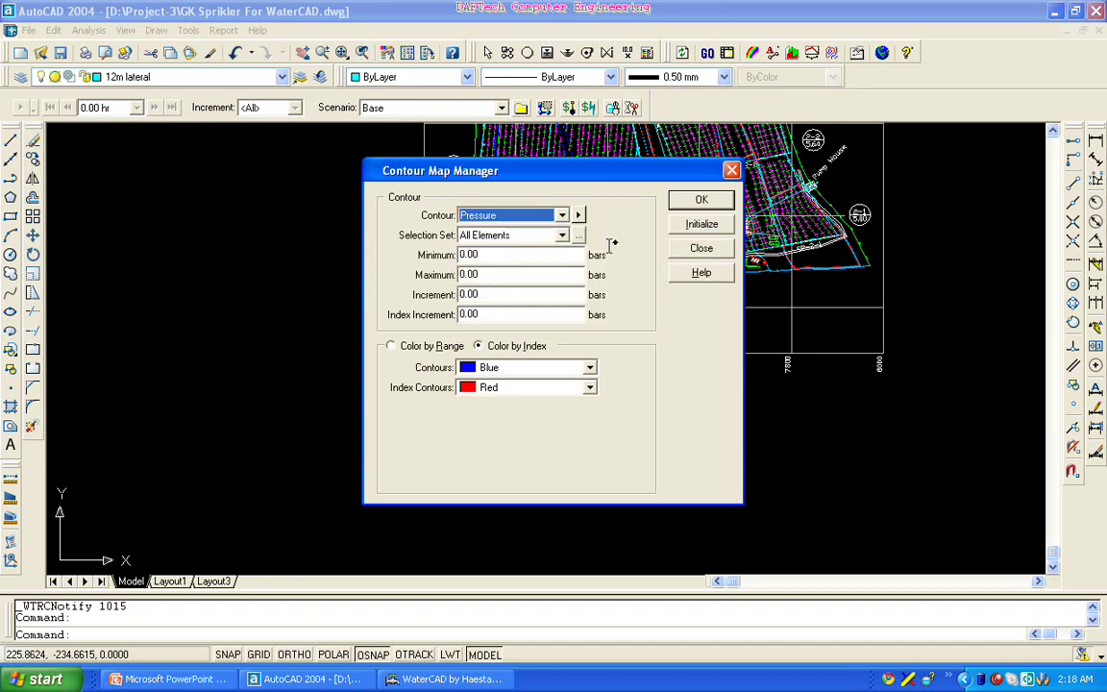
pyautogui.click(522, 255)
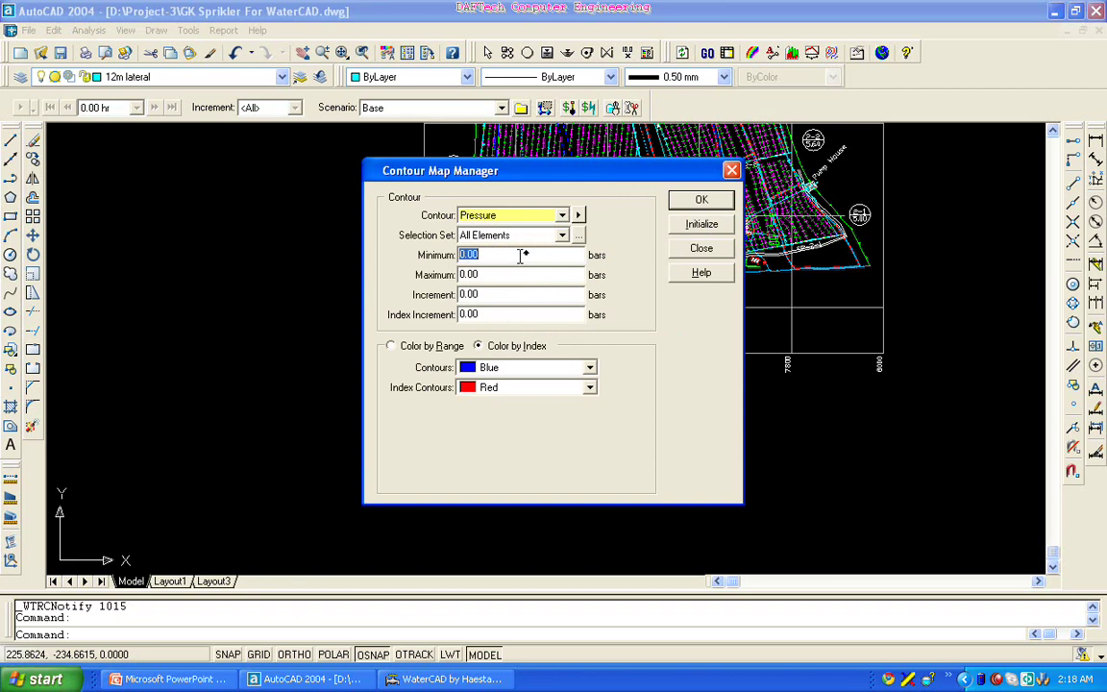
pyautogui.rightClick(569, 258)
# - Change the Minimum value's pressure unit to m H2O with display precision 3
pyautogui.click(620, 265)
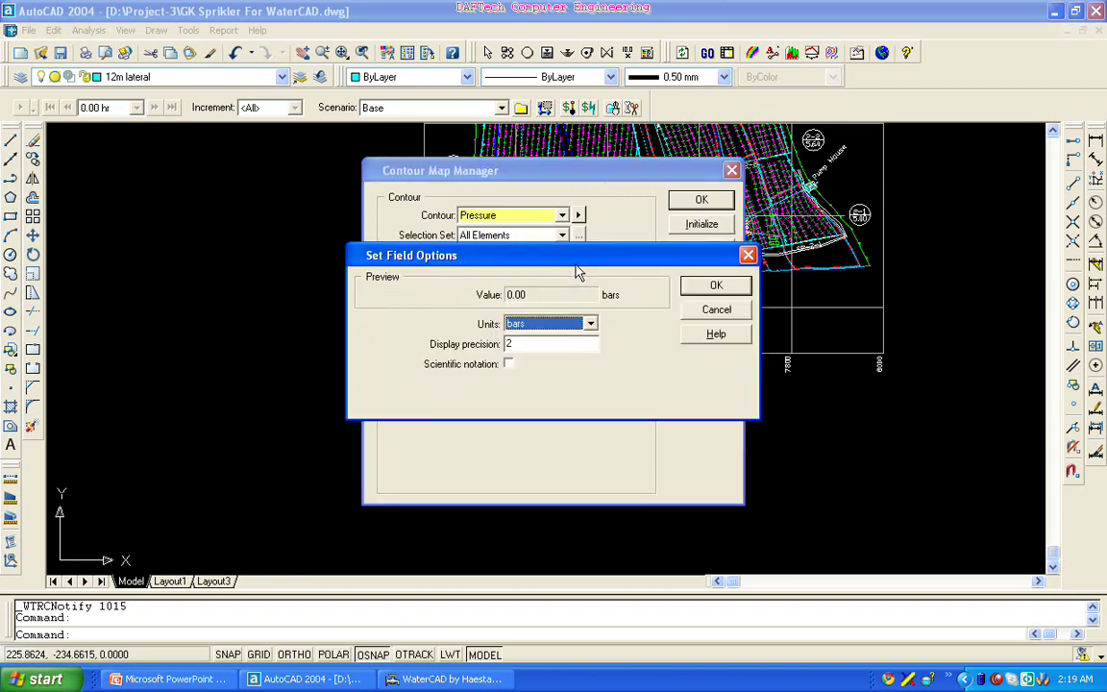
pyautogui.click(590, 326)
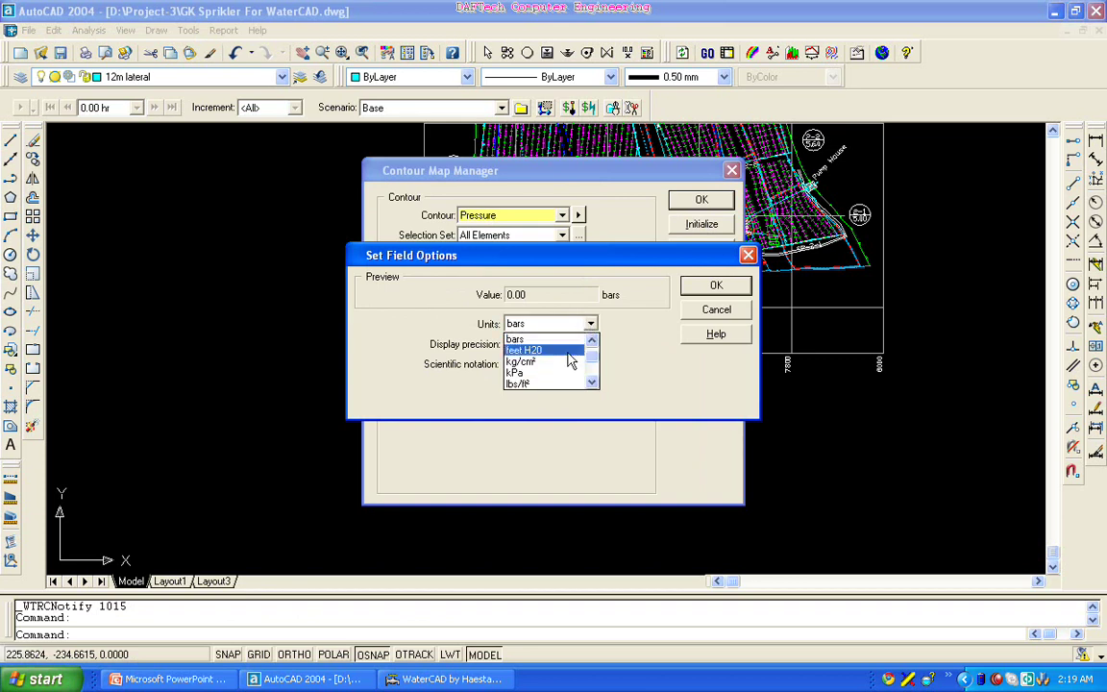
pyautogui.click(593, 384)
pyautogui.click(593, 383)
pyautogui.scroll(-3, 553, 377)
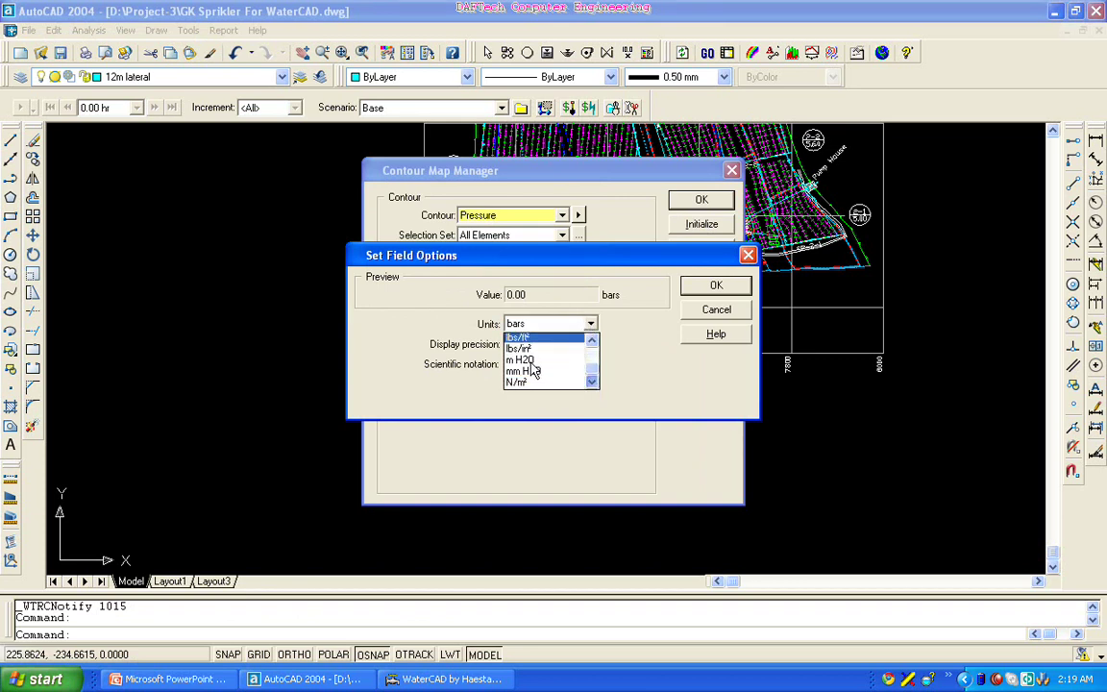
pyautogui.click(553, 376)
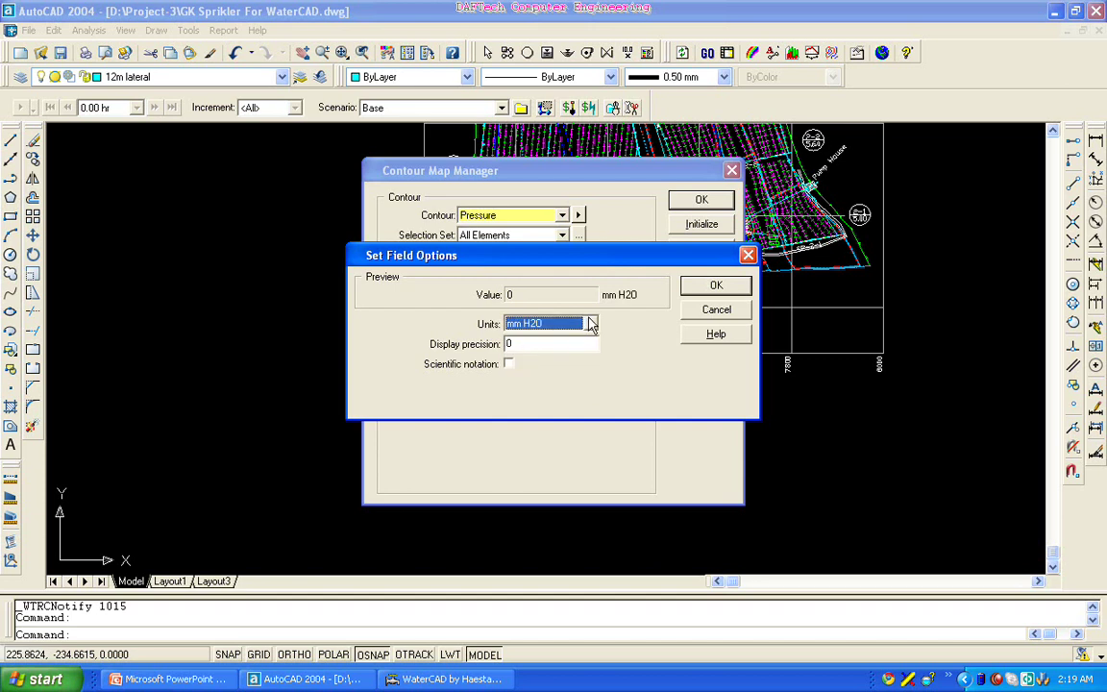
pyautogui.click(590, 324)
pyautogui.click(564, 352)
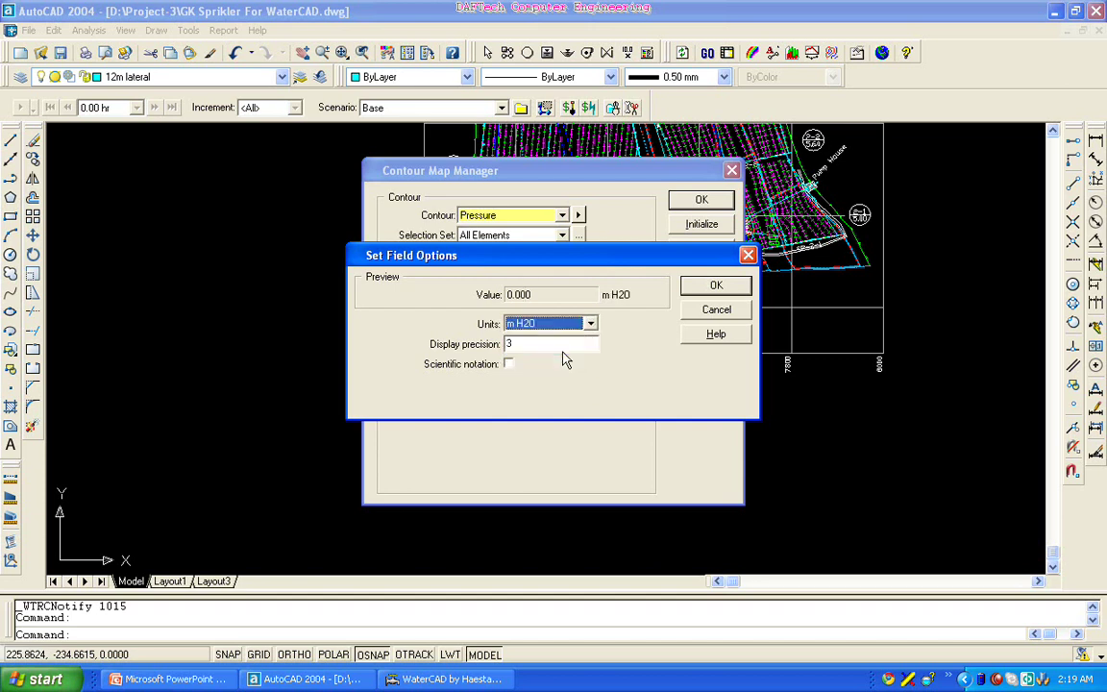
pyautogui.doubleClick(511, 343)
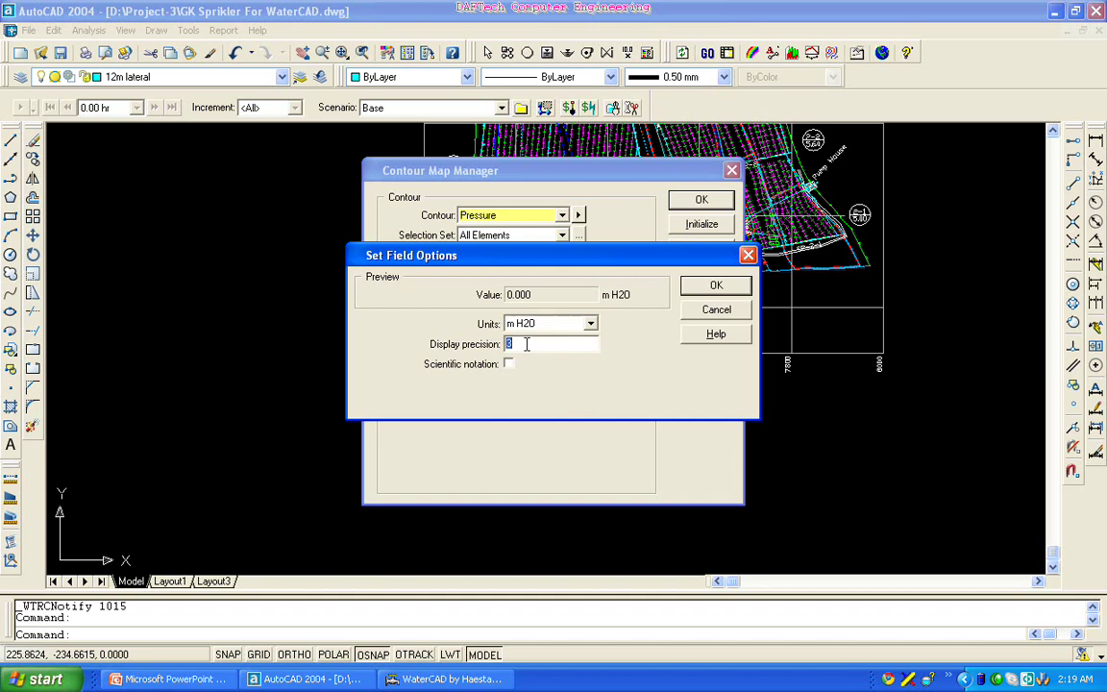
pyautogui.click(723, 286)
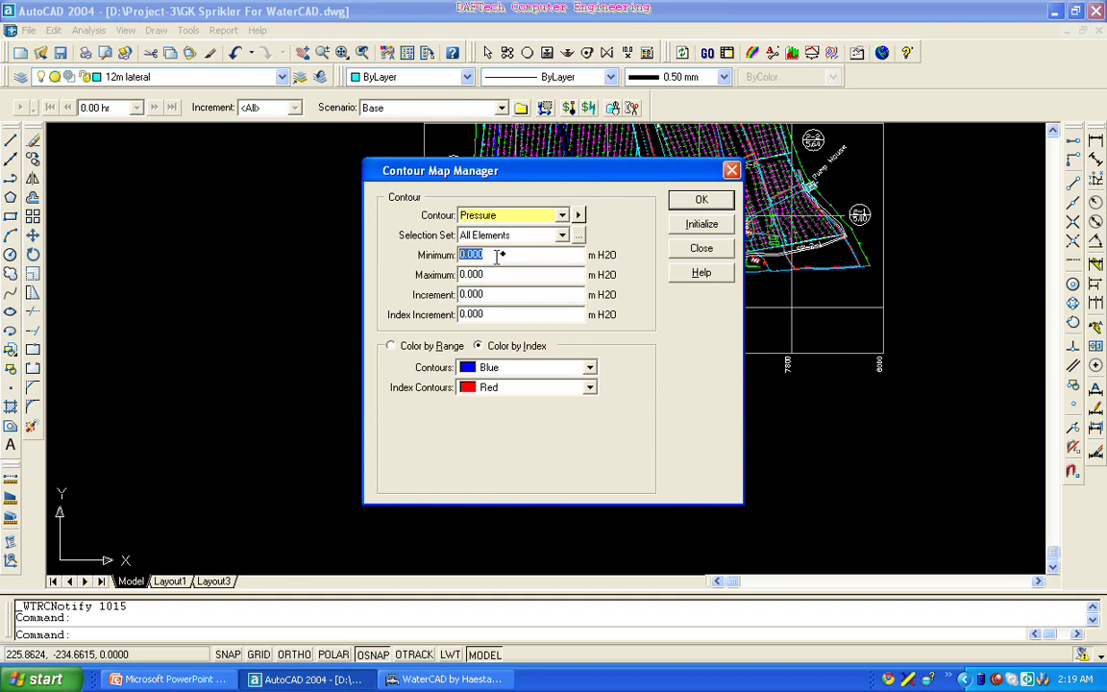
# - Enter contour Minimum 1, Maximum 400 and Increment 1, then generate the contour plot
pyautogui.write('1')
pyautogui.press('Tab')
pyautogui.write('400')
pyautogui.press('Tab')
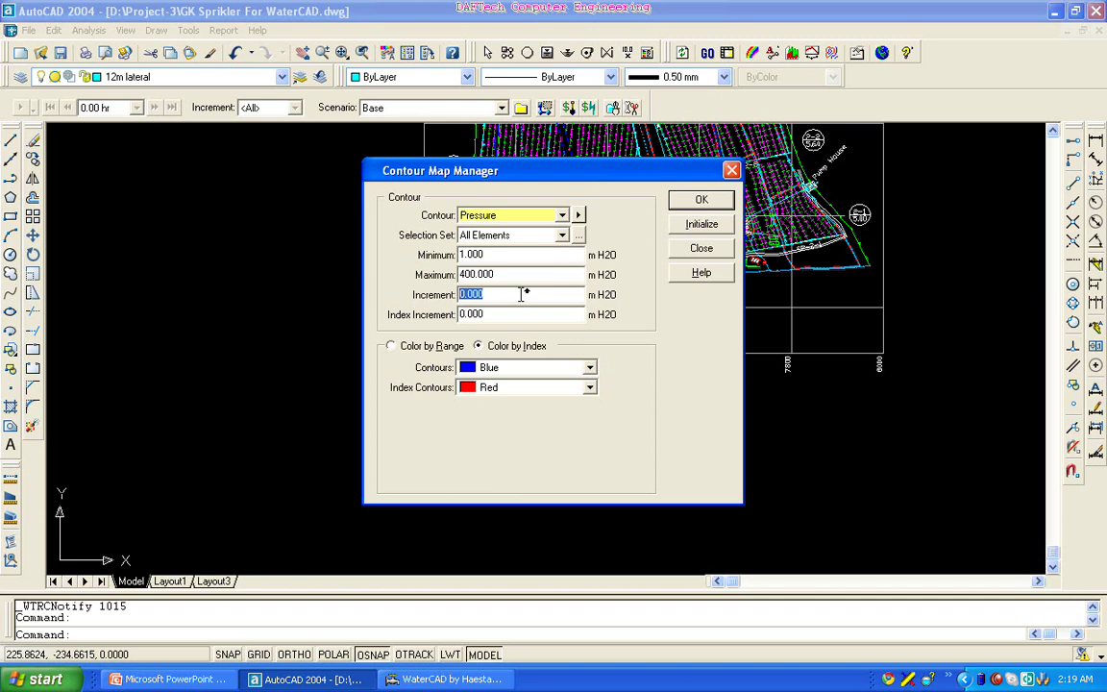
pyautogui.write('1')
pyautogui.press('Tab')
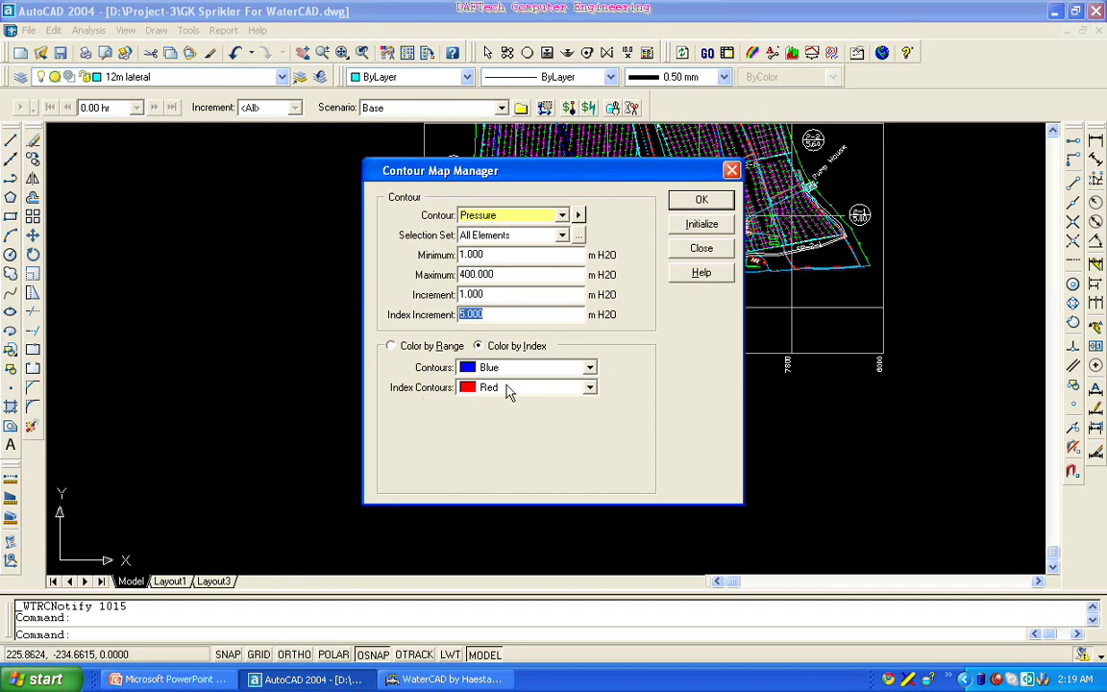
pyautogui.click(698, 199)
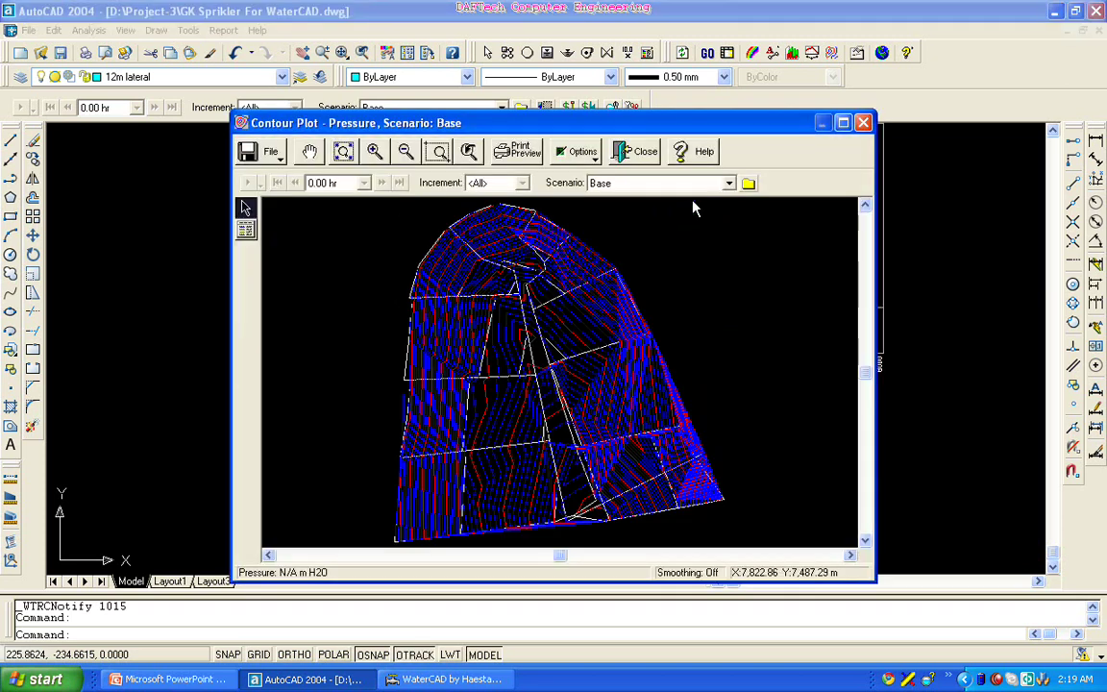
# - Maximize the Contour Plot window and zoom into the network's lower-right corner
pyautogui.click(842, 124)
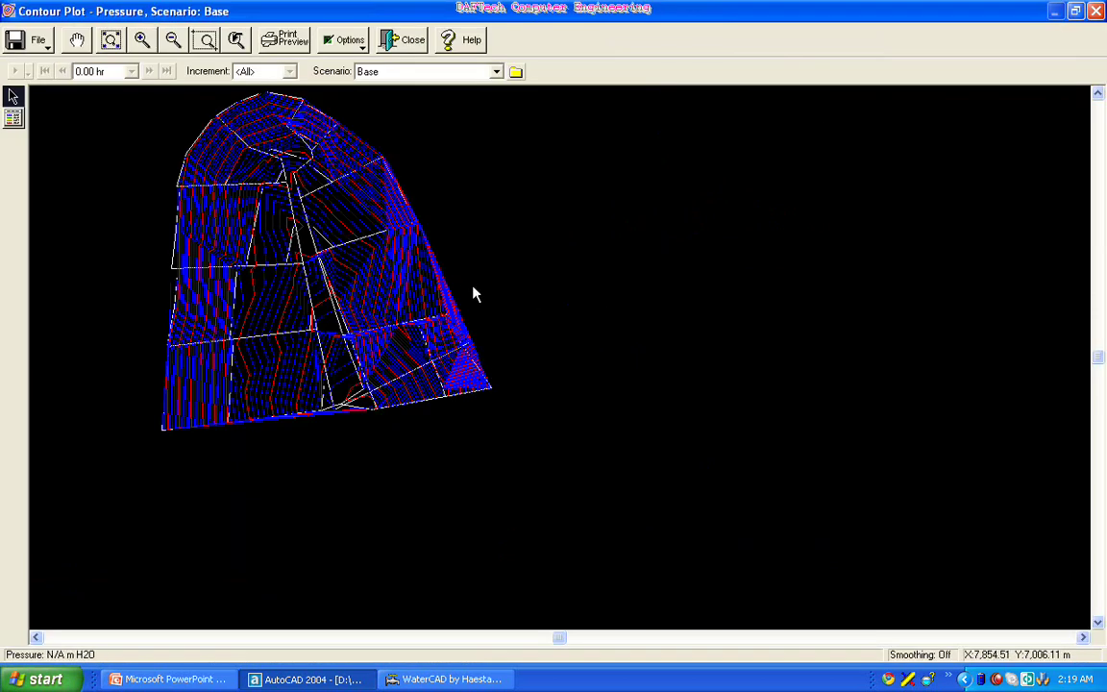
pyautogui.click(111, 42)
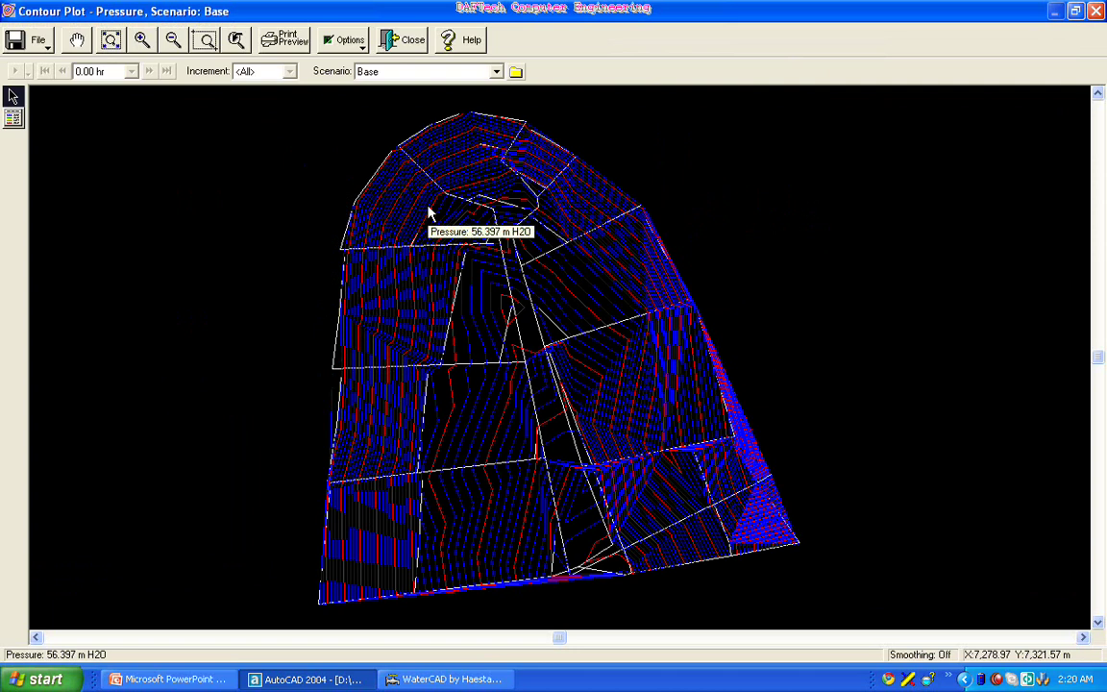
pyautogui.click(204, 42)
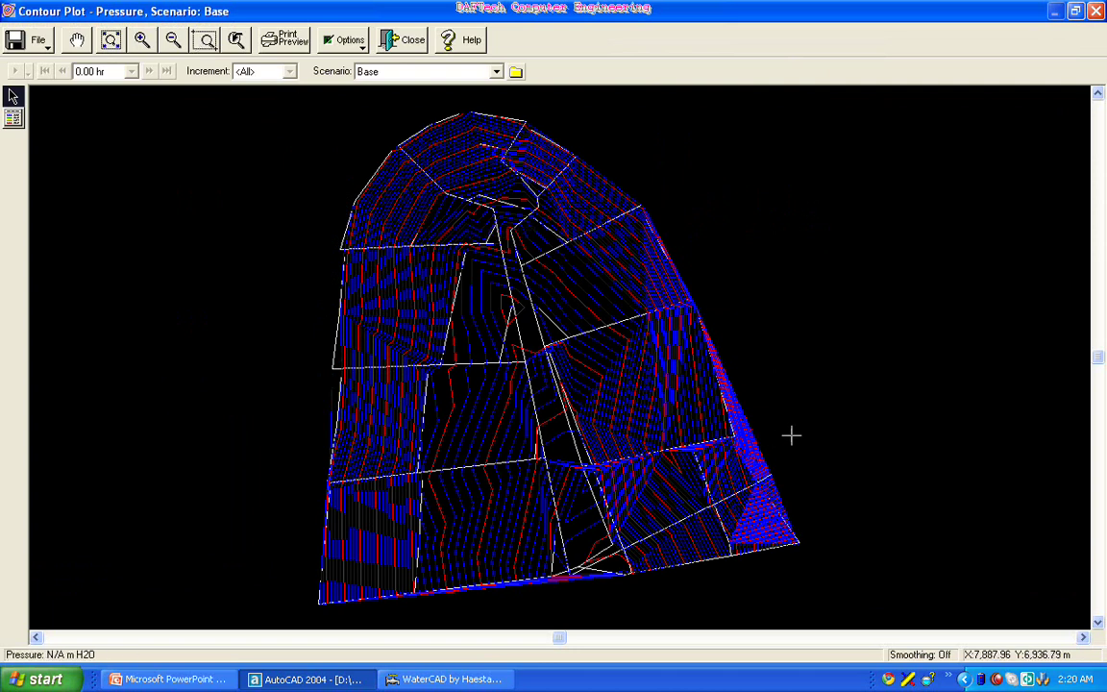
pyautogui.moveTo(833, 462); pyautogui.dragTo(749, 570)
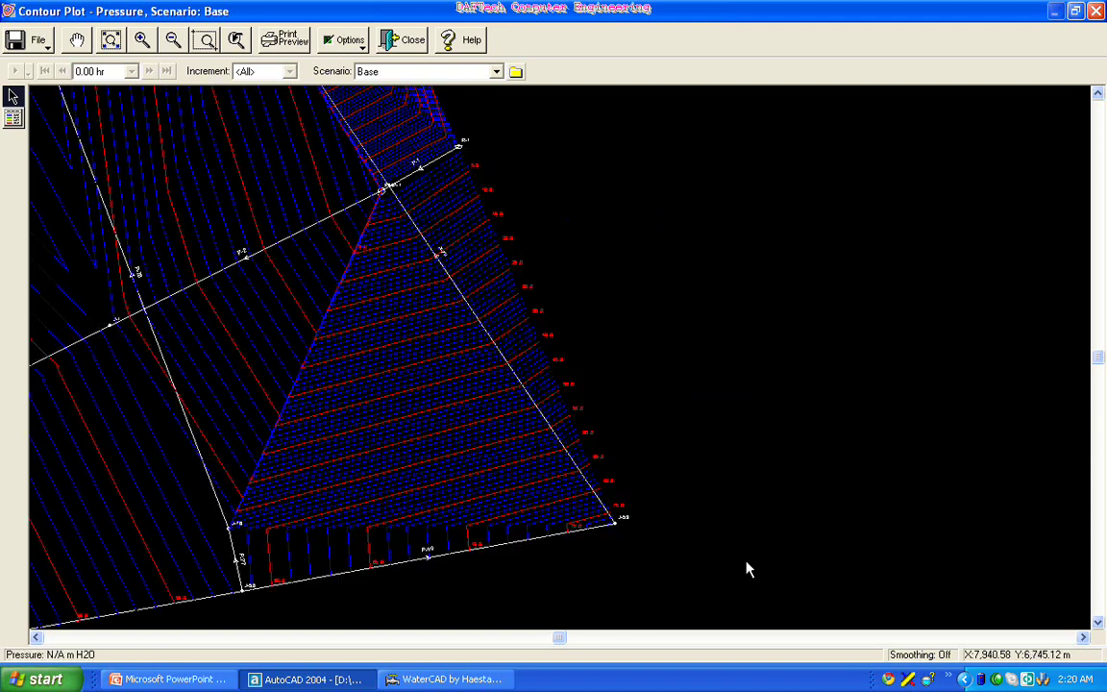
pyautogui.click(111, 40)
# - Zoom in closely on the labelled contours around junction J-59, then return to full view
pyautogui.click(204, 40)
pyautogui.moveTo(826, 485); pyautogui.dragTo(741, 582)
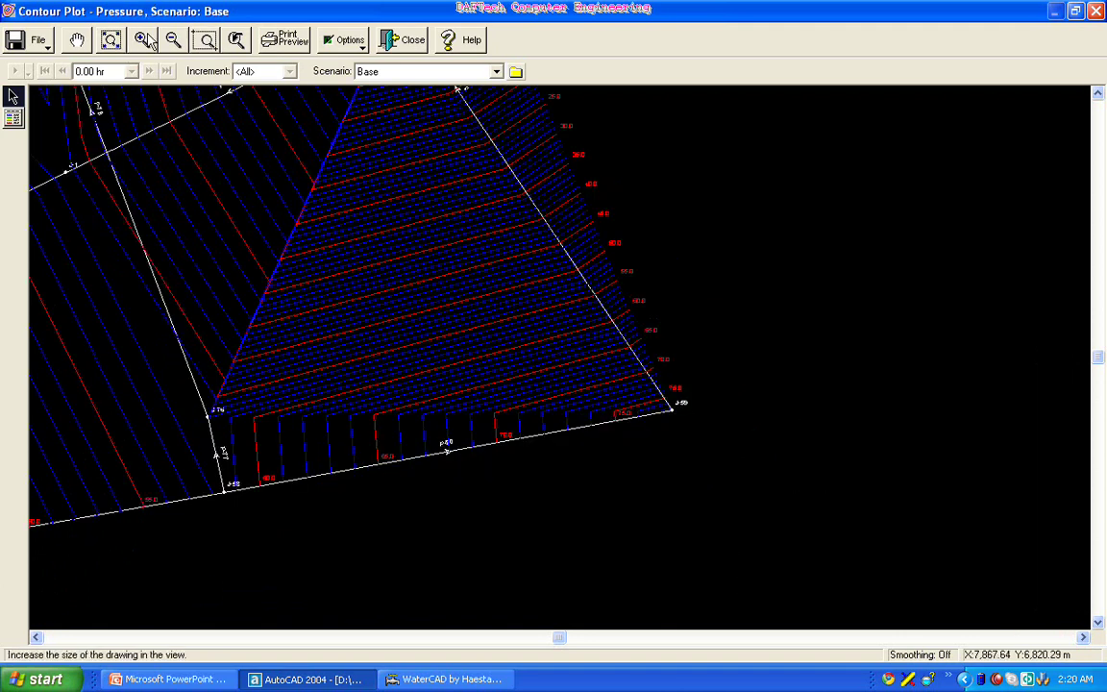
pyautogui.click(141, 39)
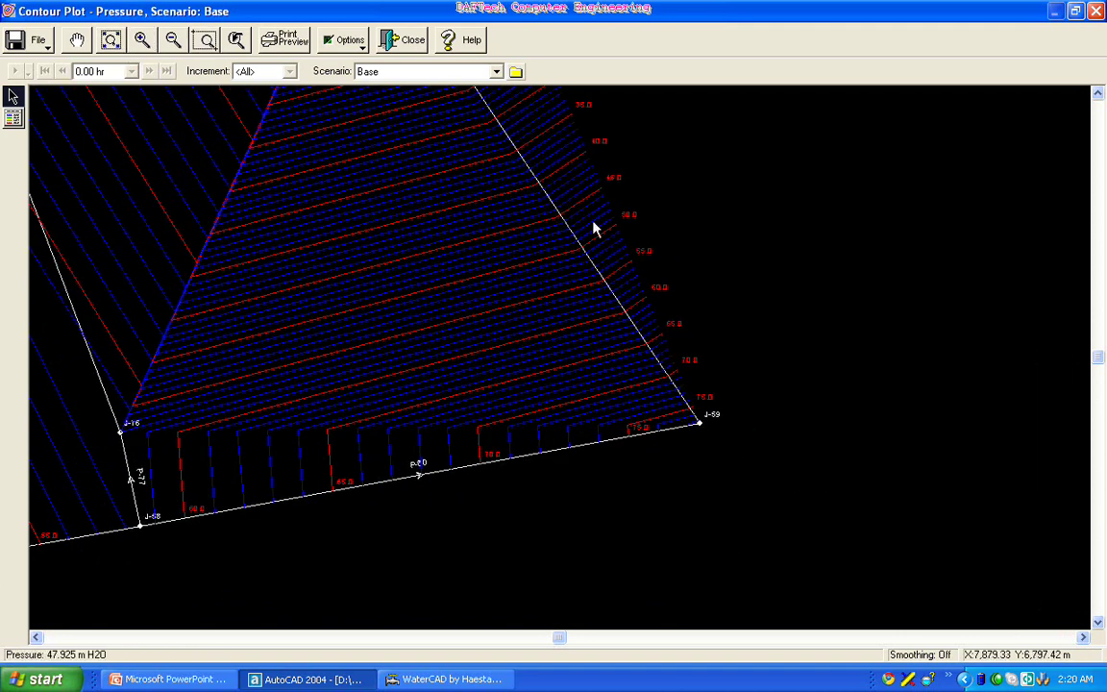
pyautogui.click(141, 40)
pyautogui.click(142, 39)
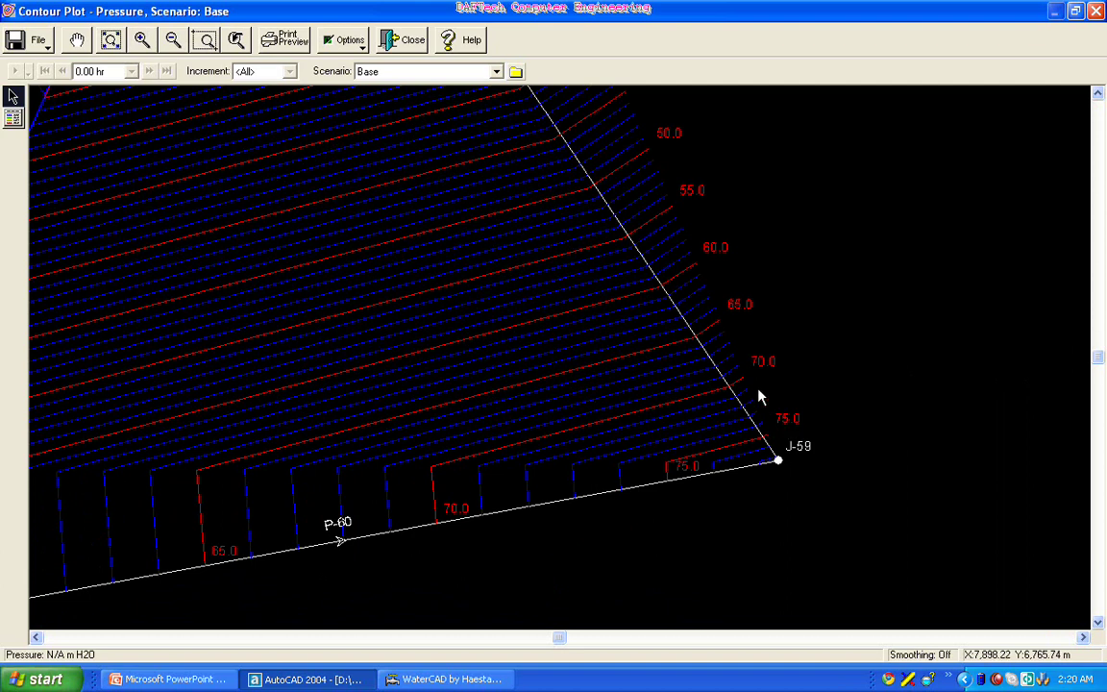
pyautogui.click(111, 43)
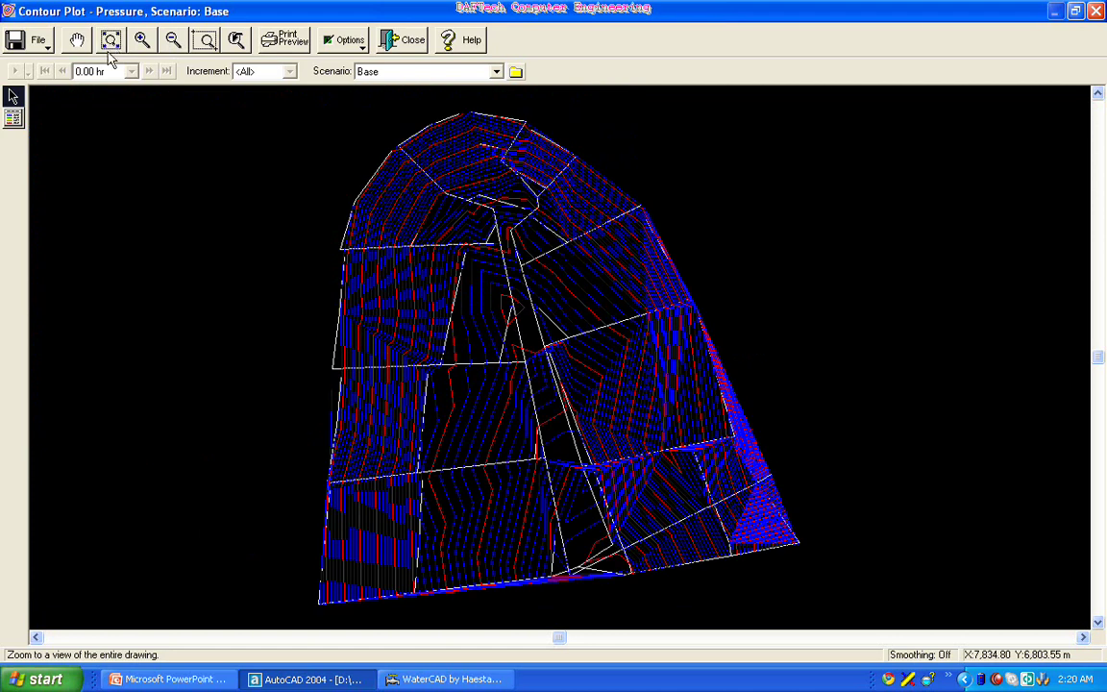
# - Export the contours to D:\SAMPLE-a\contour.dxf, decline the instructions prompt, and close the plot
pyautogui.click(48, 55)
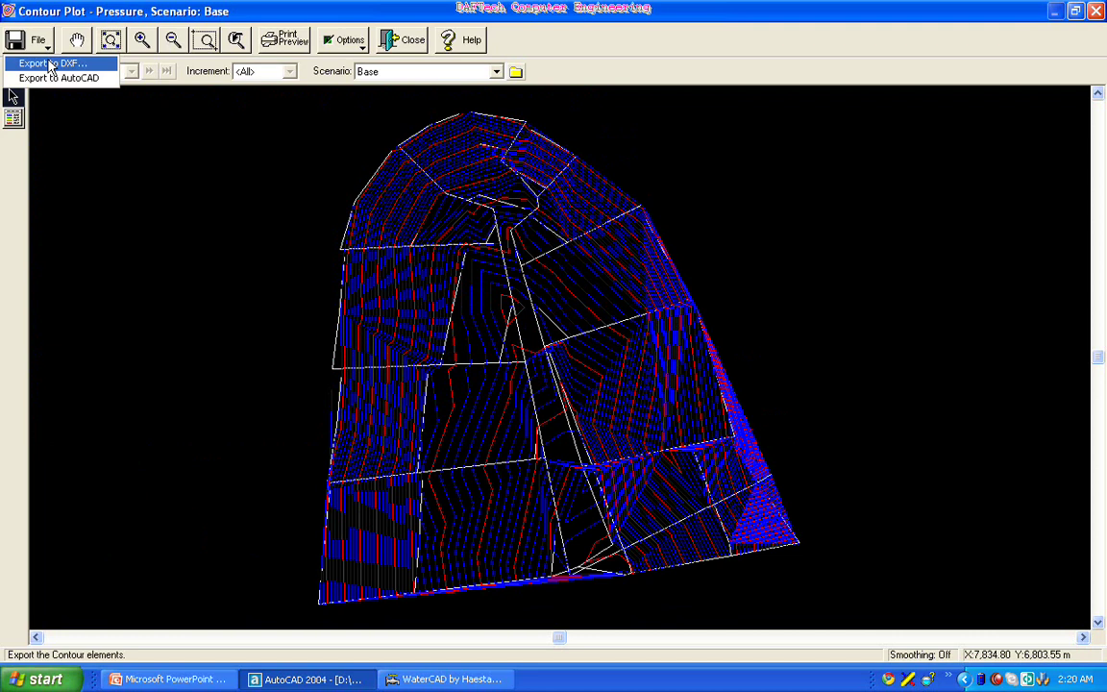
pyautogui.click(50, 64)
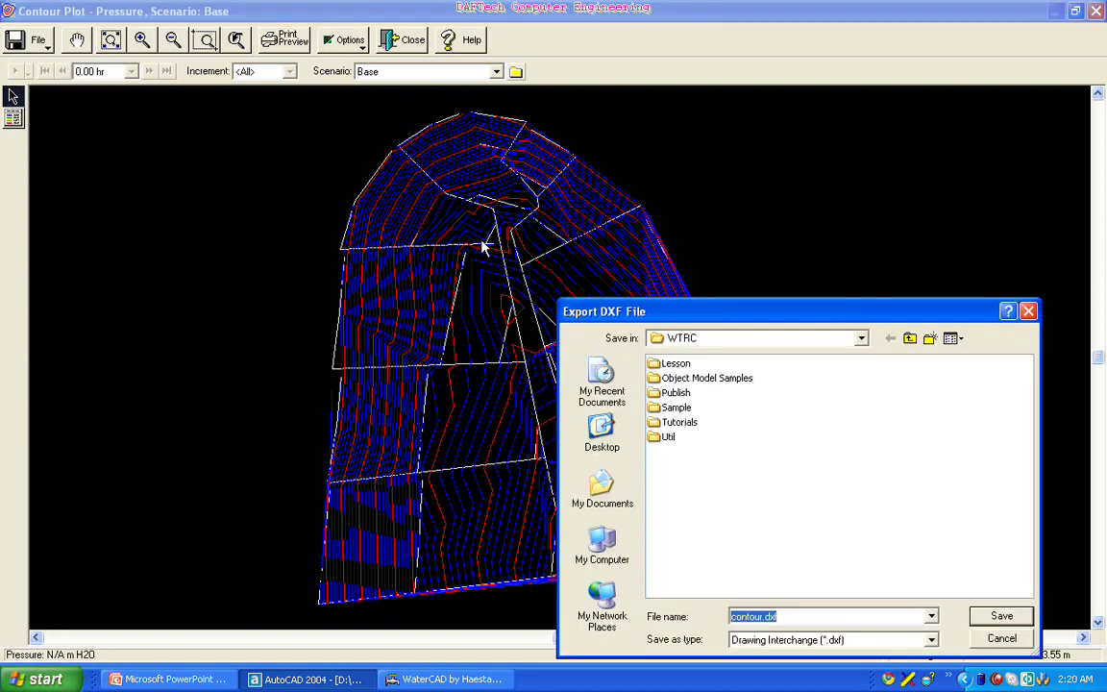
pyautogui.click(863, 340)
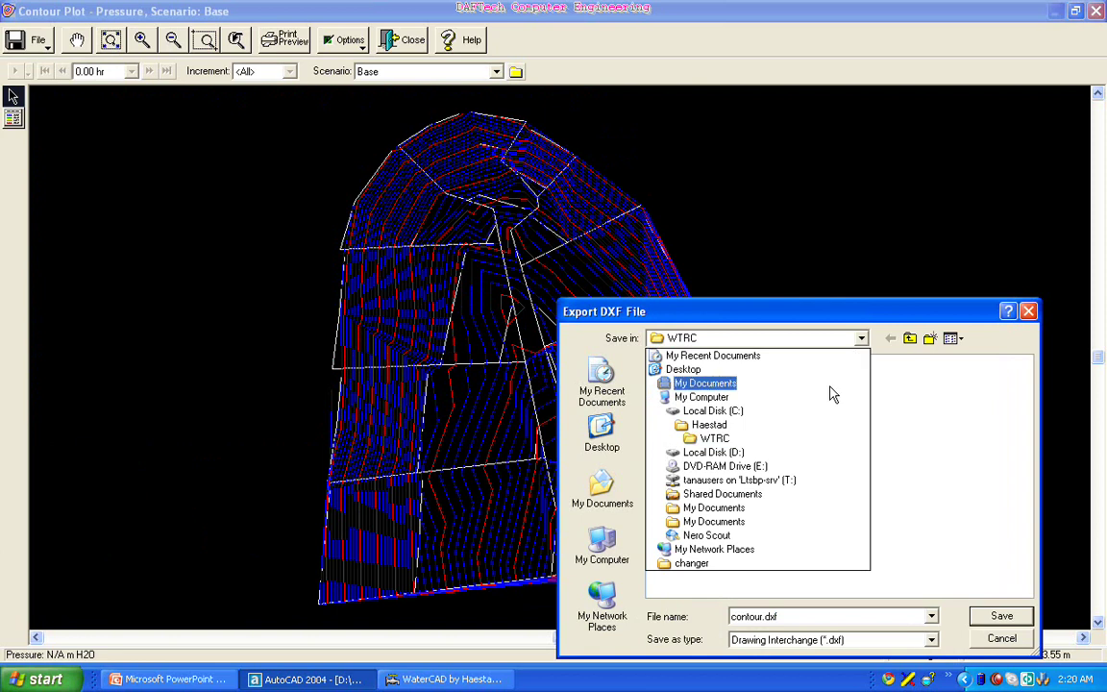
pyautogui.click(802, 459)
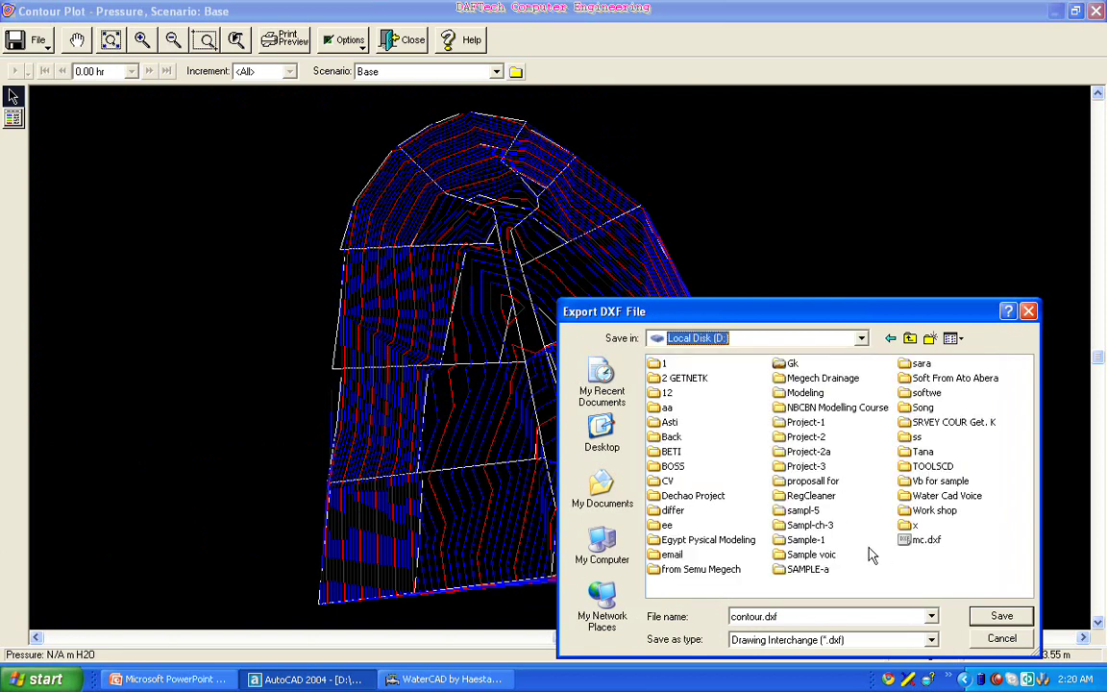
pyautogui.doubleClick(803, 573)
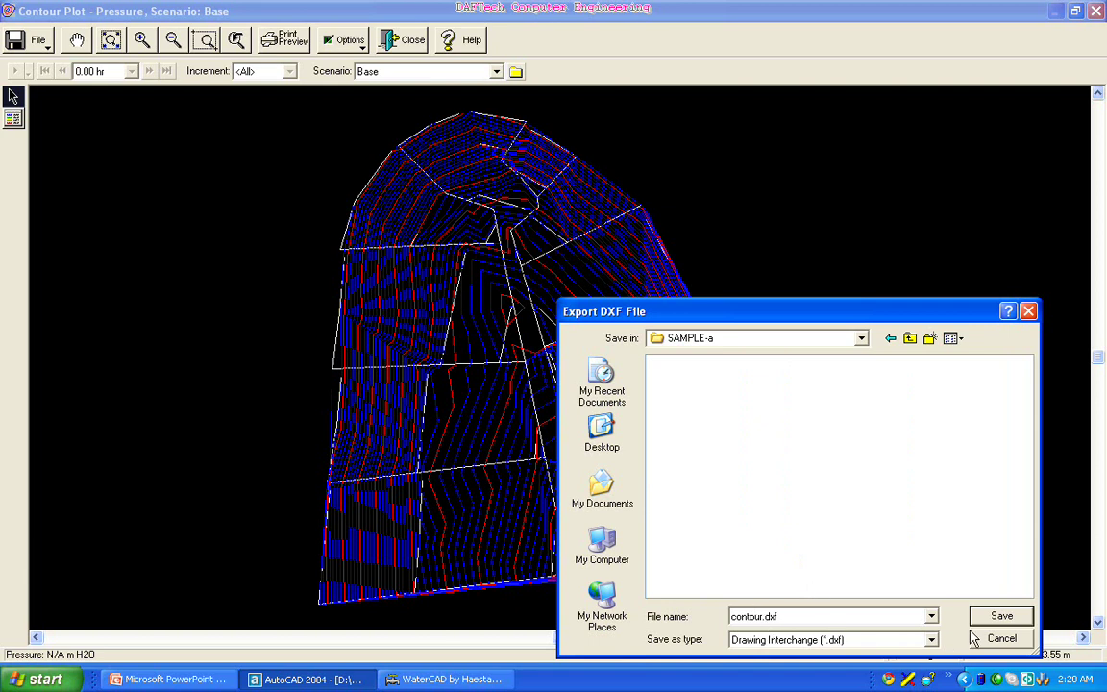
pyautogui.click(1000, 618)
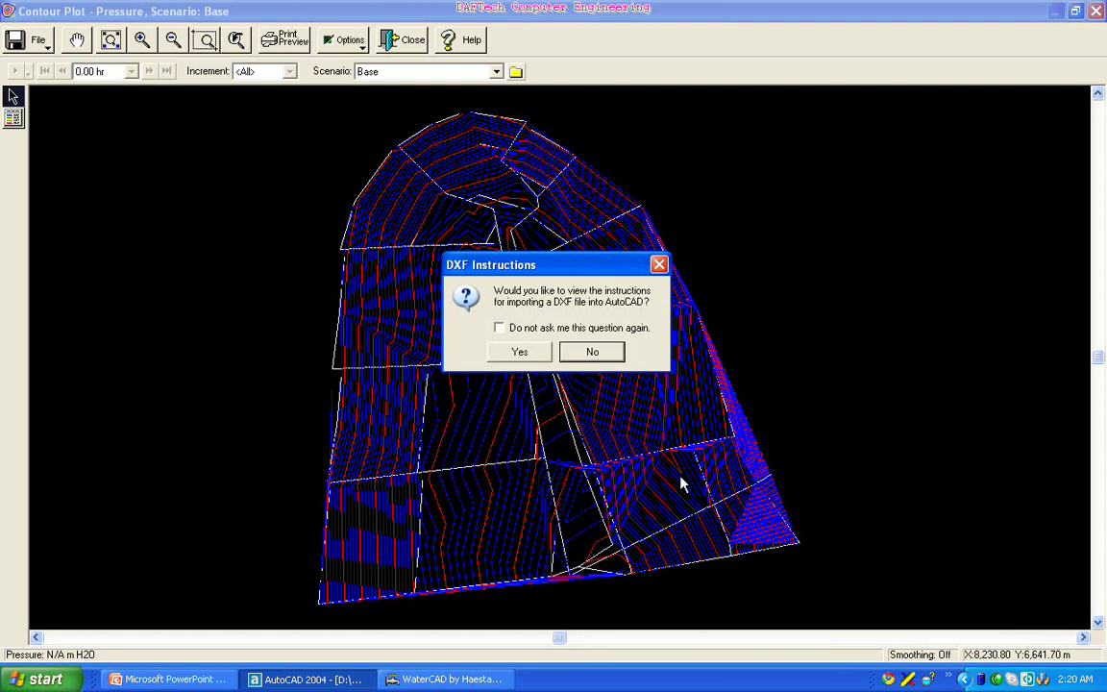
pyautogui.click(598, 351)
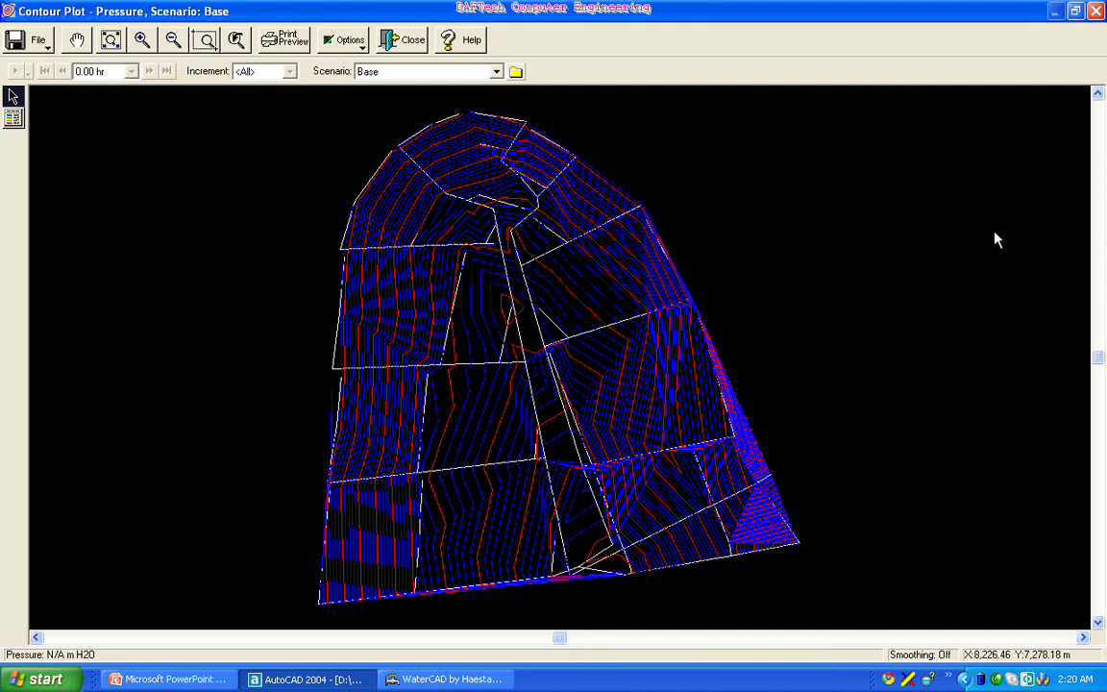
pyautogui.click(1095, 10)
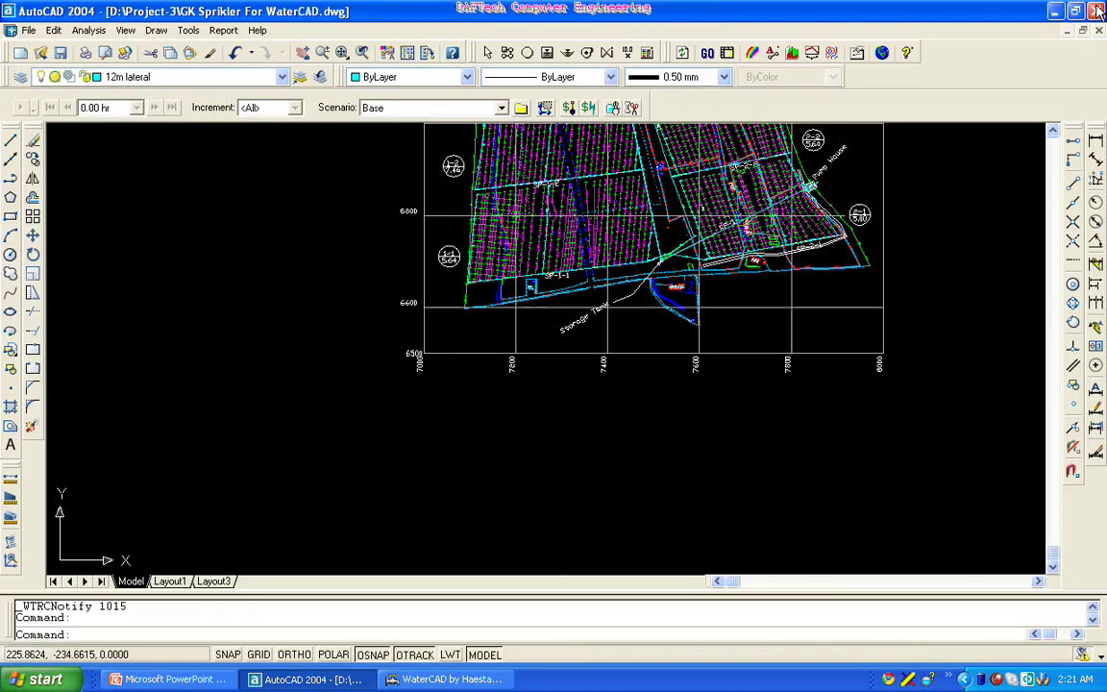
# - Open Windows Explorer from the Start button and show Local Disk (D:)
pyautogui.click(38, 684)
pyautogui.rightClick(38, 684)
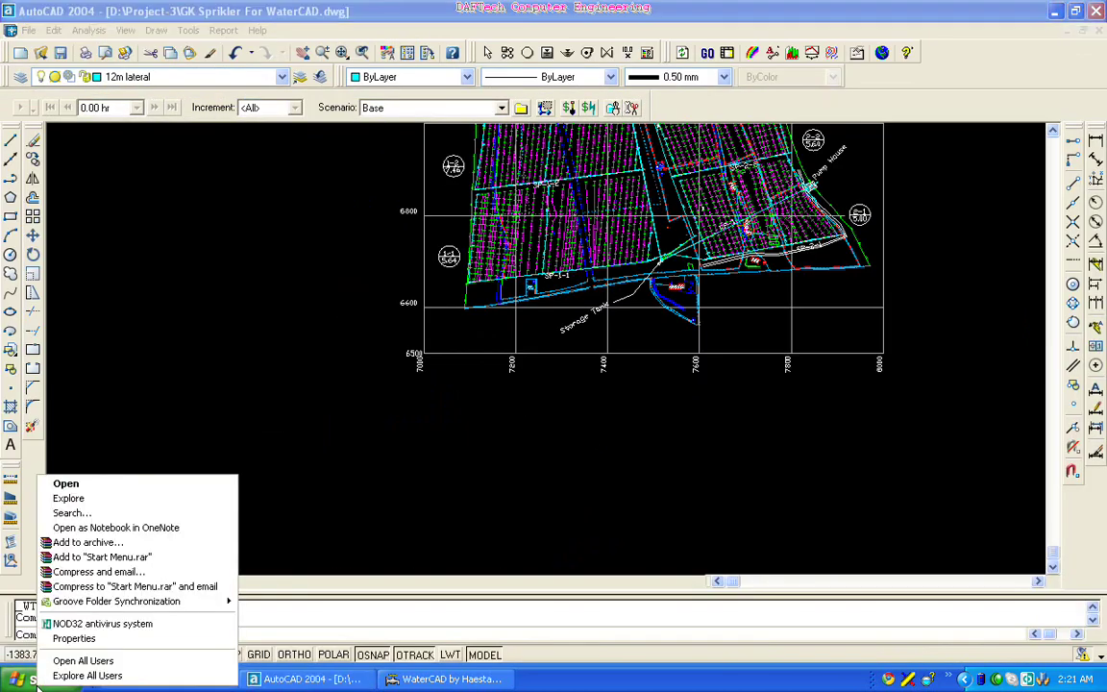
pyautogui.click(69, 498)
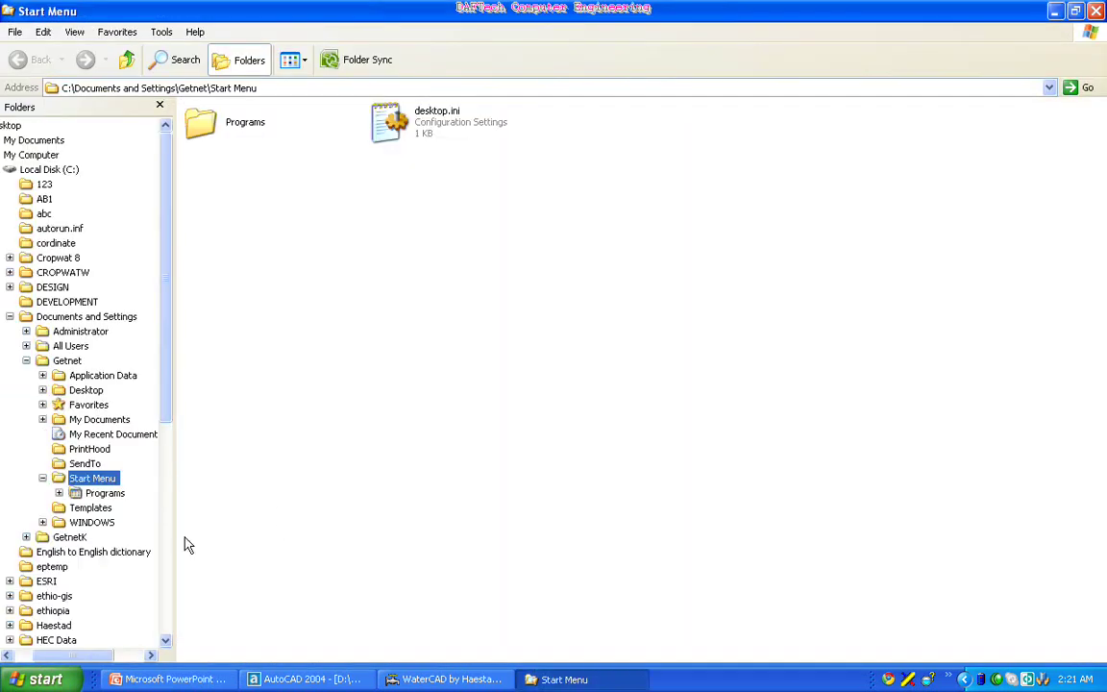
pyautogui.scroll(-4, 188, 545)
pyautogui.click(50, 567)
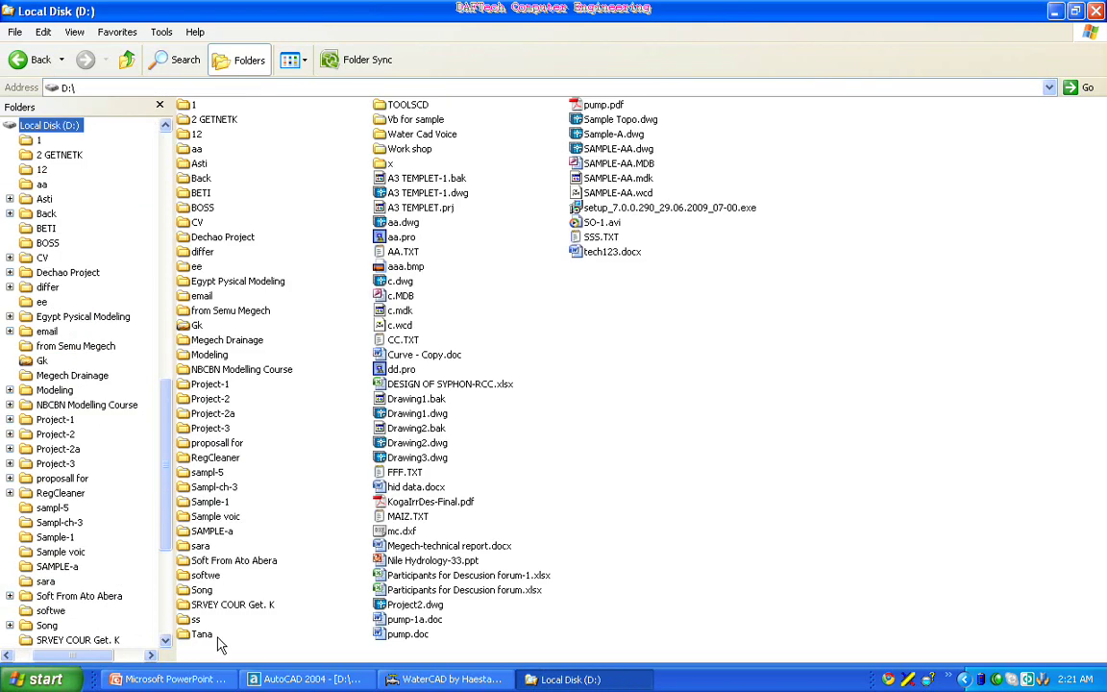
# - Select contour.dxf in the SAMPLE-a folder to open it in AutoCAD
pyautogui.doubleClick(215, 531)
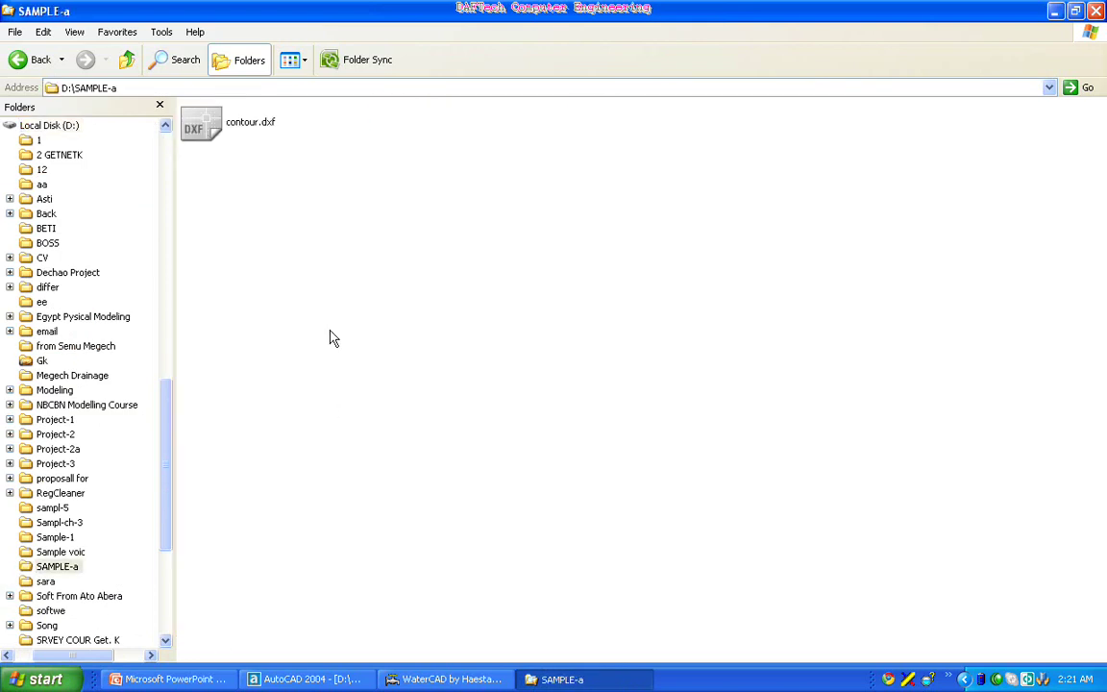
pyautogui.click(222, 141)
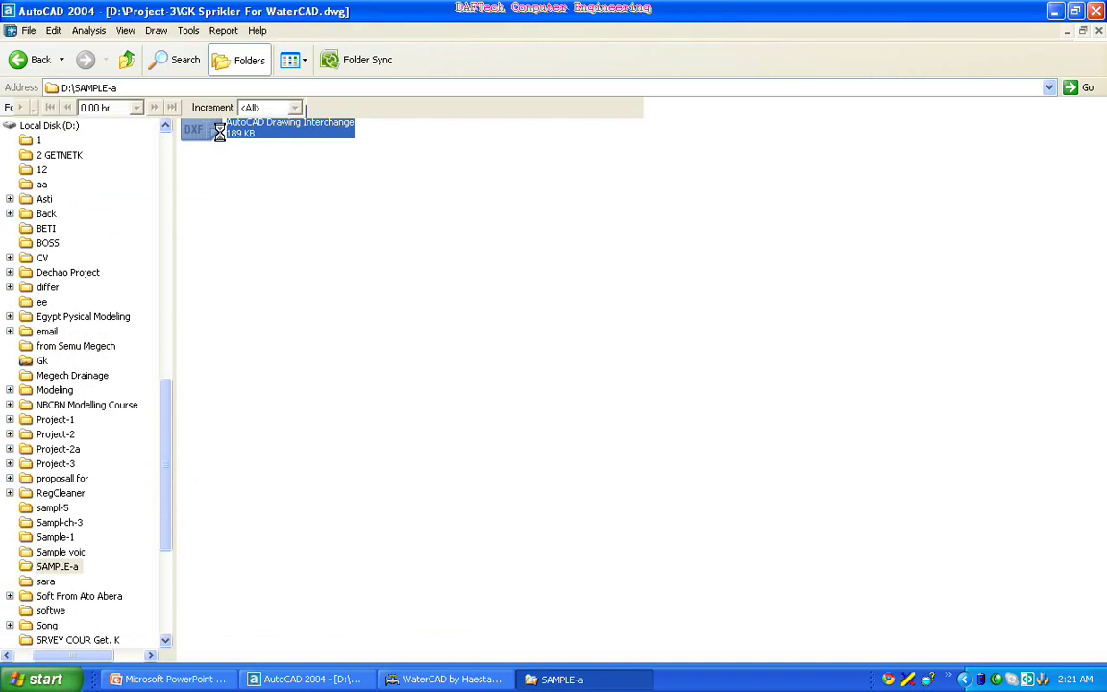
pyautogui.hotkey('alt', 'Tab')
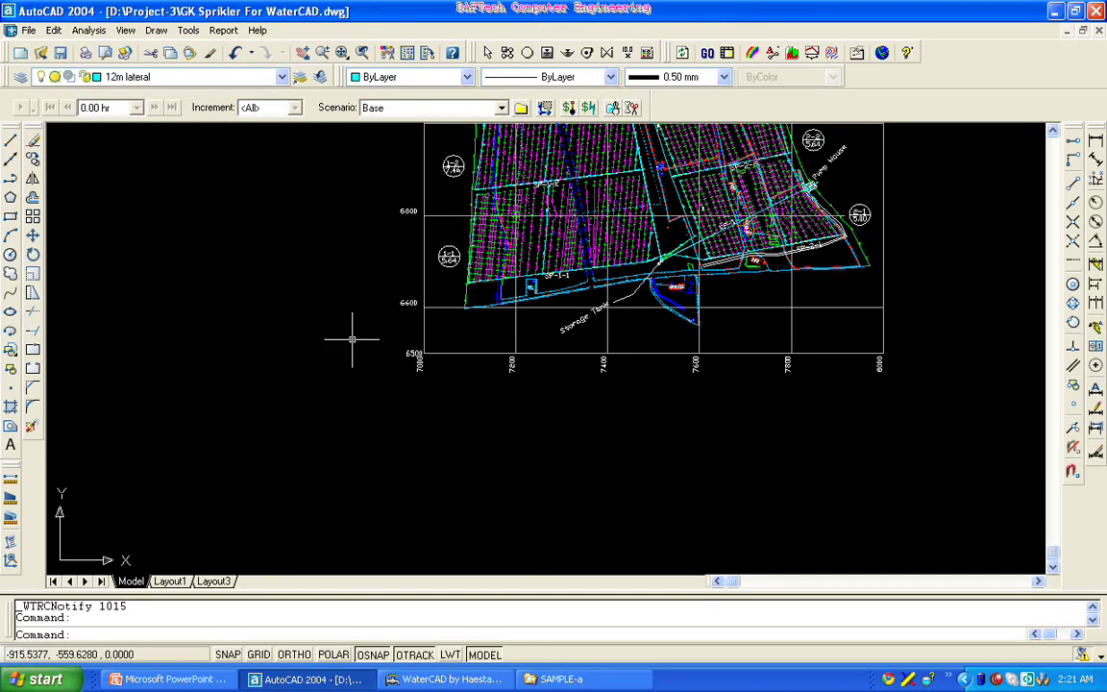
# - Zoom to the full extents of the contour drawing
pyautogui.scroll(-5, 375, 293)
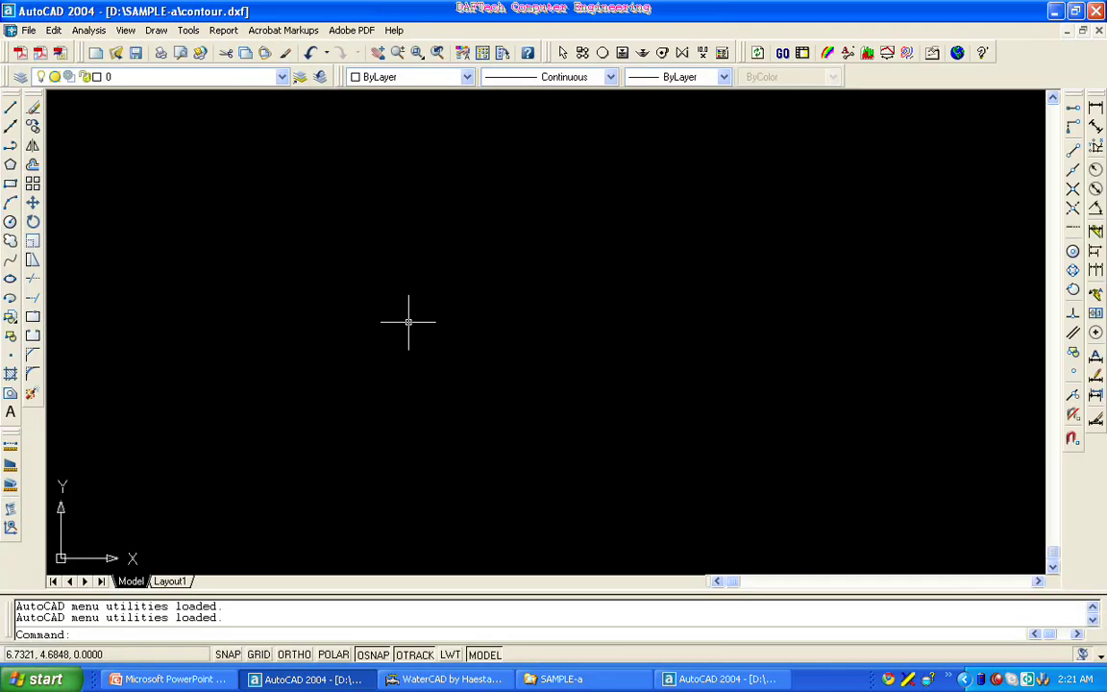
pyautogui.click(419, 55)
pyautogui.moveTo(417, 54); pyautogui.dragTo(415, 219)
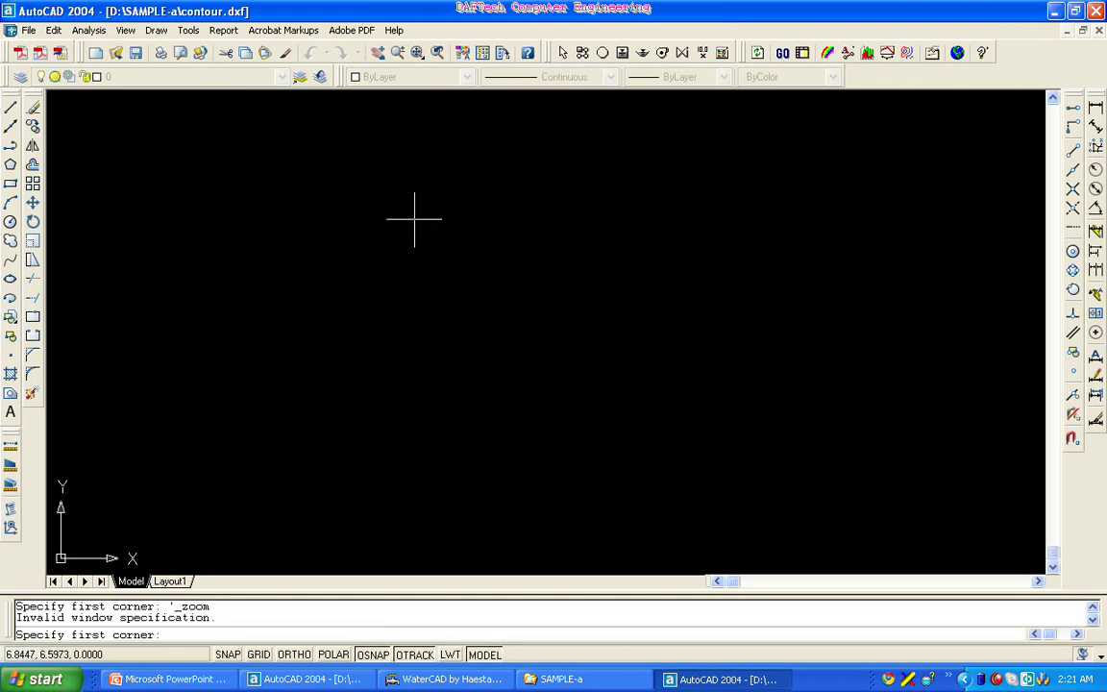
pyautogui.click(417, 54)
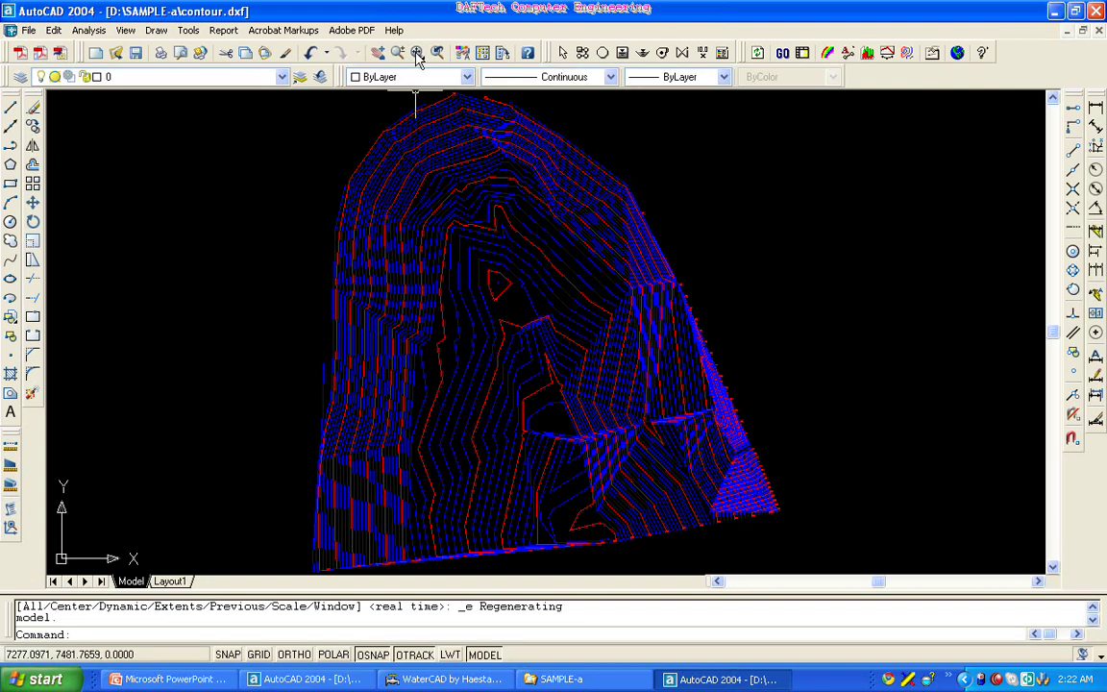
# - Zoom in and out over the contour lines and their elevation labels
pyautogui.scroll(2, 719, 460)
pyautogui.scroll(5, 769, 476)
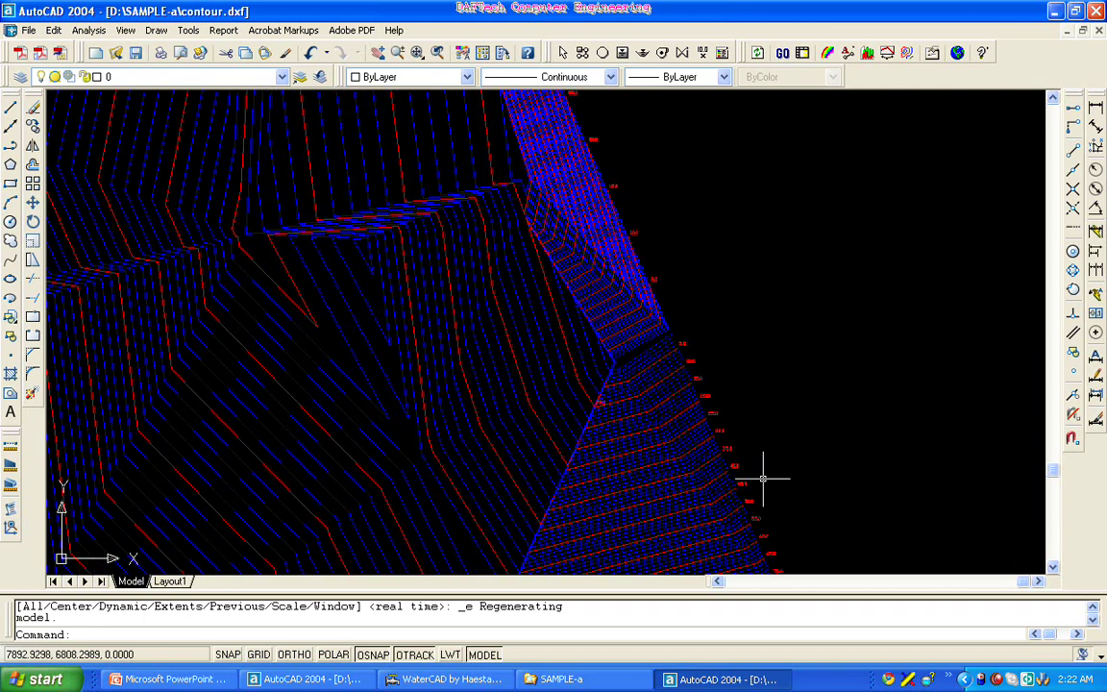
pyautogui.scroll(6, 731, 457)
pyautogui.scroll(-5, 711, 425)
pyautogui.scroll(-4, 714, 425)
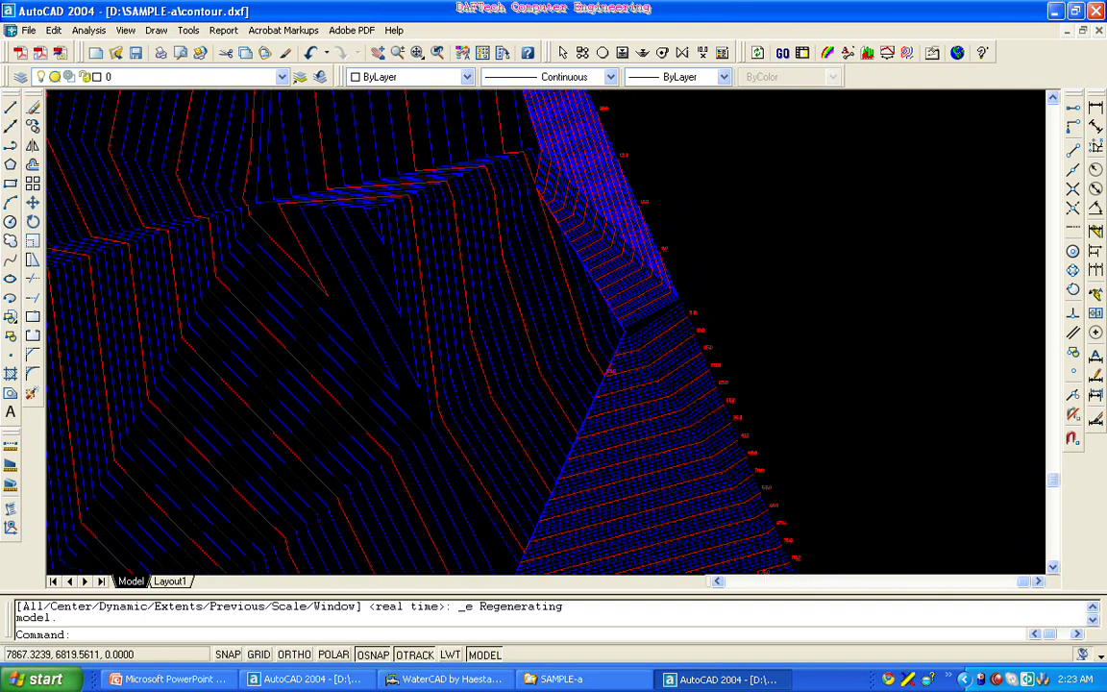
pyautogui.scroll(2, 728, 436)
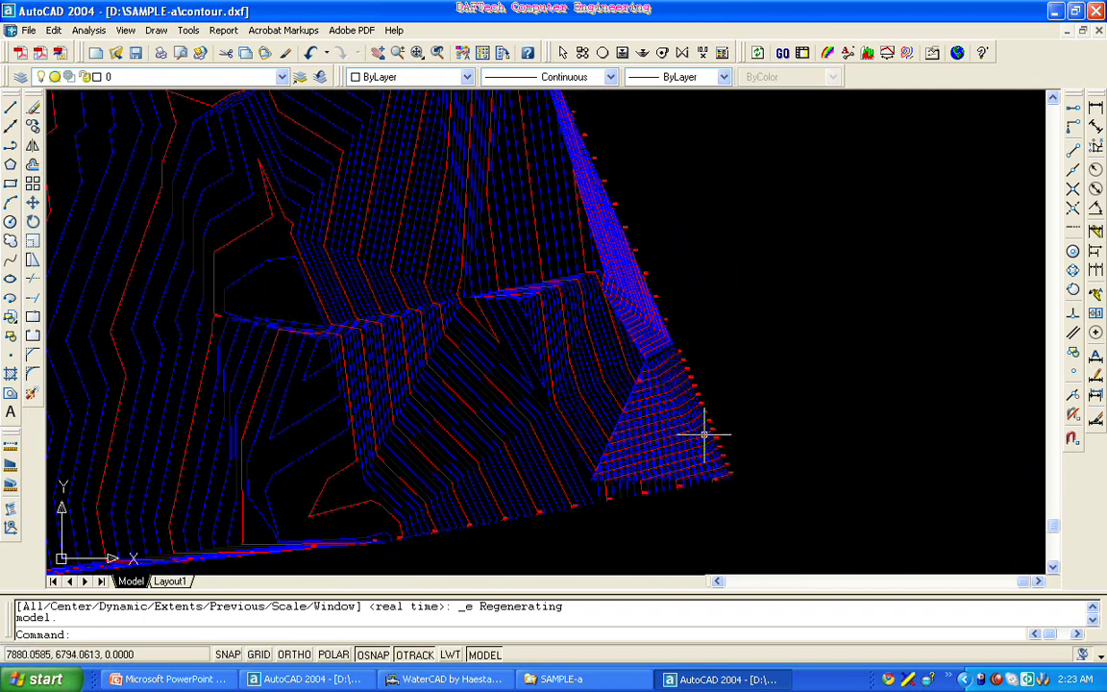
pyautogui.scroll(2, 711, 433)
pyautogui.scroll(3, 696, 431)
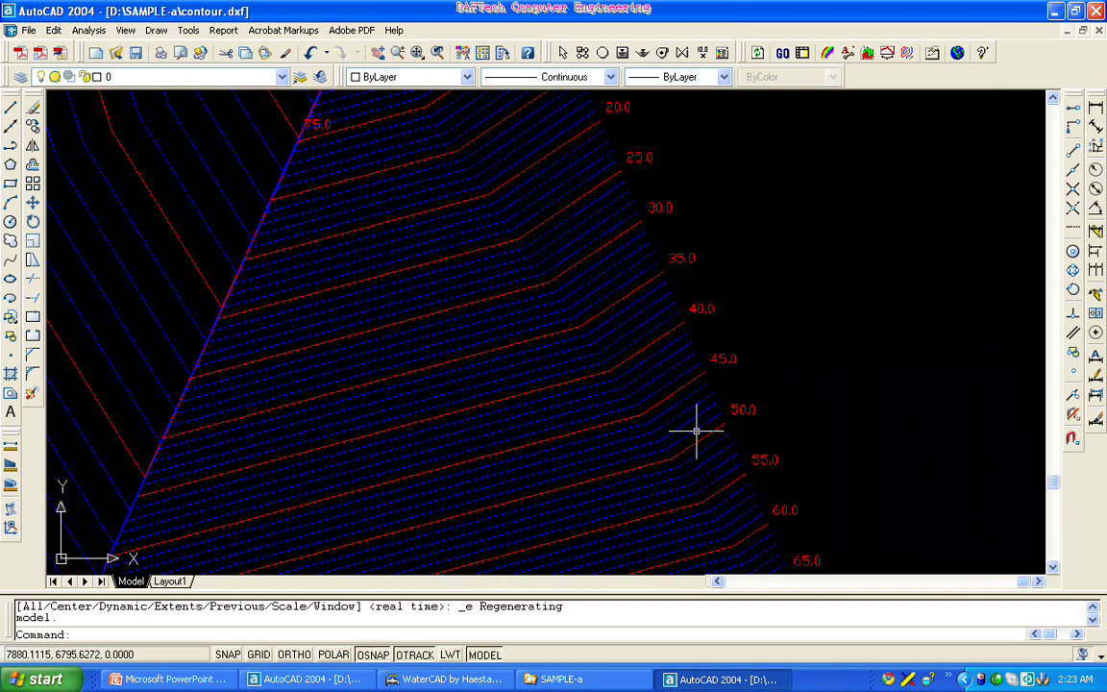
pyautogui.scroll(-5, 696, 431)
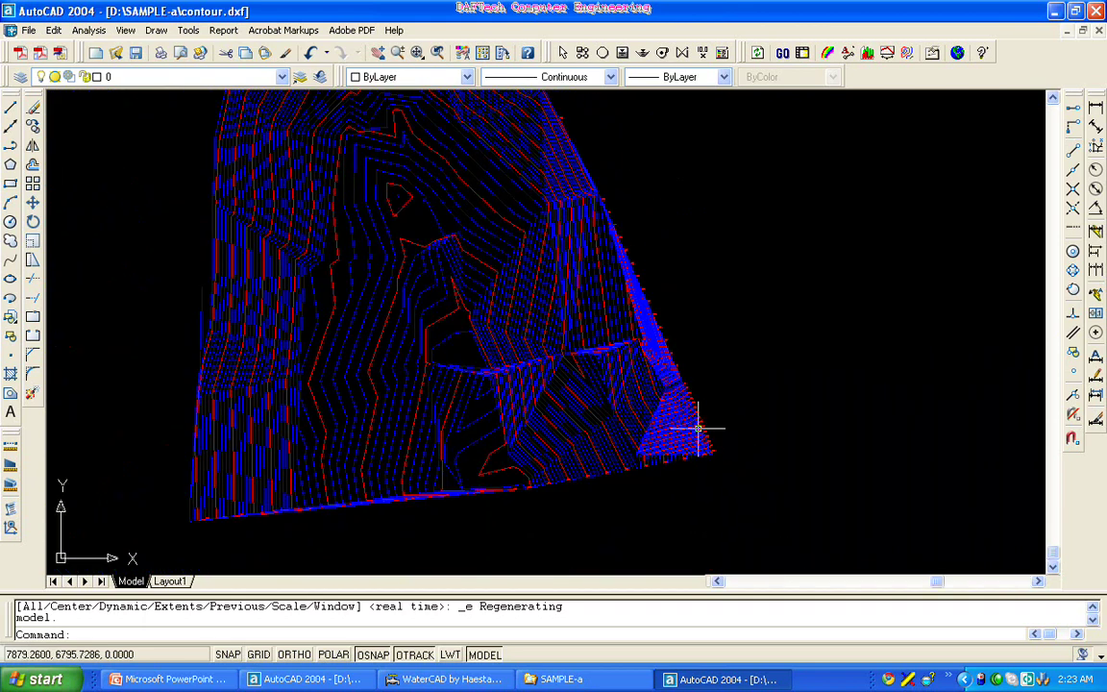
pyautogui.click(377, 51)
pyautogui.scroll(6, 470, 441)
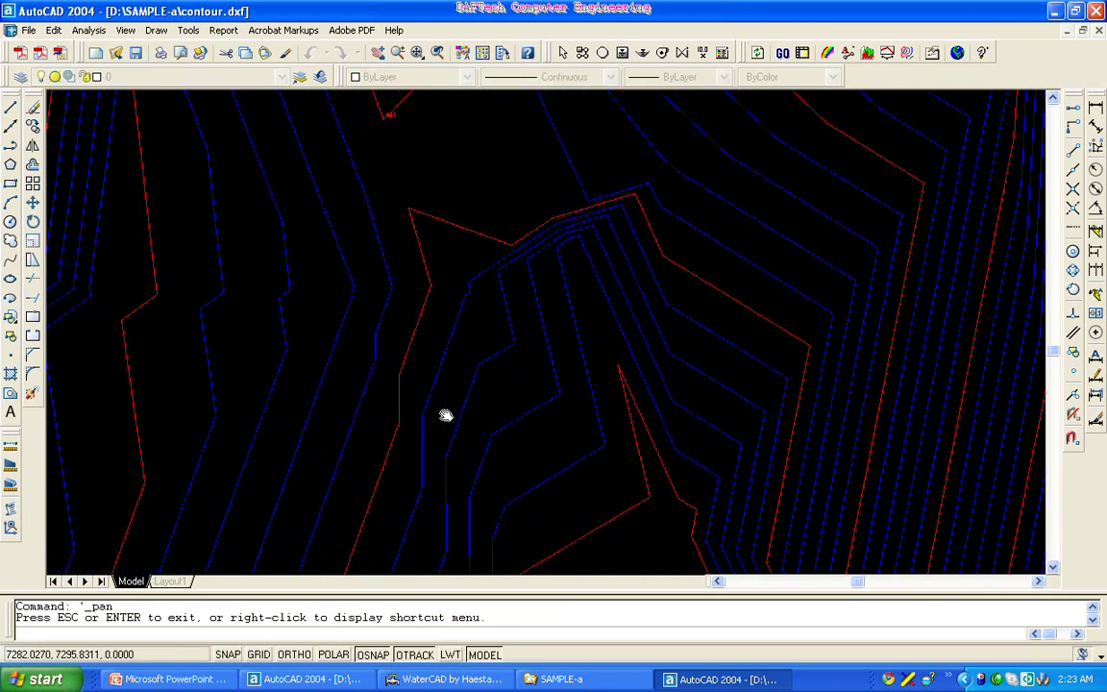
pyautogui.scroll(-3, 464, 368)
pyautogui.scroll(-4, 464, 364)
pyautogui.scroll(5, 298, 423)
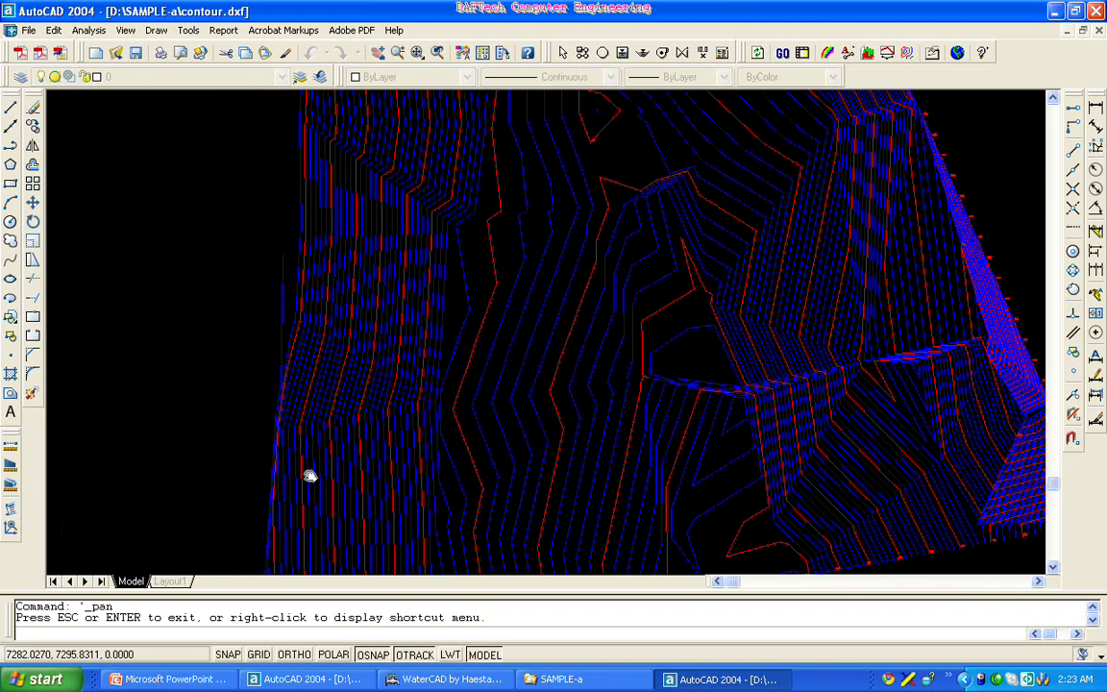
pyautogui.scroll(-5, 339, 421)
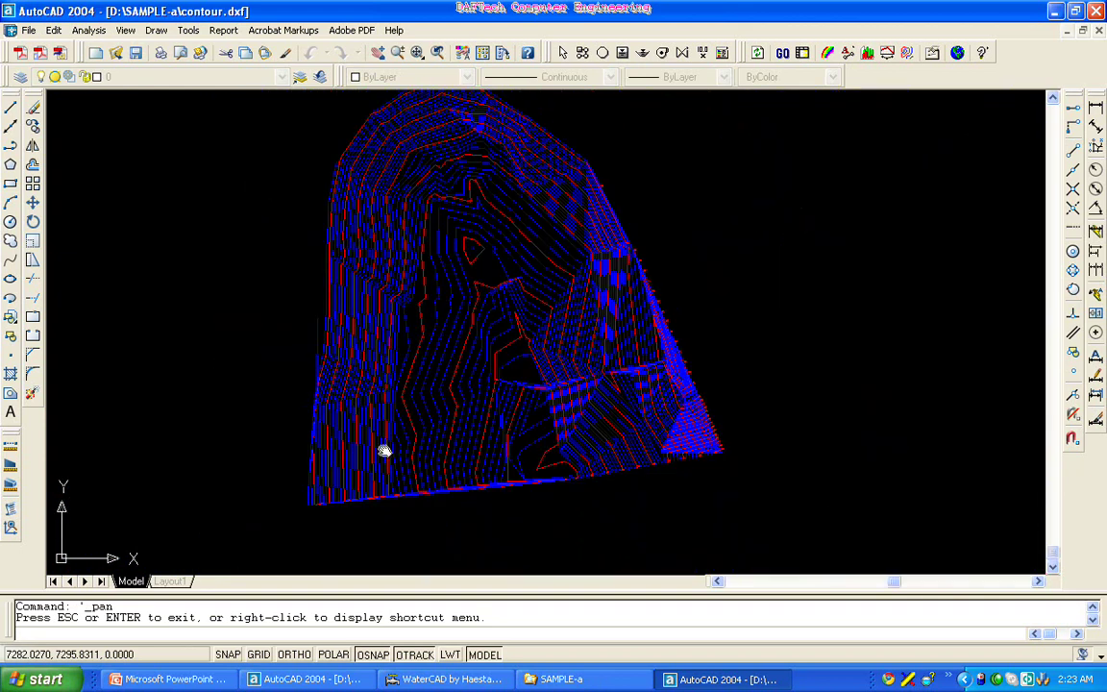
pyautogui.scroll(2, 709, 442)
pyautogui.scroll(2, 710, 442)
pyautogui.scroll(2, 729, 475)
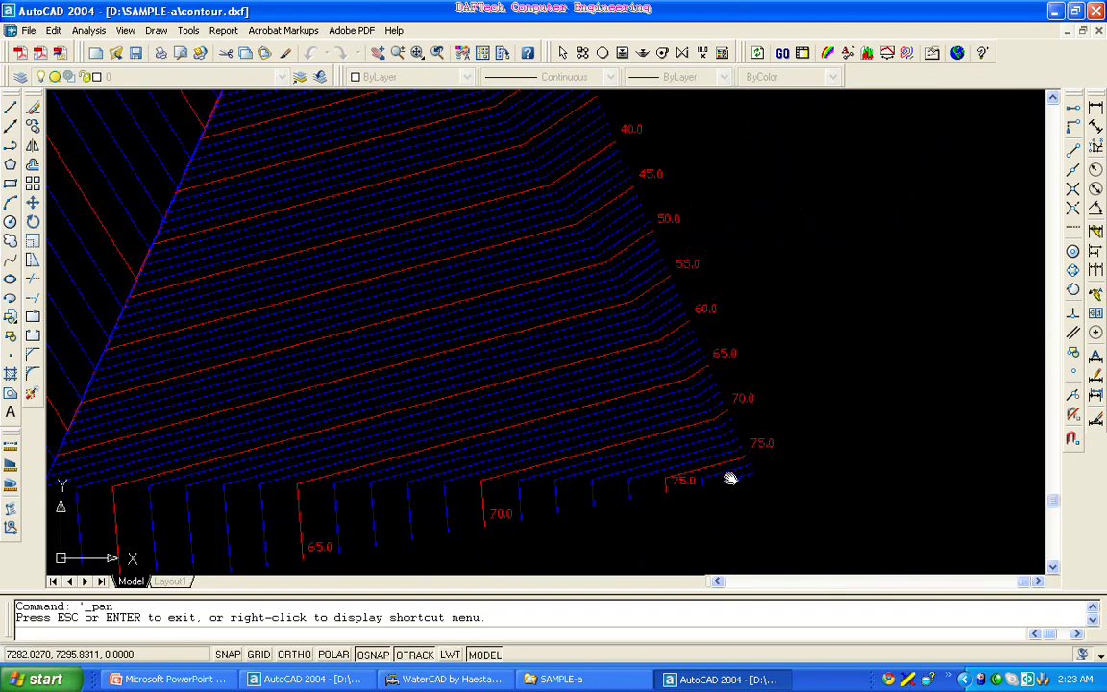
pyautogui.scroll(-2, 457, 316)
pyautogui.scroll(-2, 556, 453)
pyautogui.scroll(-3, 358, 284)
pyautogui.scroll(2, 318, 284)
pyautogui.scroll(3, 492, 247)
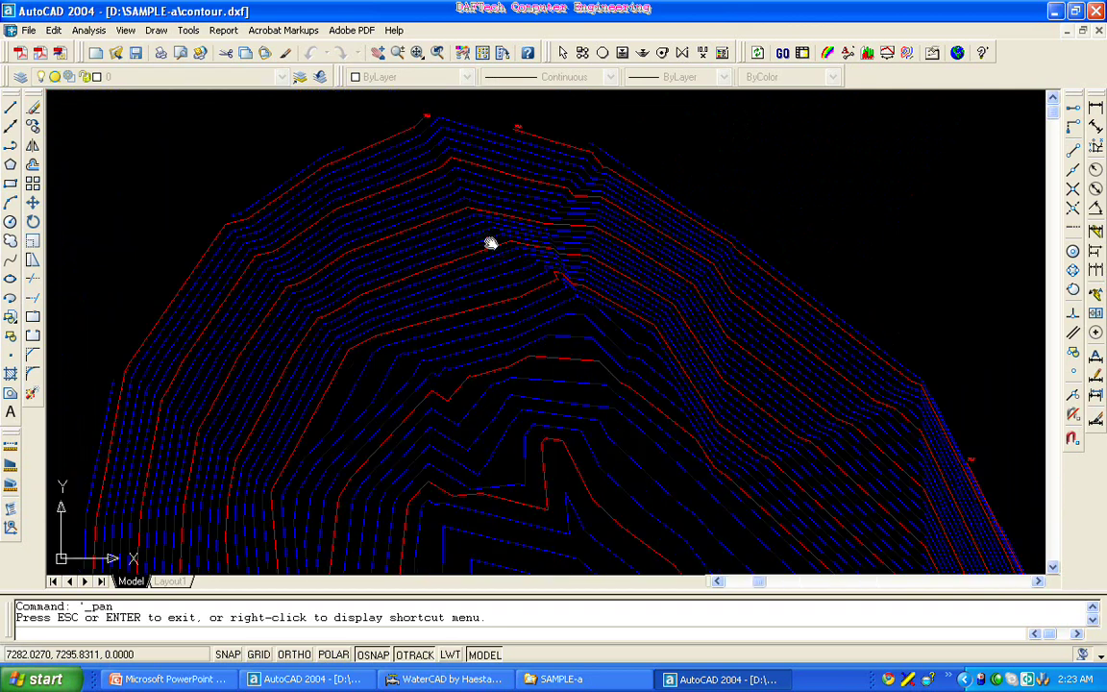
pyautogui.scroll(-2, 495, 259)
pyautogui.rightClick(506, 289)
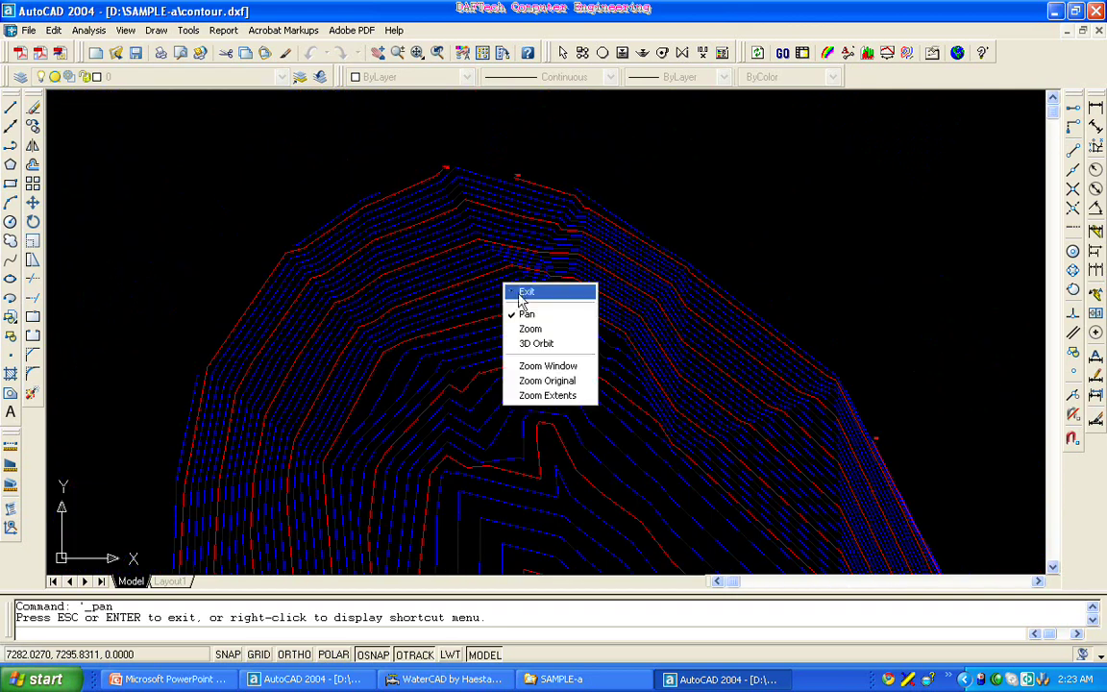
pyautogui.click(522, 291)
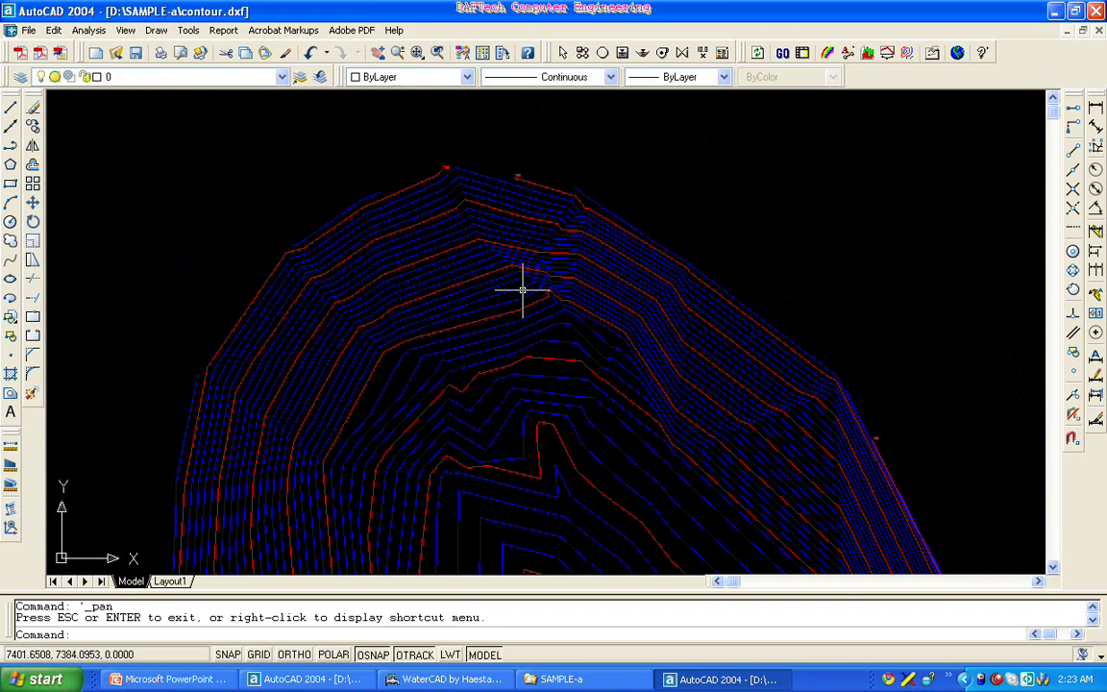
# - Close the contour drawing, saving its changes as contour.dwg
pyautogui.click(1098, 12)
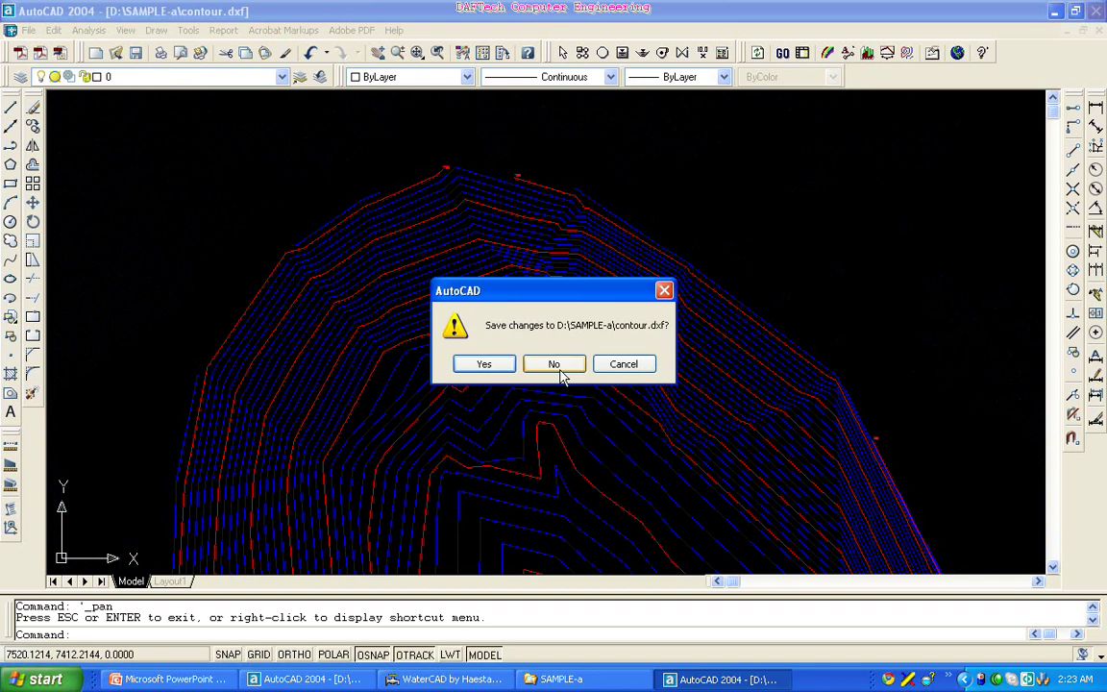
pyautogui.click(492, 370)
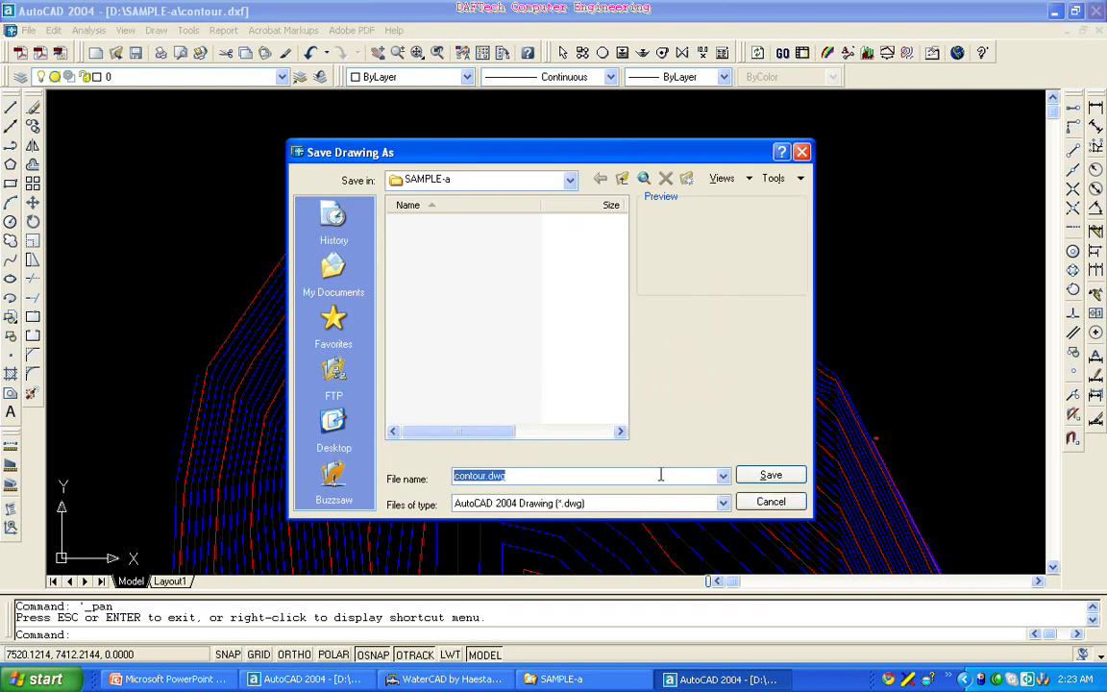
pyautogui.click(770, 477)
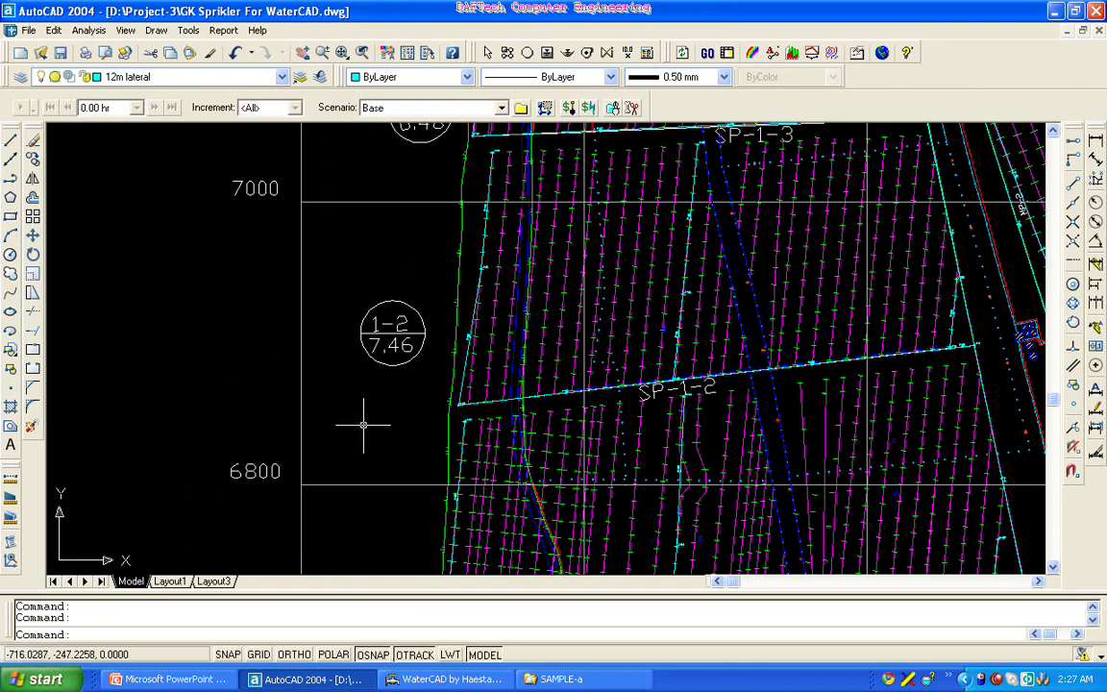
pyautogui.scroll(-5, 363, 423)
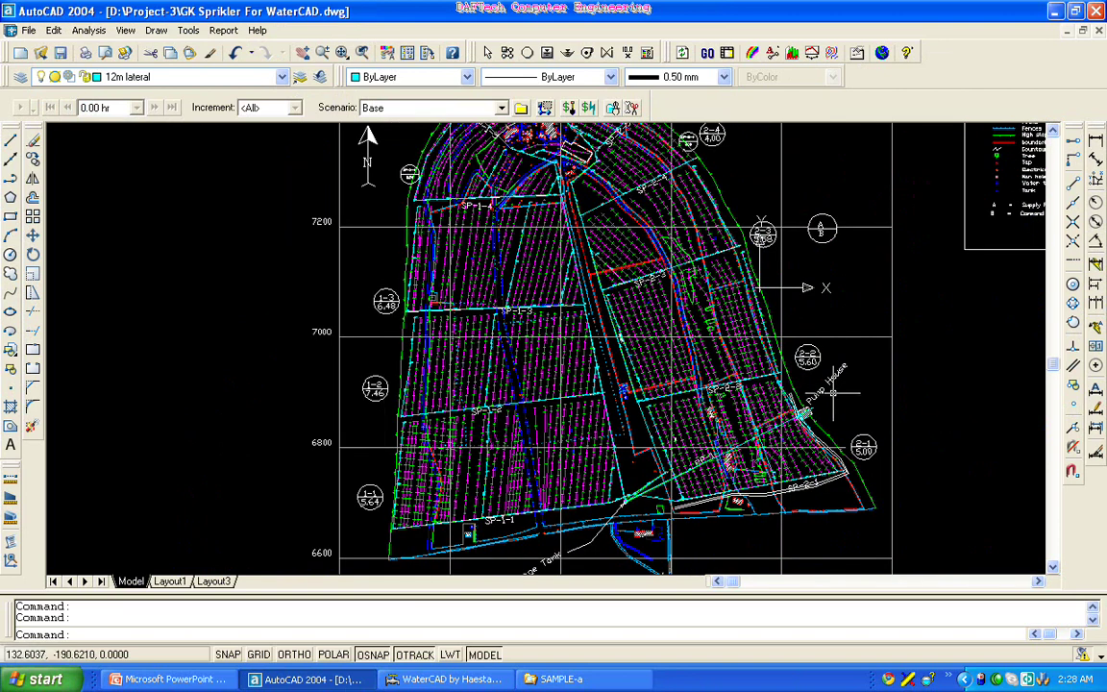
# - Zoom in on junction J-62 and check its 76.941 m H2O pressure and 2.00 l/s demand
pyautogui.scroll(5, 780, 377)
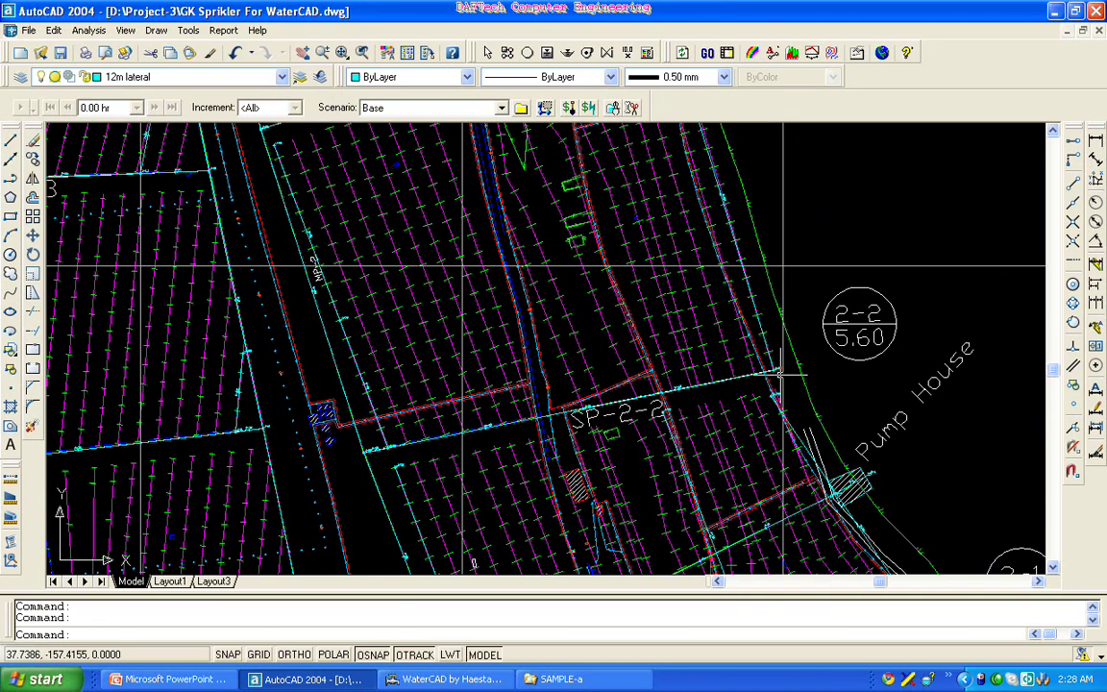
pyautogui.scroll(3, 780, 373)
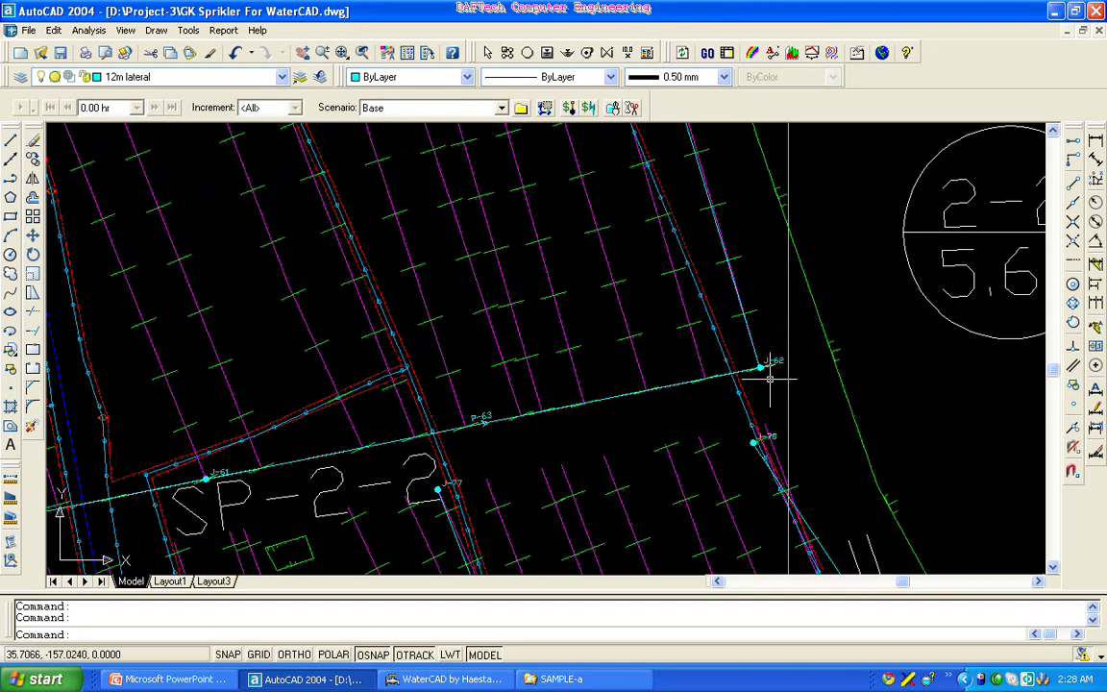
pyautogui.scroll(2, 766, 371)
pyautogui.scroll(4, 760, 371)
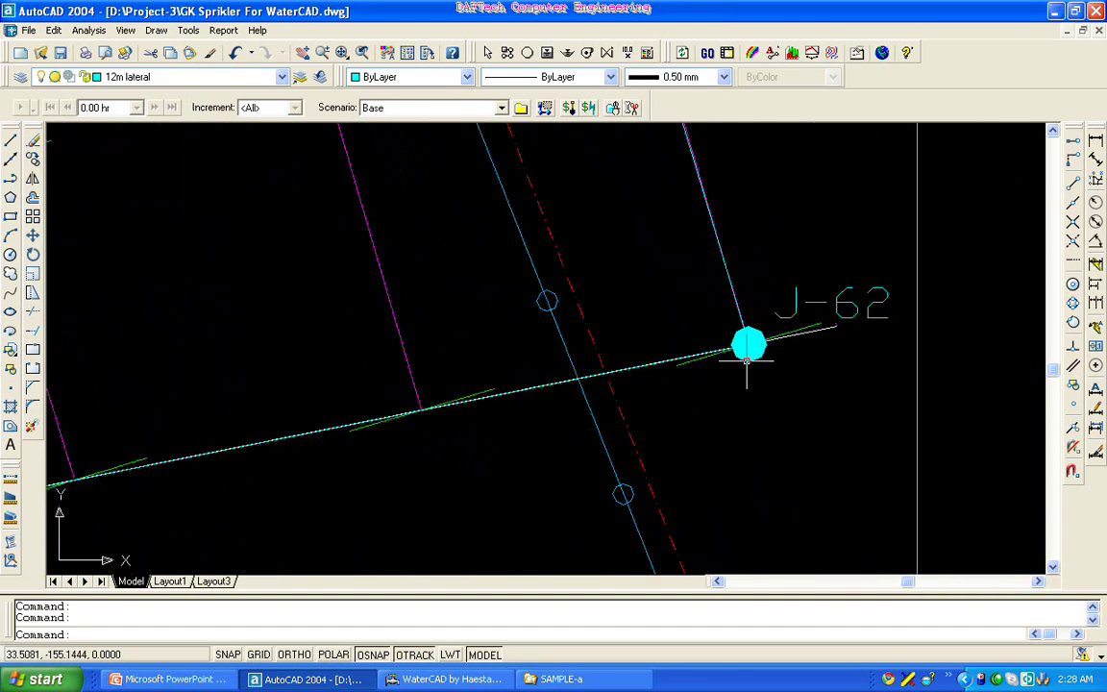
pyautogui.doubleClick(749, 370)
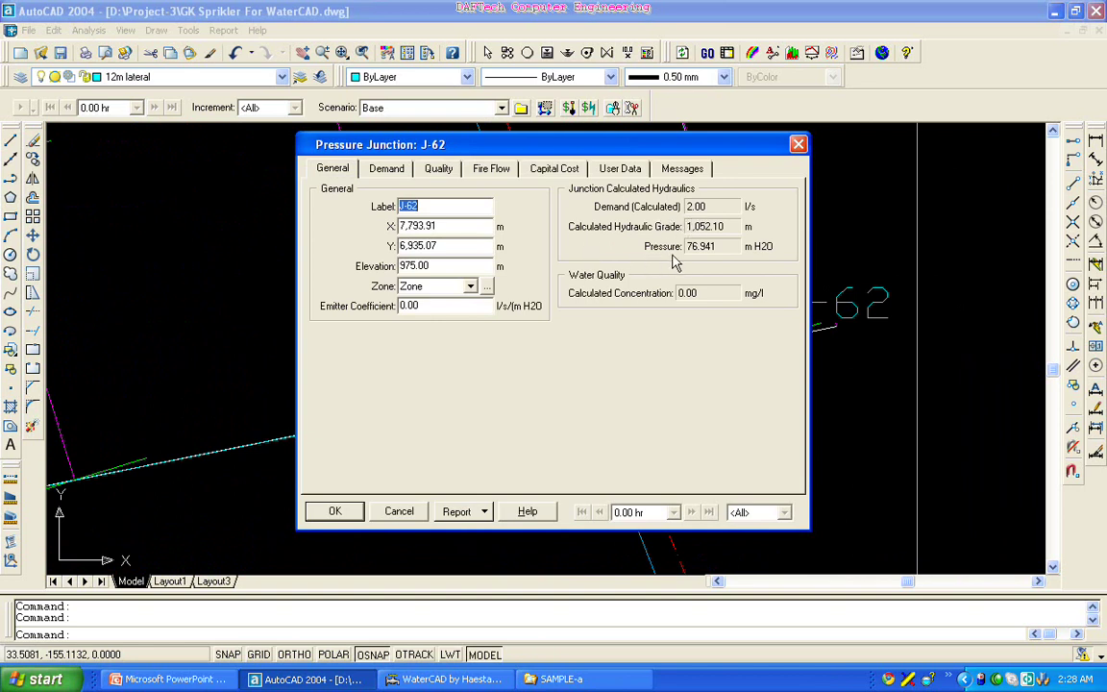
pyautogui.click(798, 145)
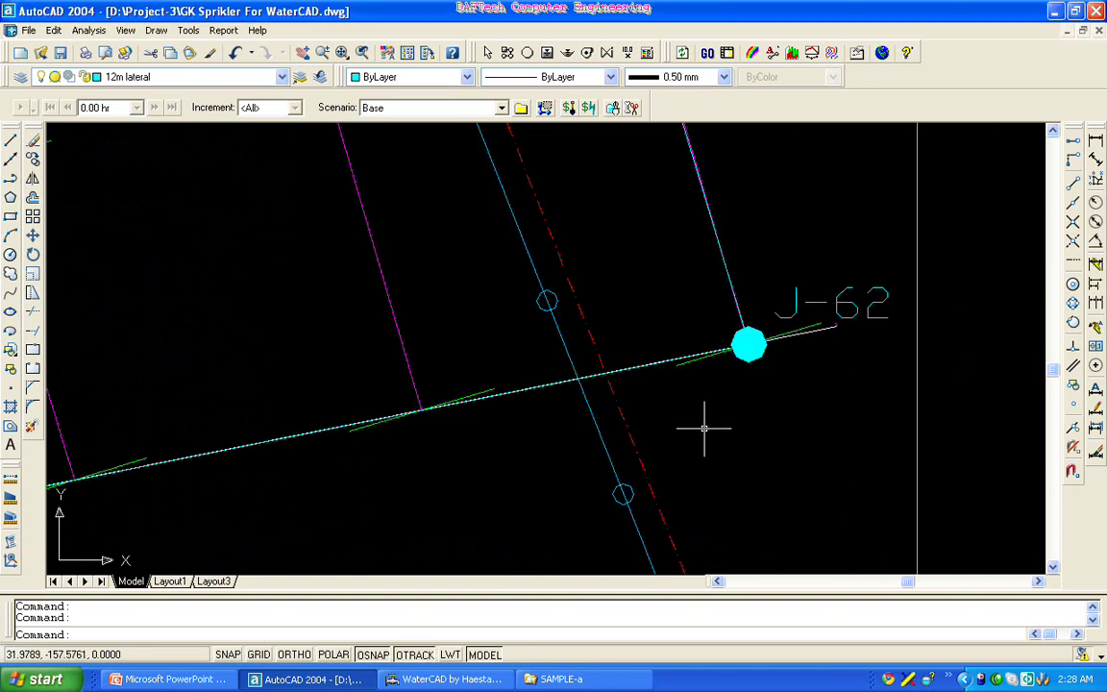
pyautogui.scroll(-3, 730, 423)
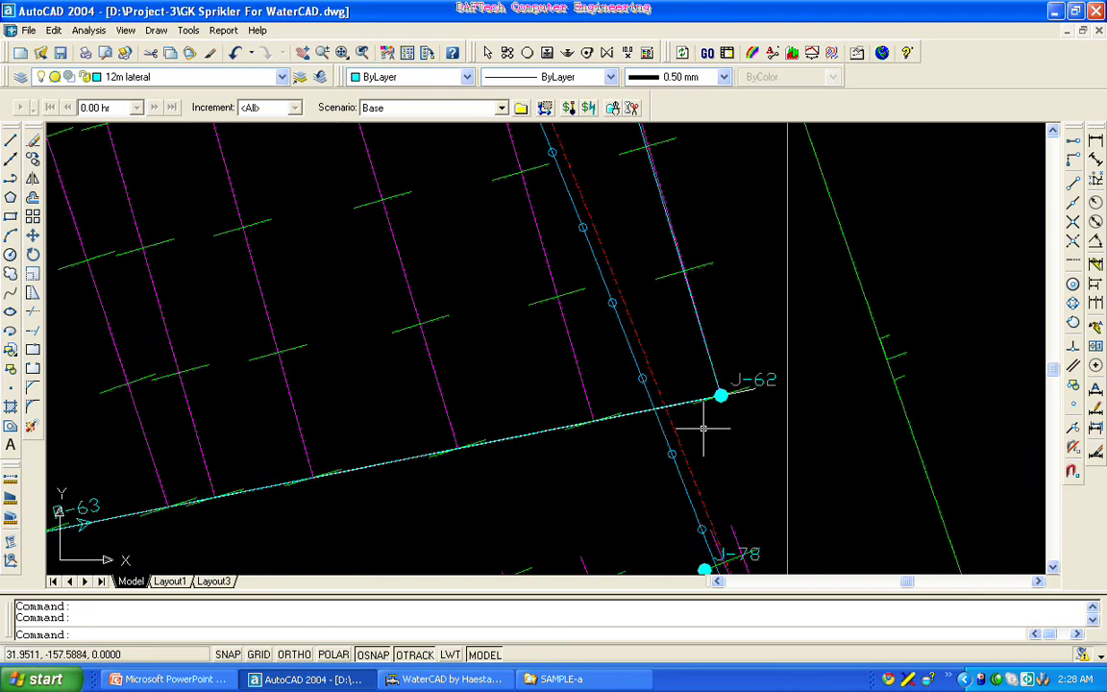
pyautogui.scroll(-2, 721, 403)
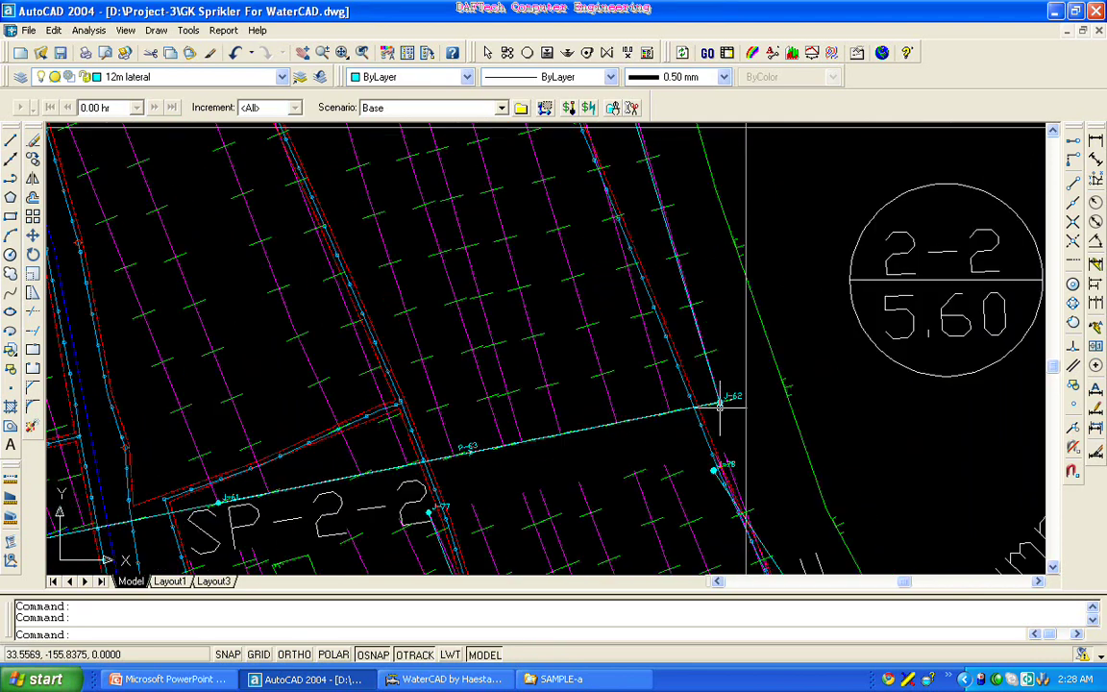
pyautogui.scroll(-4, 719, 408)
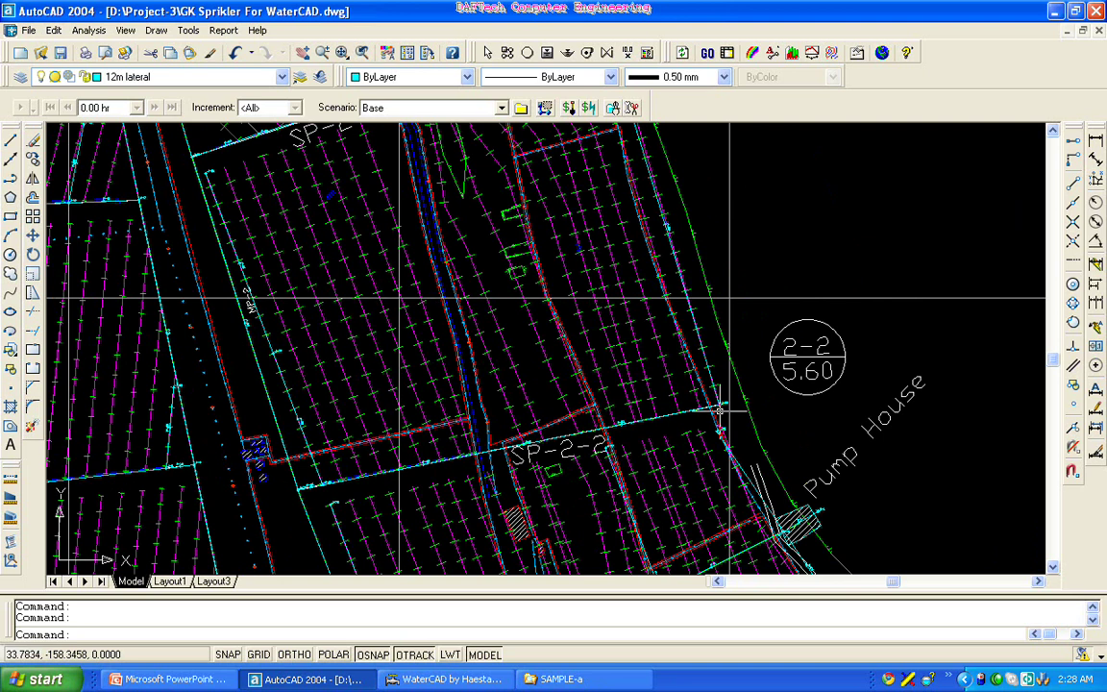
pyautogui.scroll(-3, 692, 403)
pyautogui.scroll(5, 694, 404)
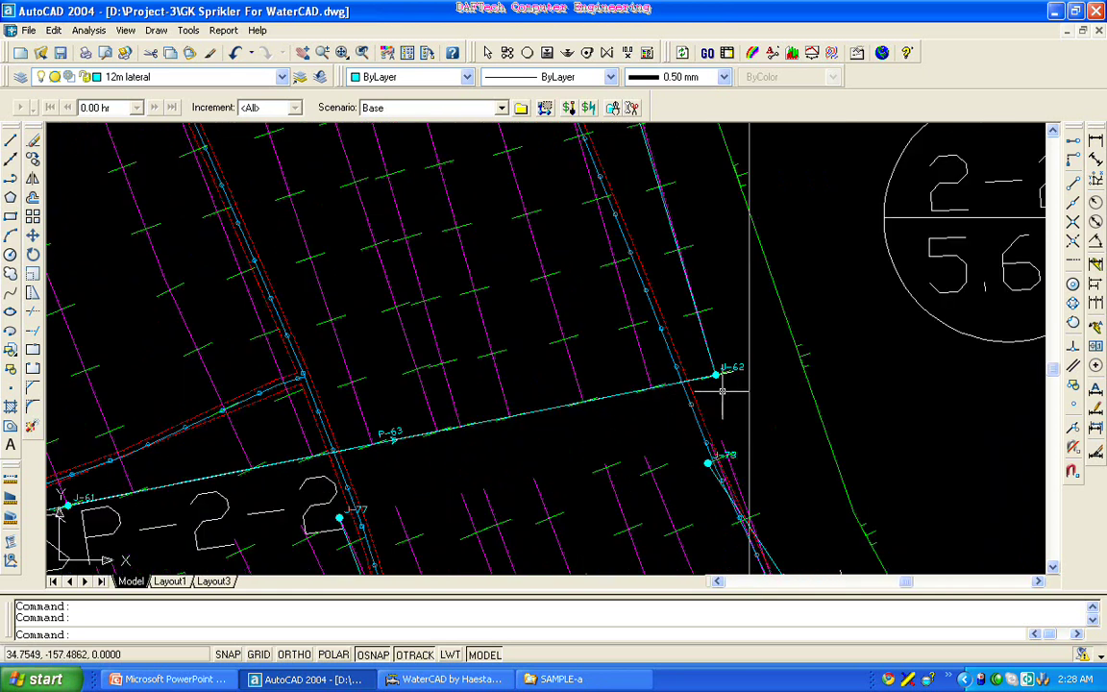
pyautogui.scroll(-3, 720, 388)
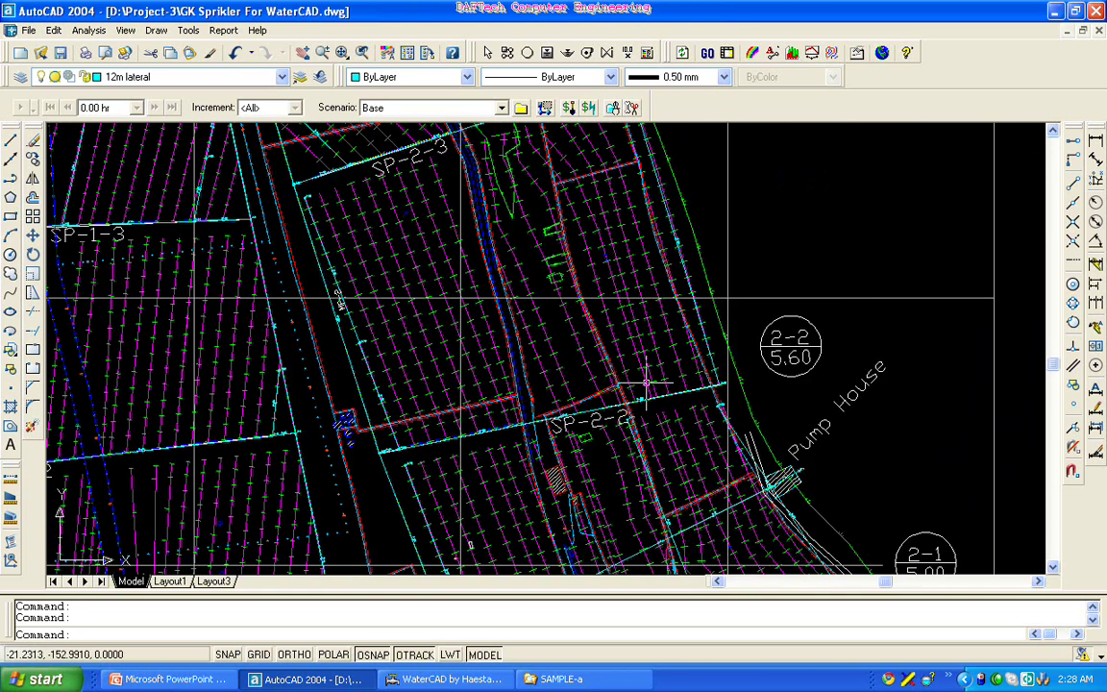
pyautogui.scroll(-3, 646, 388)
pyautogui.scroll(1, 596, 305)
pyautogui.scroll(2, 634, 263)
pyautogui.scroll(3, 635, 263)
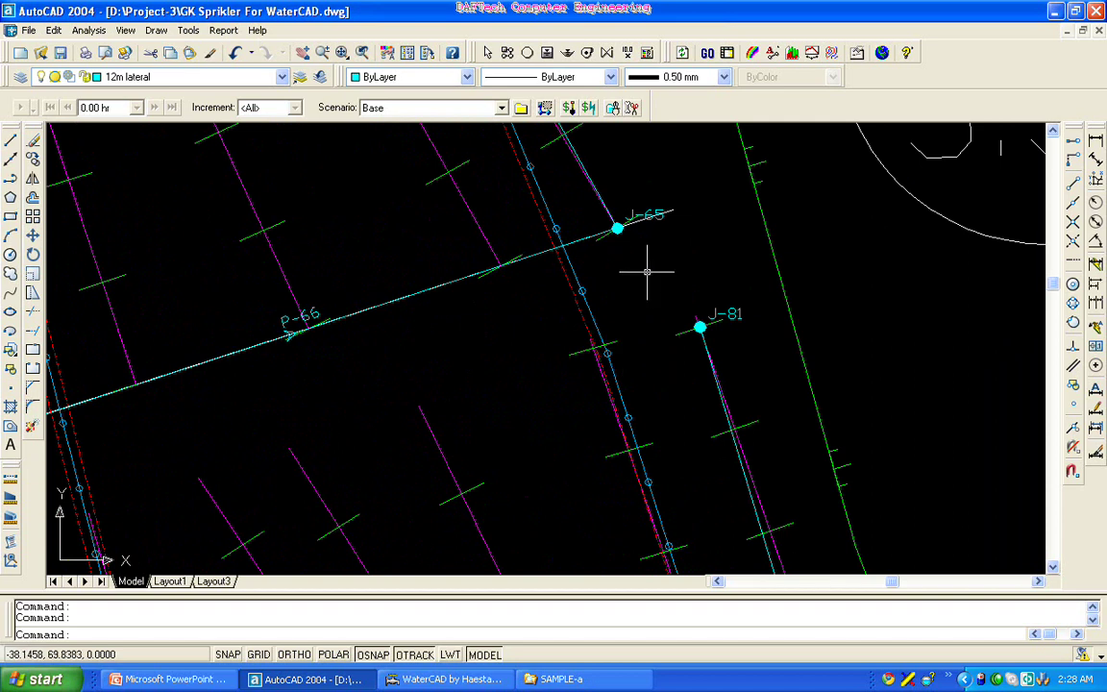
pyautogui.scroll(-5, 626, 352)
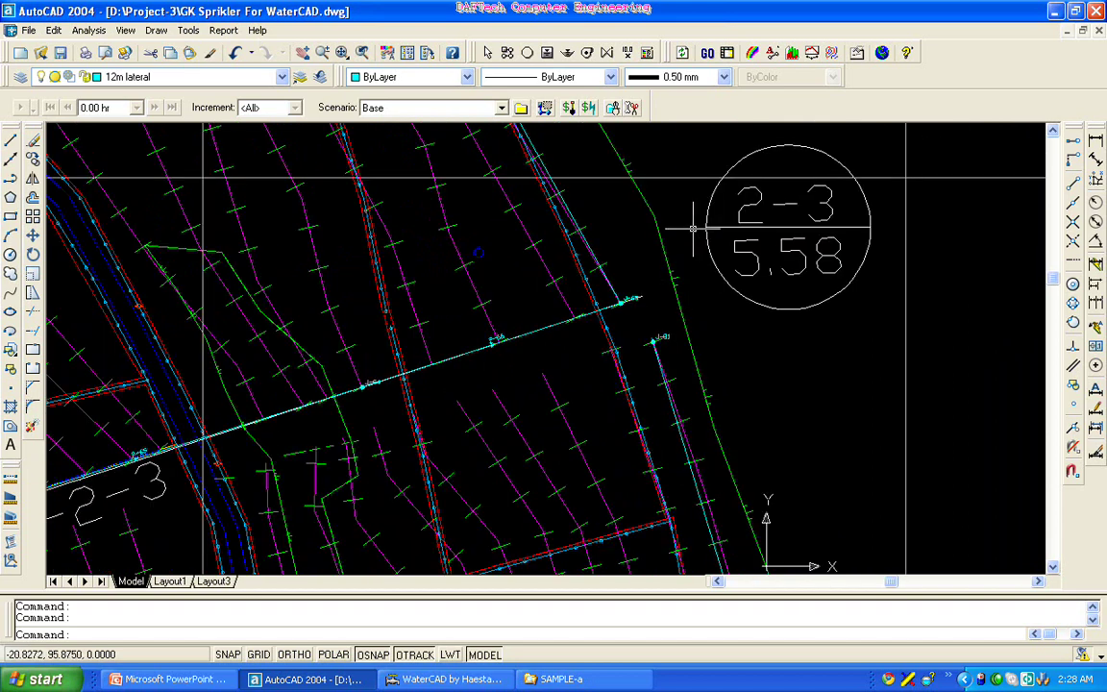
# - Open the Pipe Report table and scroll through the rows for all 89 pipes
pyautogui.click(727, 53)
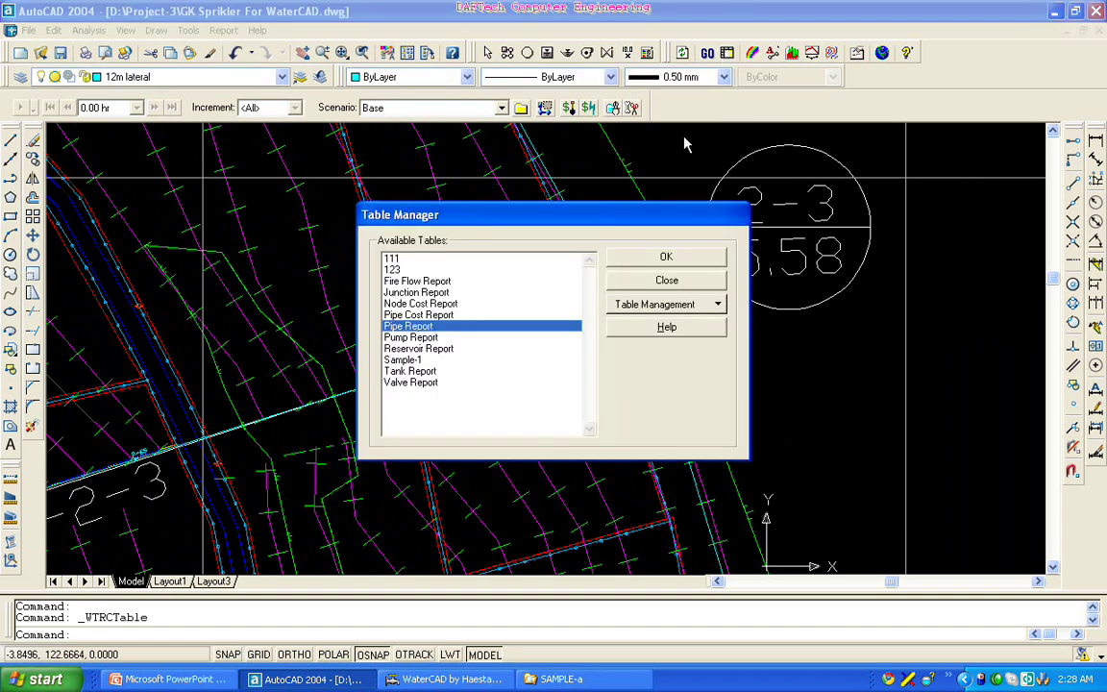
pyautogui.click(665, 259)
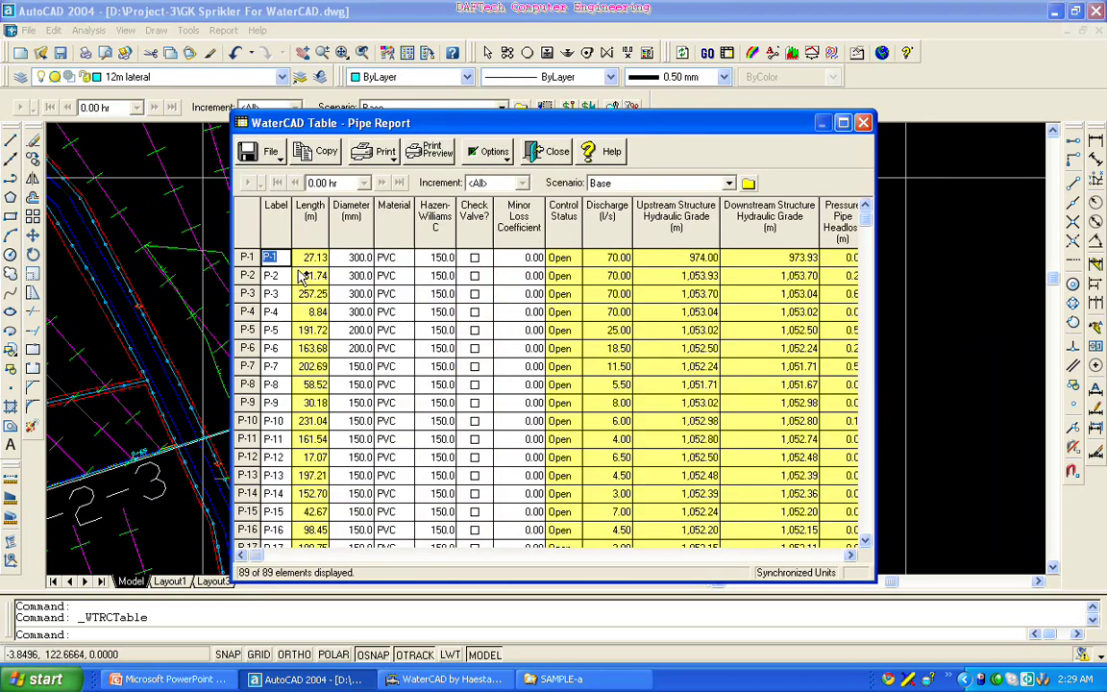
pyautogui.scroll(-7, 286, 276)
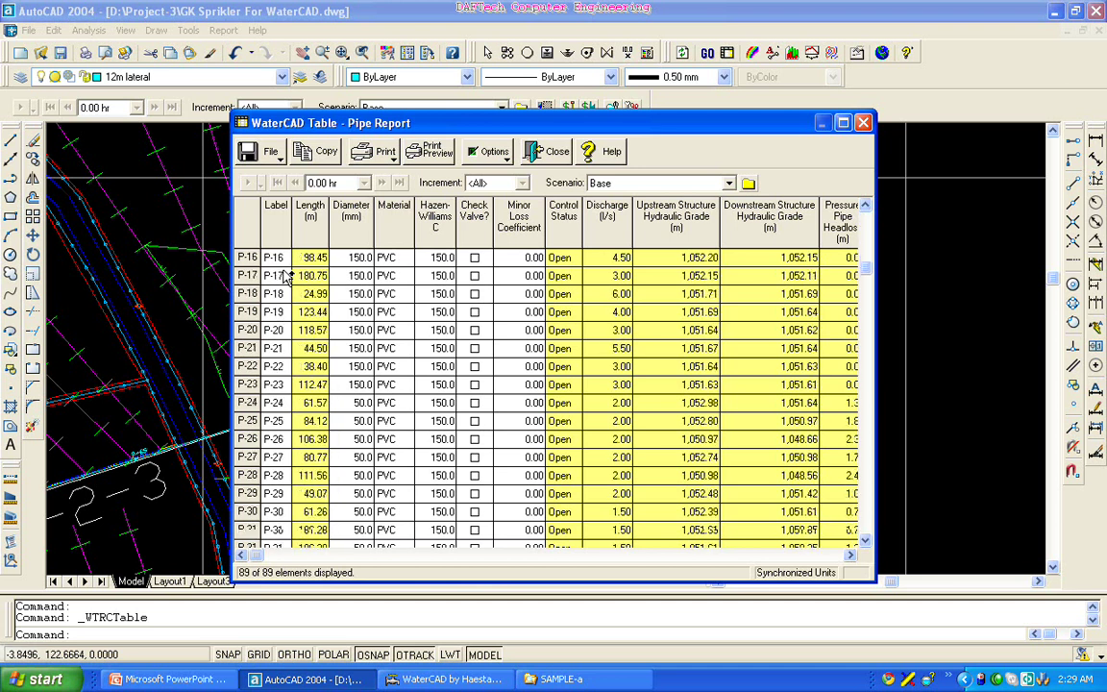
pyautogui.scroll(-11, 286, 276)
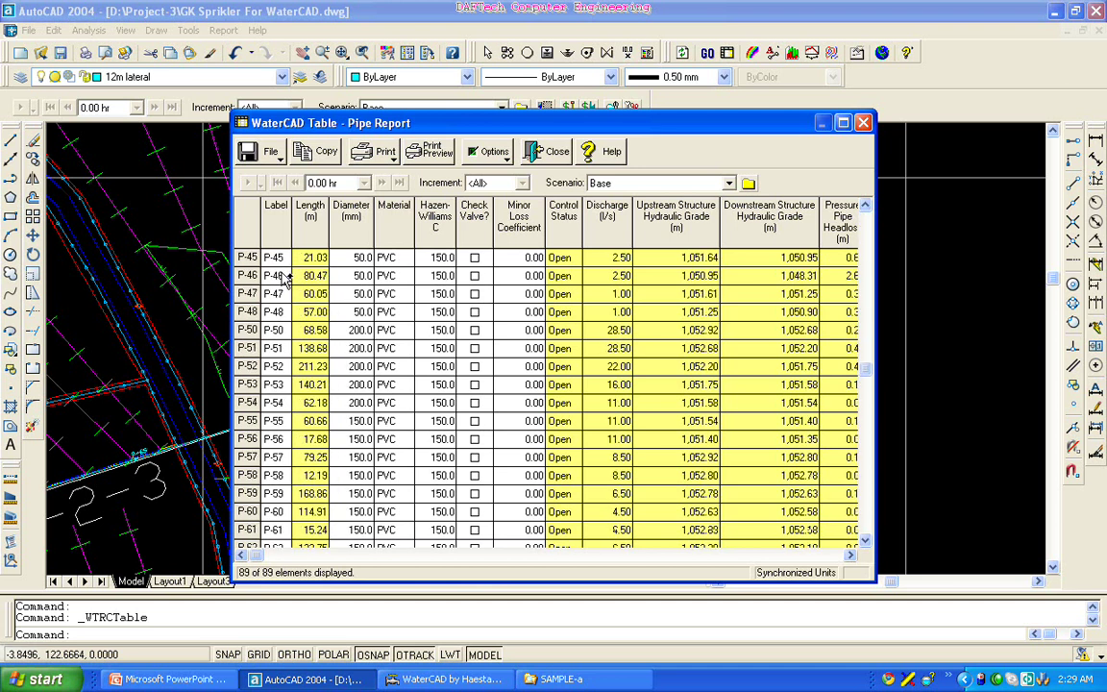
pyautogui.scroll(-9, 286, 276)
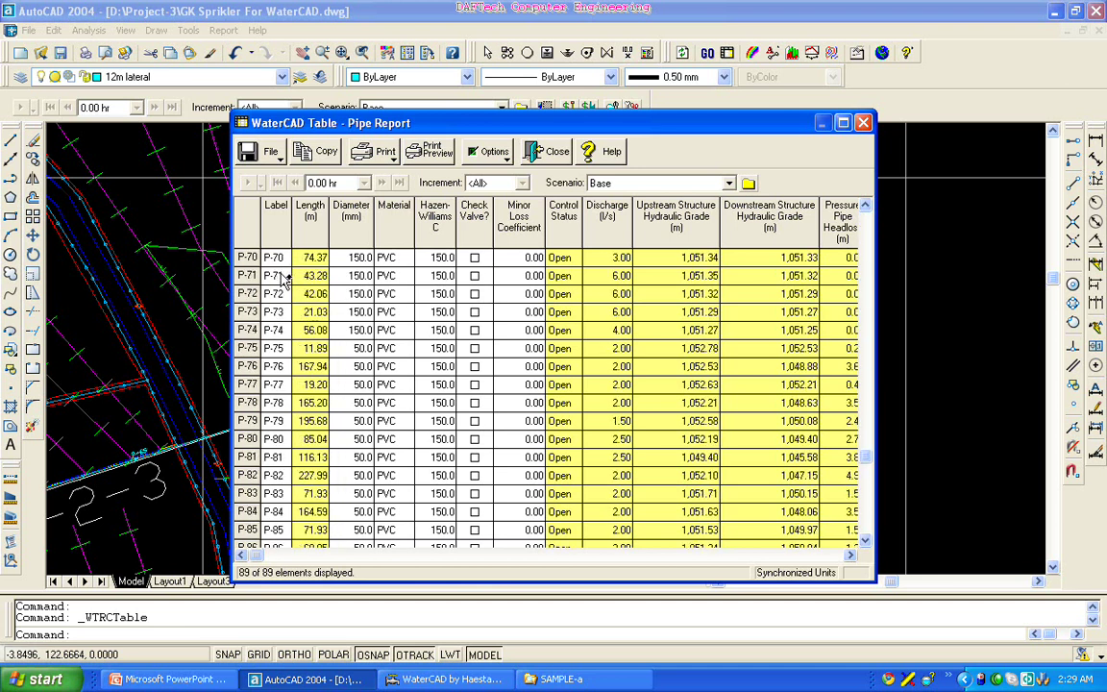
pyautogui.scroll(-2, 285, 276)
pyautogui.scroll(8, 286, 275)
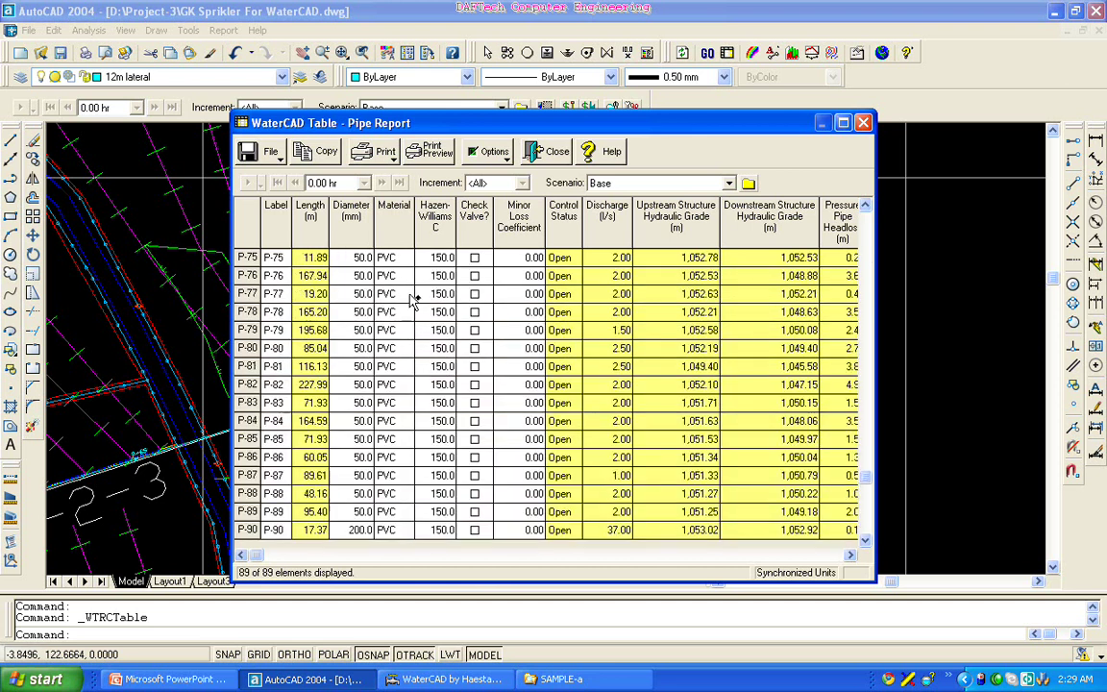
pyautogui.scroll(10, 447, 308)
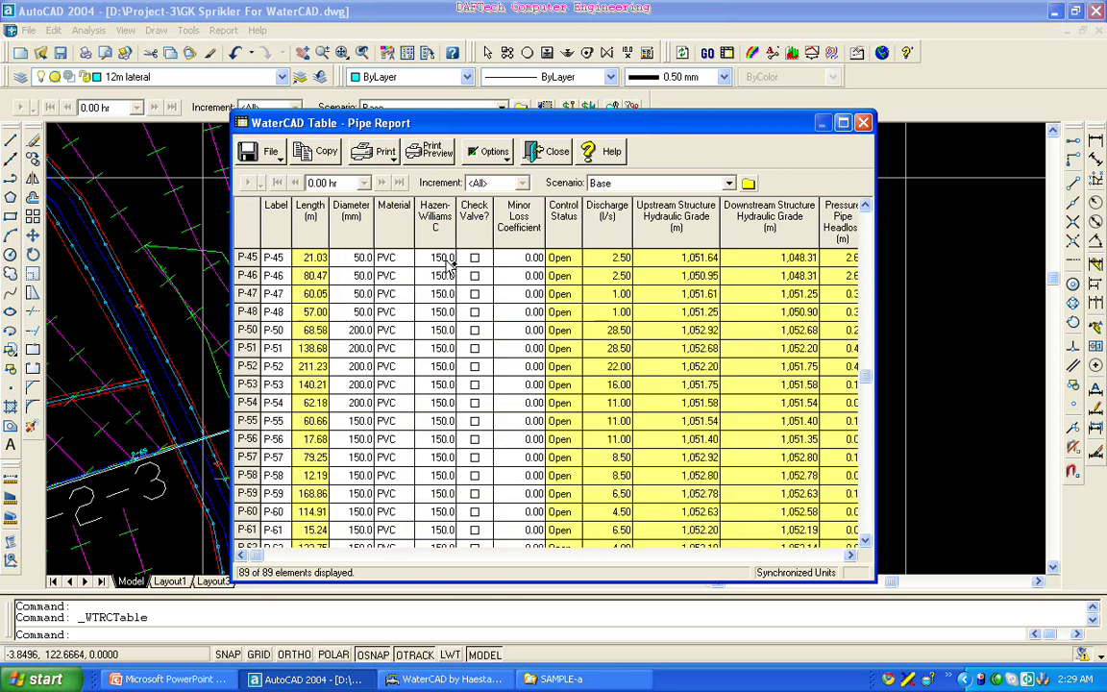
pyautogui.scroll(10, 456, 264)
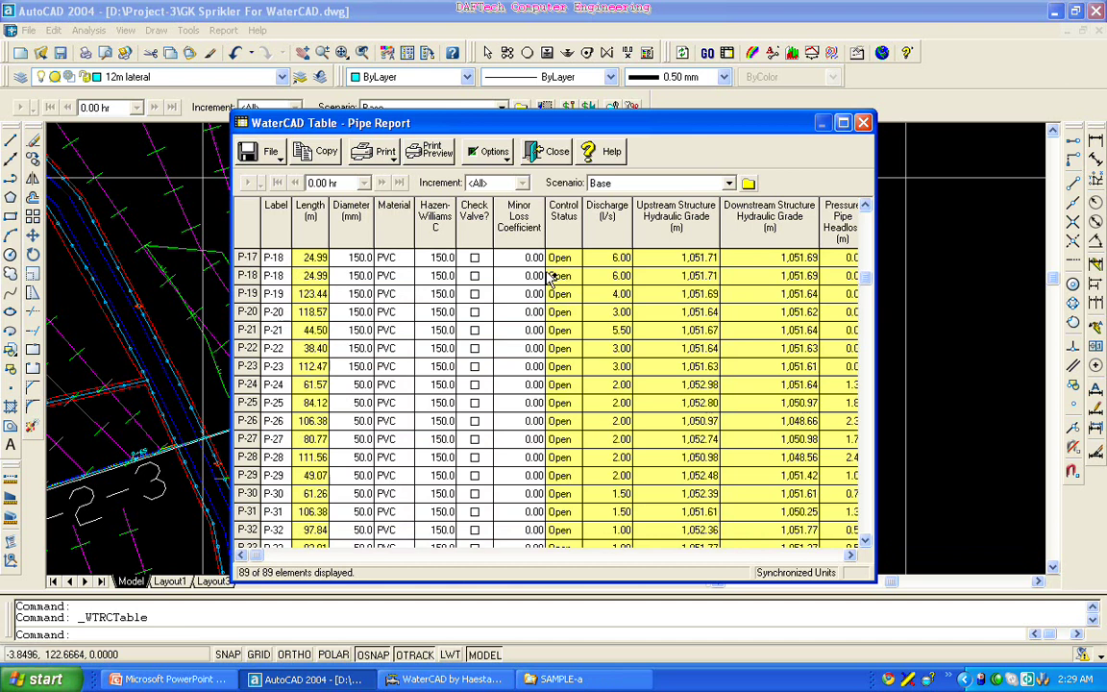
pyautogui.scroll(3, 551, 277)
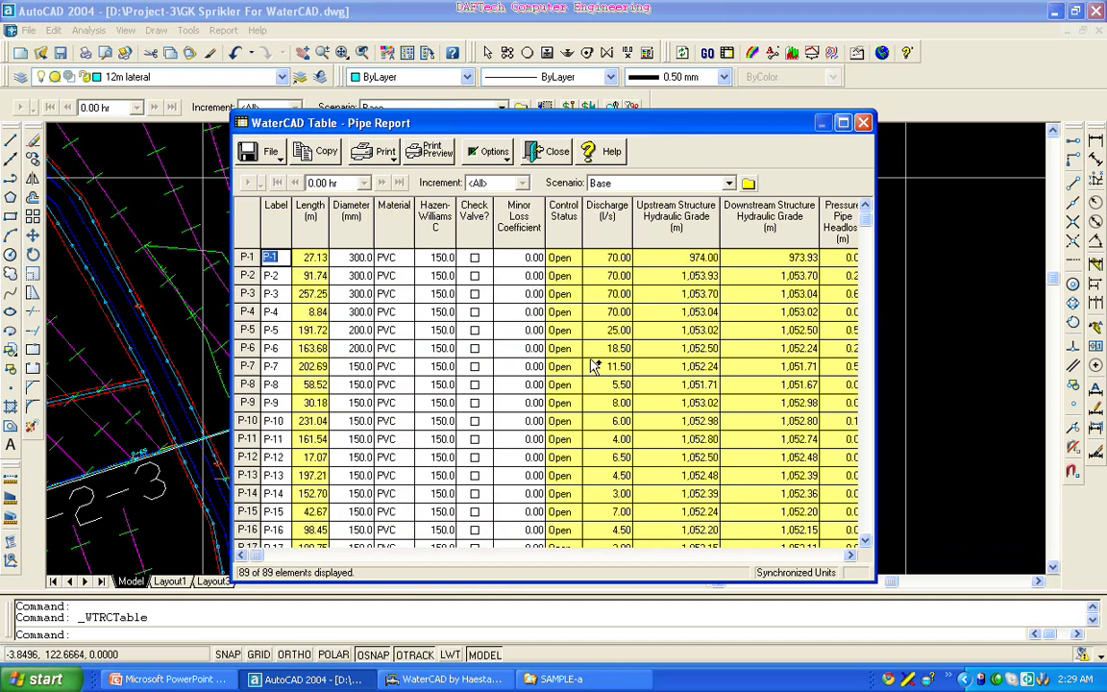
pyautogui.scroll(-1, 632, 331)
pyautogui.scroll(-3, 663, 317)
pyautogui.scroll(4, 688, 297)
# - Check the headloss and Minor Loss Coefficient columns, then close the WaterCAD Table window
pyautogui.click(834, 555)
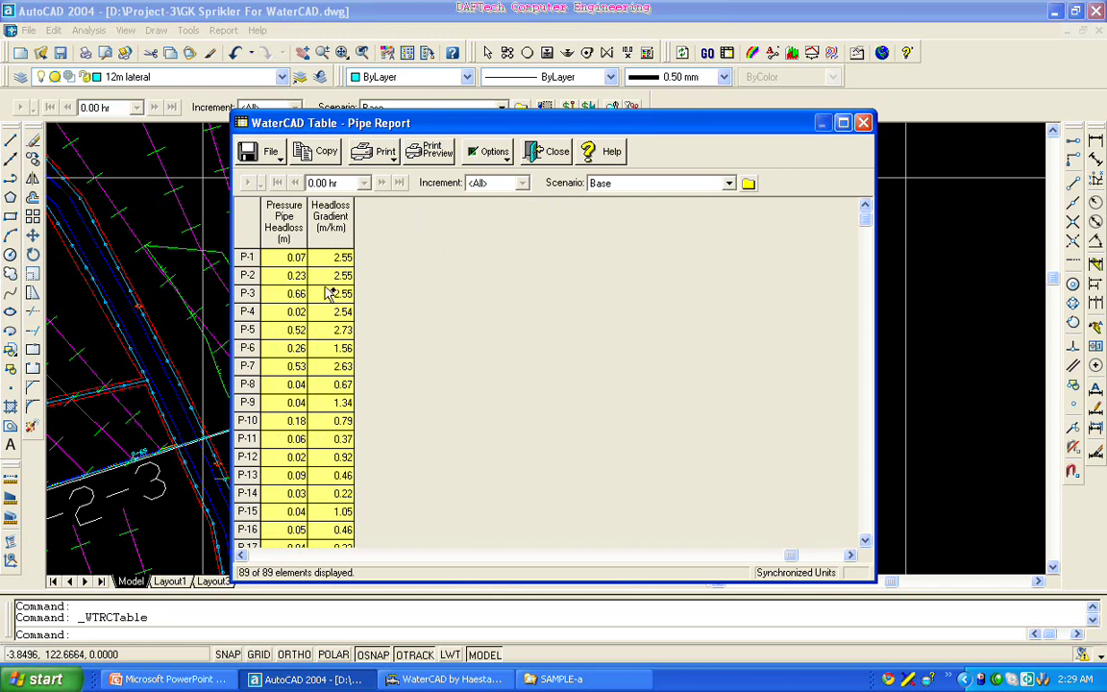
pyautogui.click(242, 556)
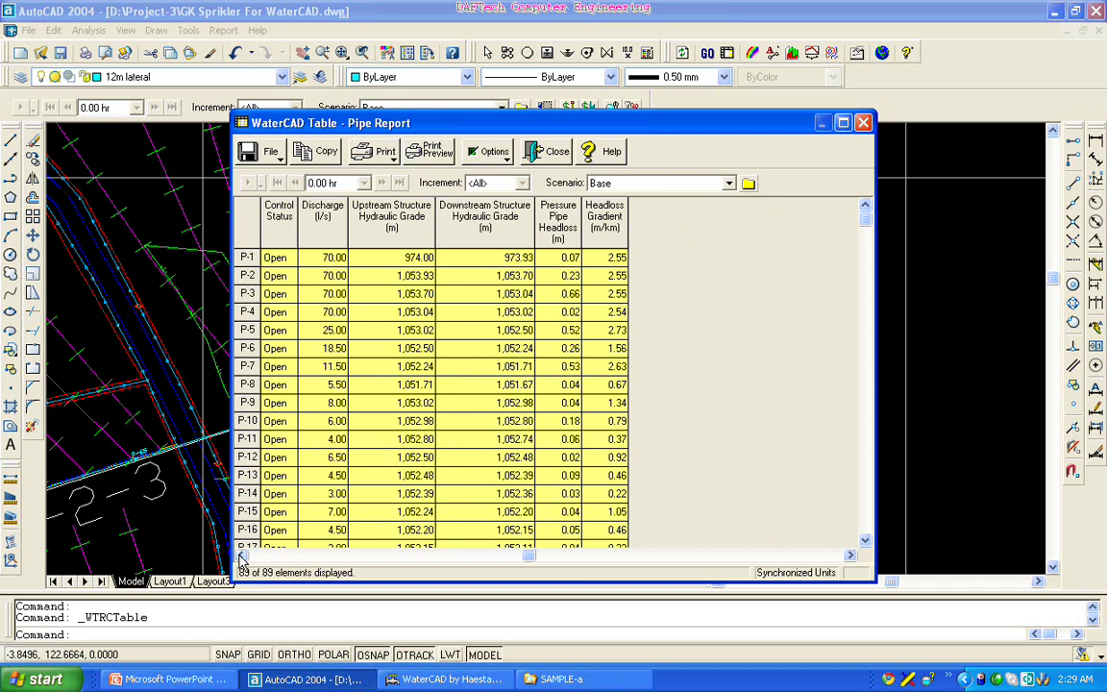
pyautogui.click(242, 556)
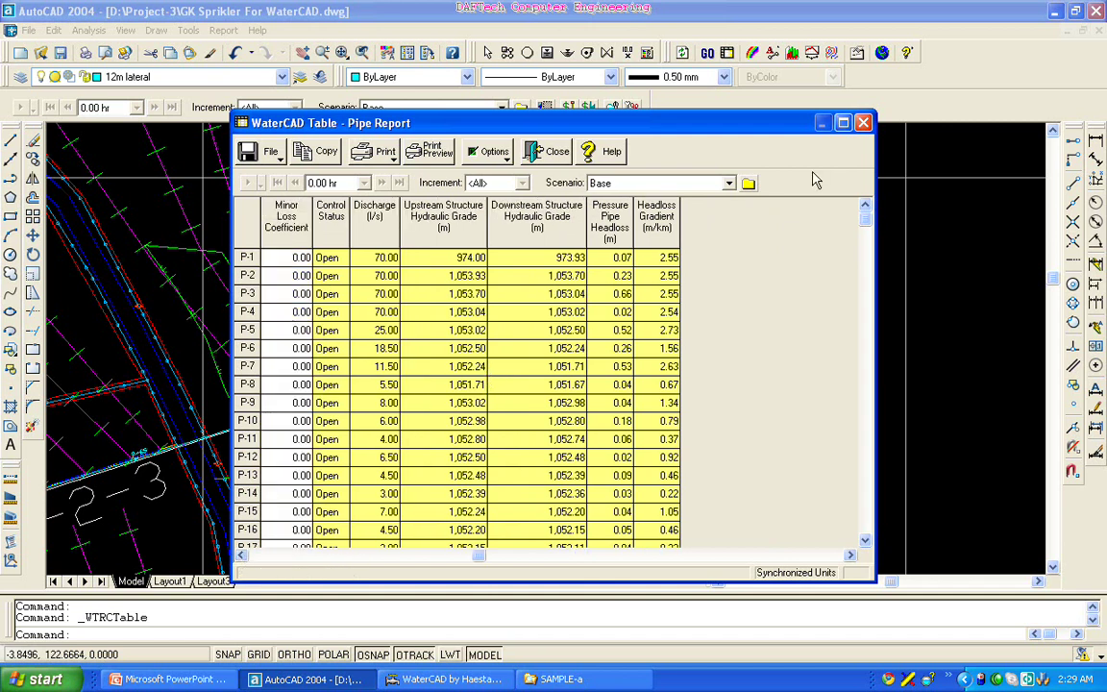
pyautogui.click(864, 124)
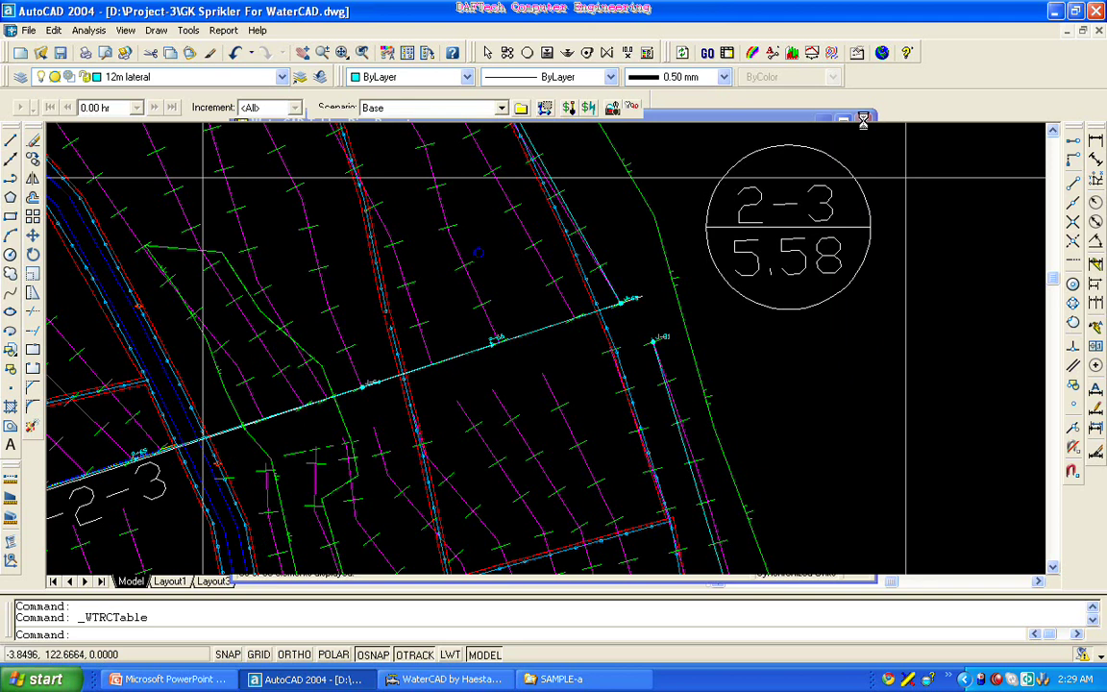
pyautogui.click(727, 53)
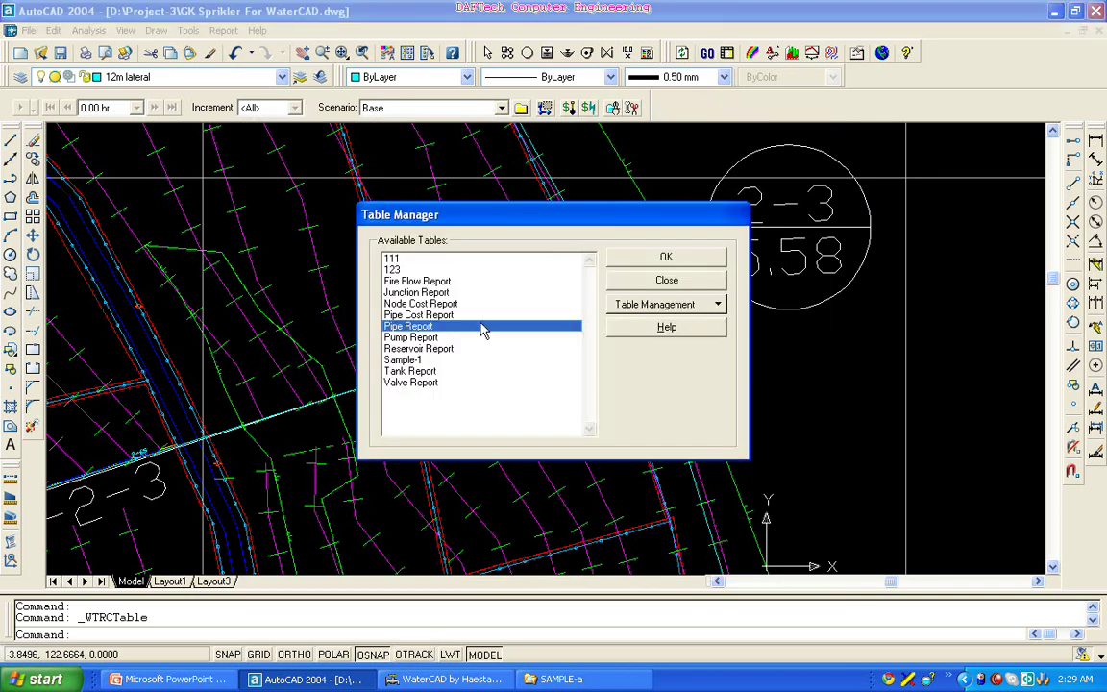
pyautogui.doubleClick(443, 292)
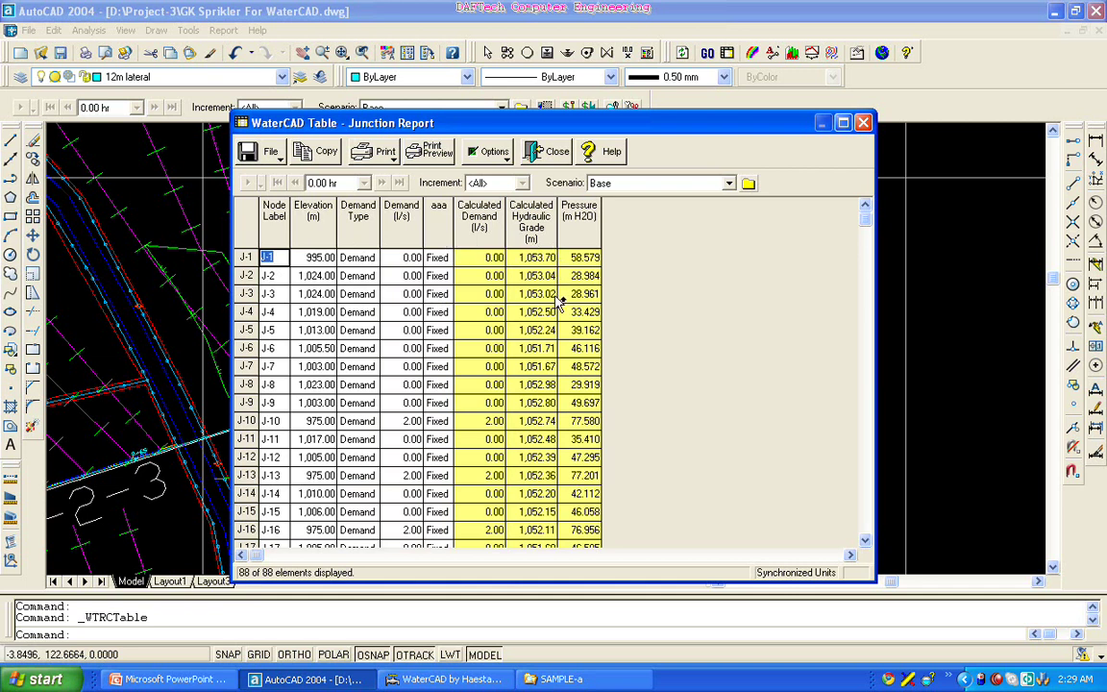
pyautogui.scroll(-3, 571, 312)
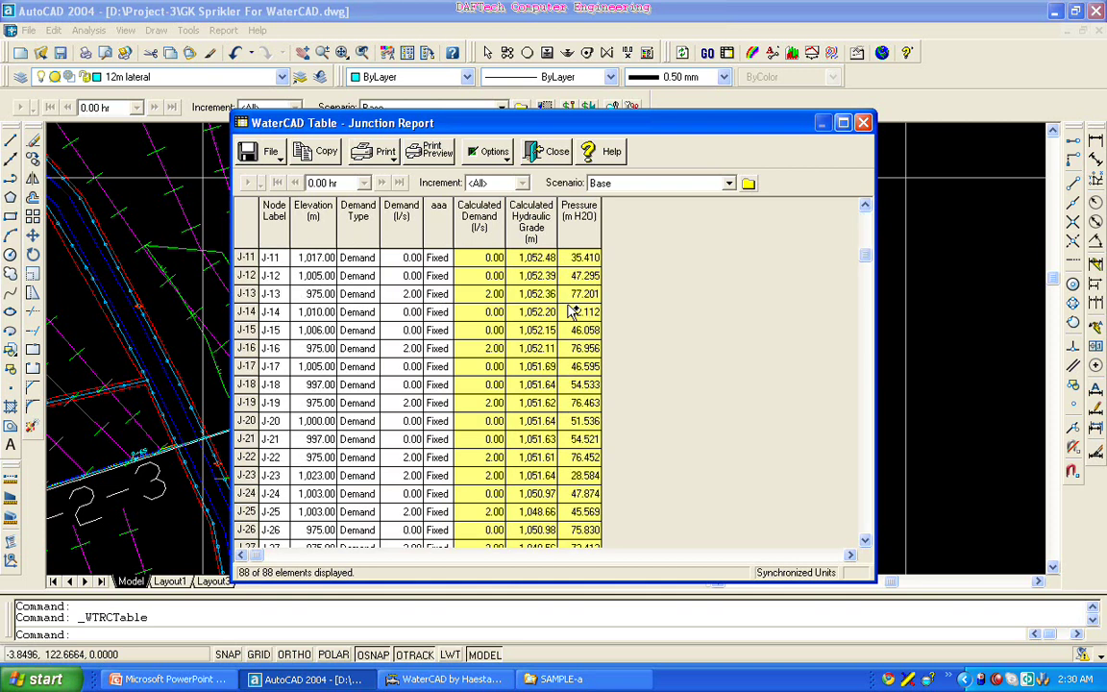
pyautogui.scroll(-2, 572, 312)
pyautogui.scroll(-7, 572, 312)
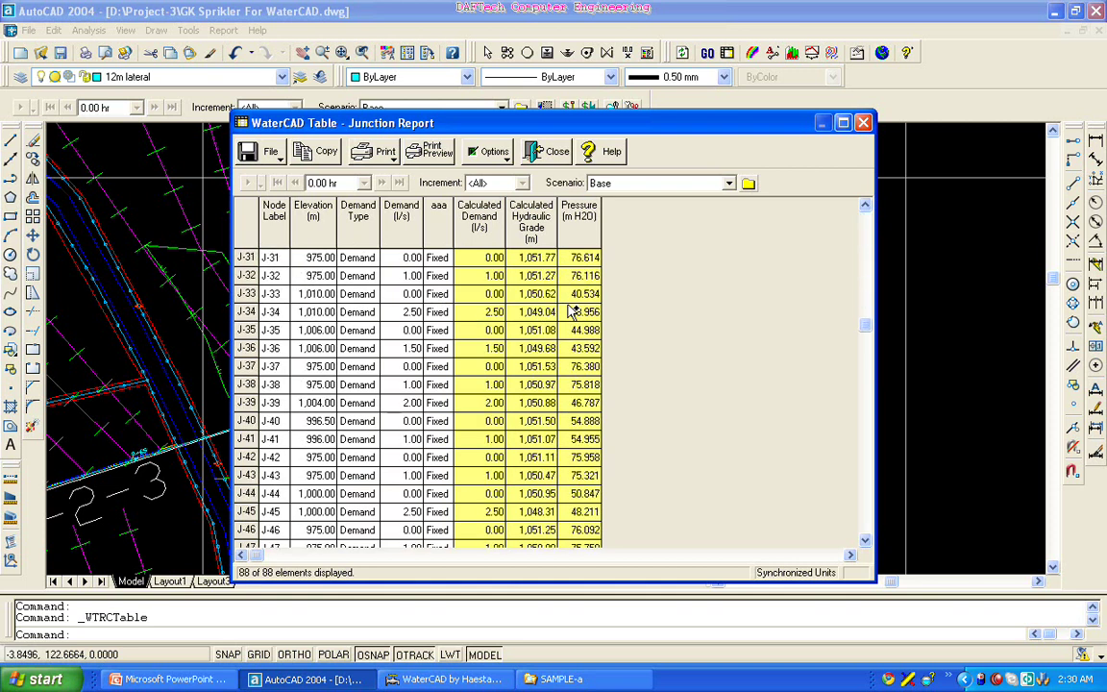
pyautogui.scroll(-5, 572, 312)
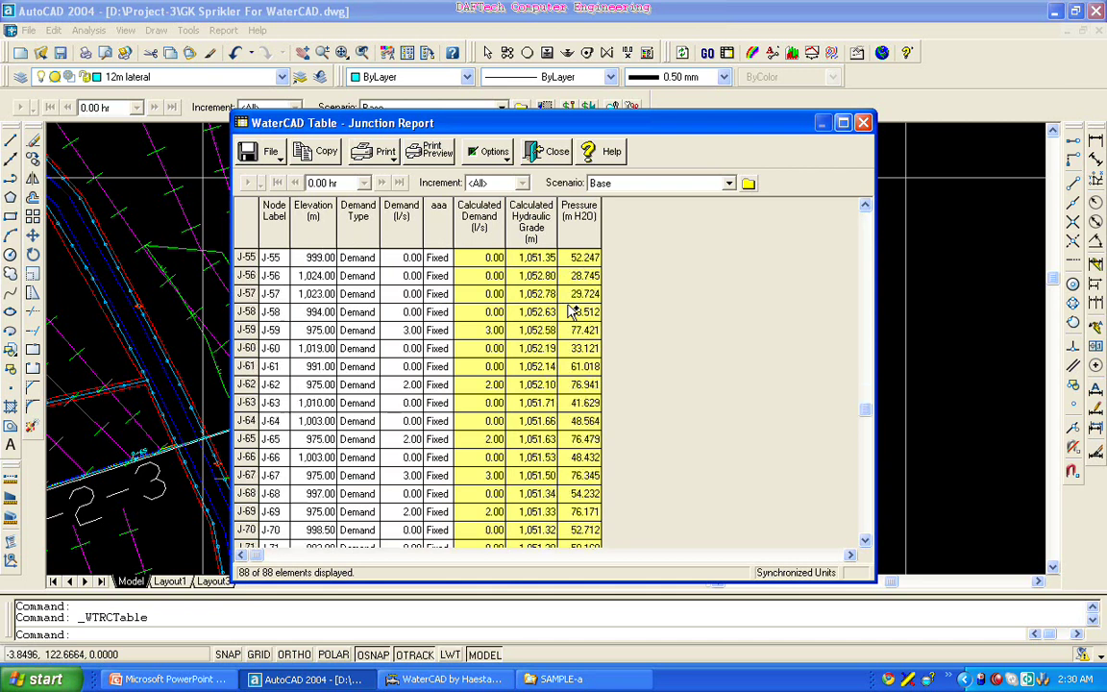
pyautogui.scroll(-8, 571, 312)
pyautogui.scroll(12, 572, 312)
pyautogui.scroll(4, 571, 312)
pyautogui.scroll(6, 571, 312)
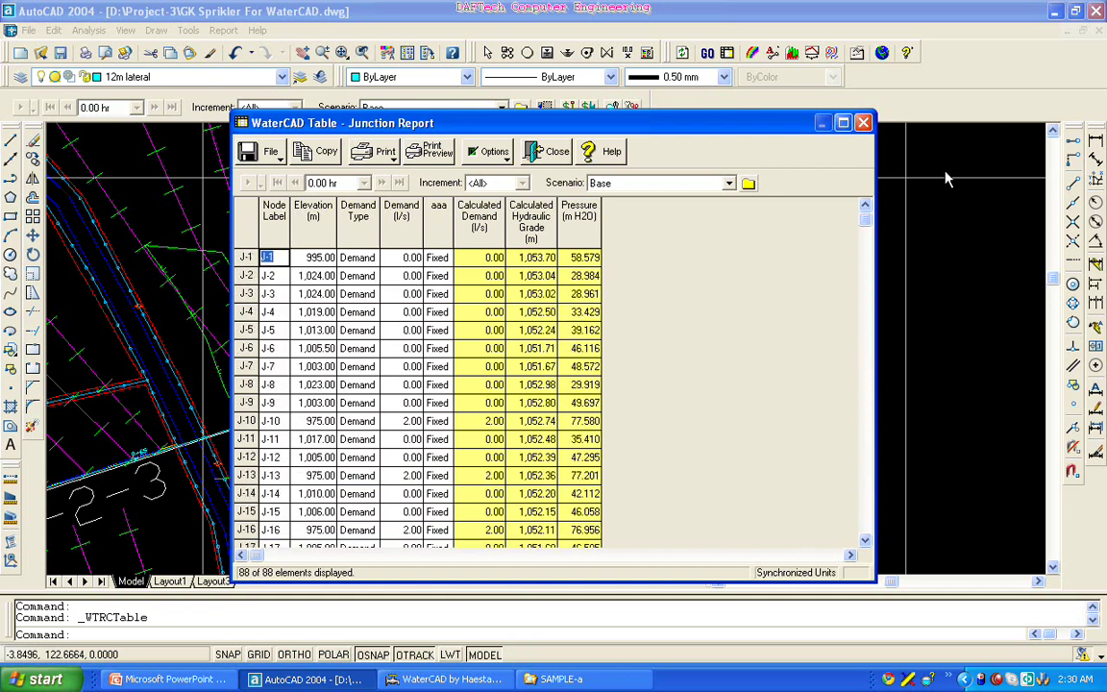
pyautogui.click(864, 122)
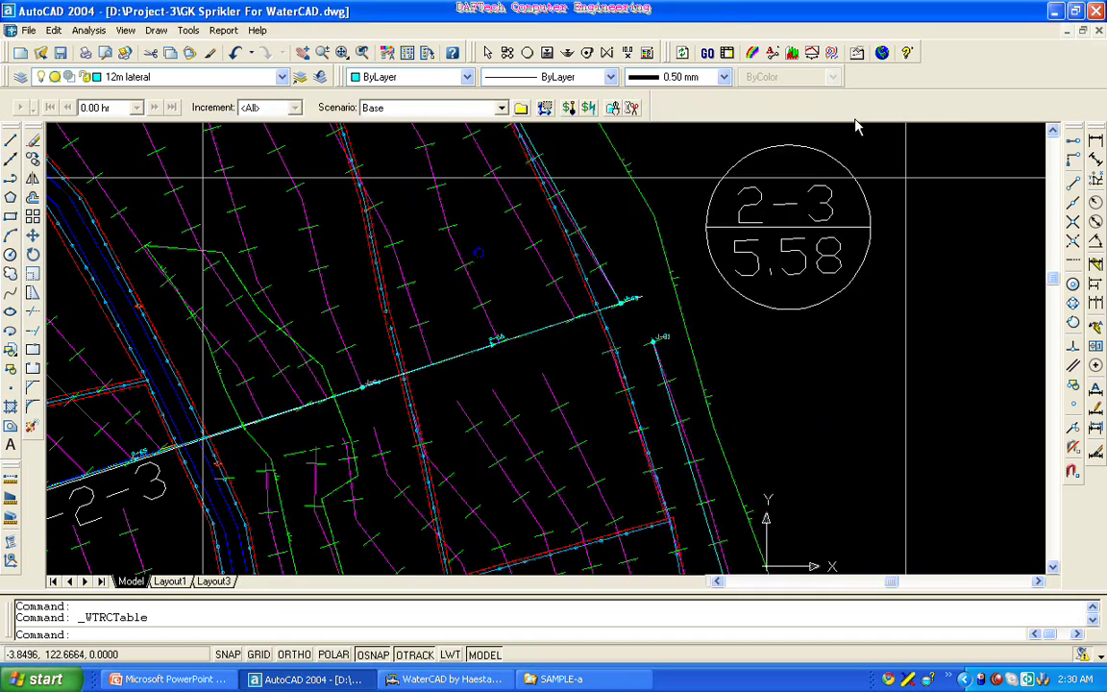
# - Zoom out and pan so the full sprinkler layout (blocks SP-1-1 to SP-2-4) and legend fit
pyautogui.scroll(-5, 858, 126)
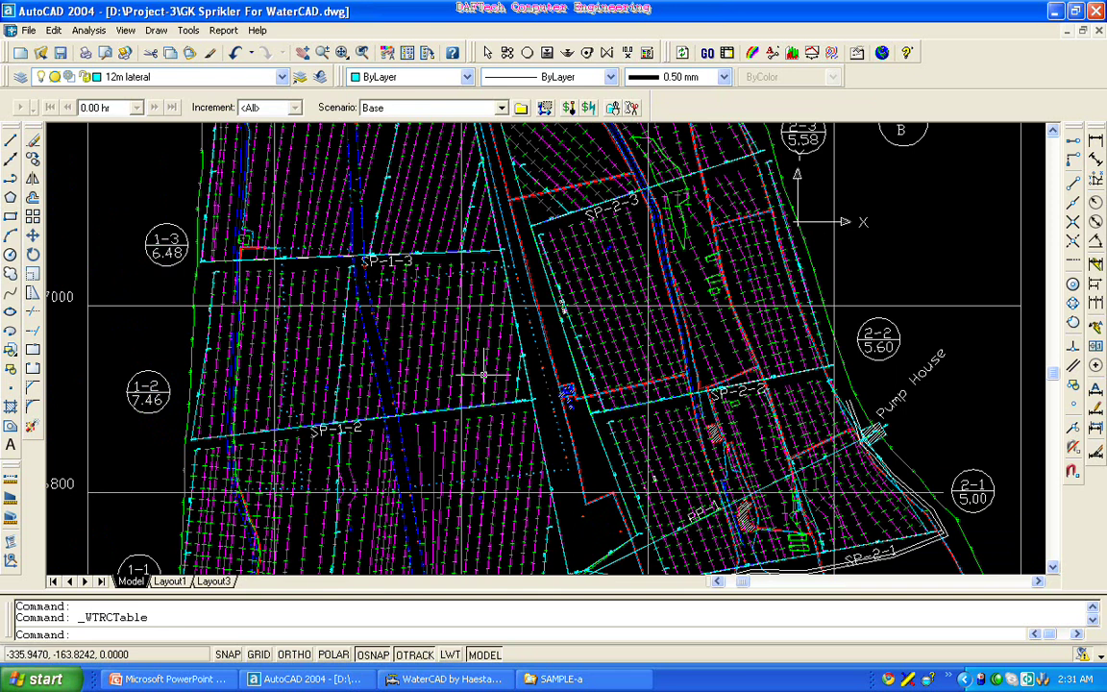
pyautogui.scroll(-4, 454, 306)
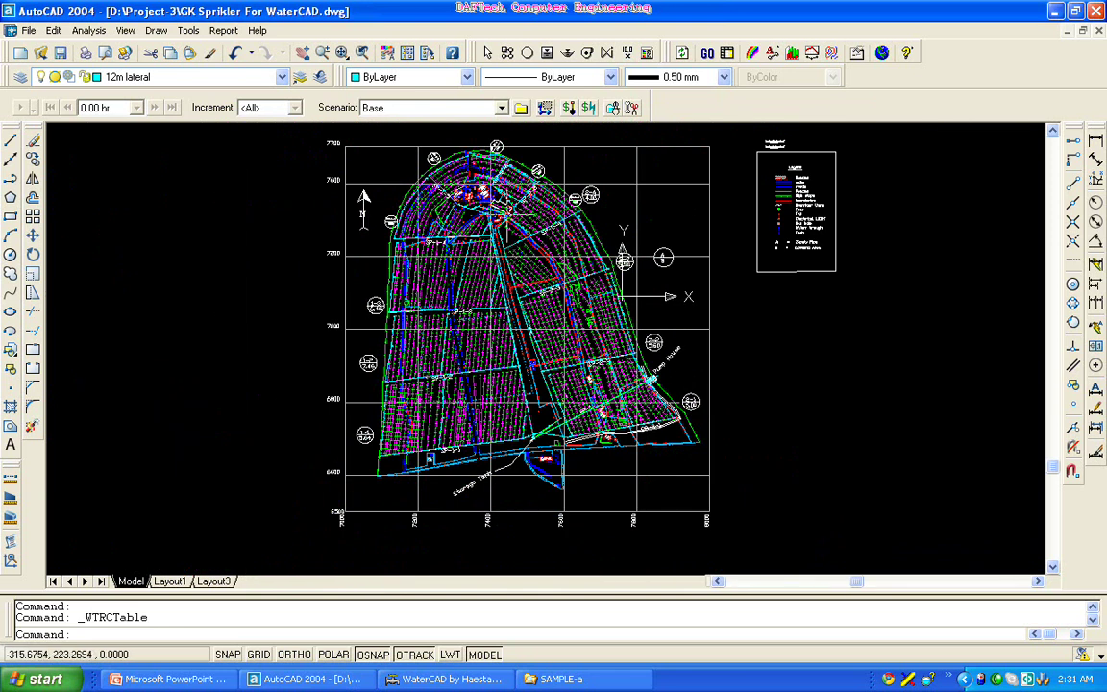
pyautogui.click(304, 54)
pyautogui.moveTo(323, 182); pyautogui.dragTo(316, 233)
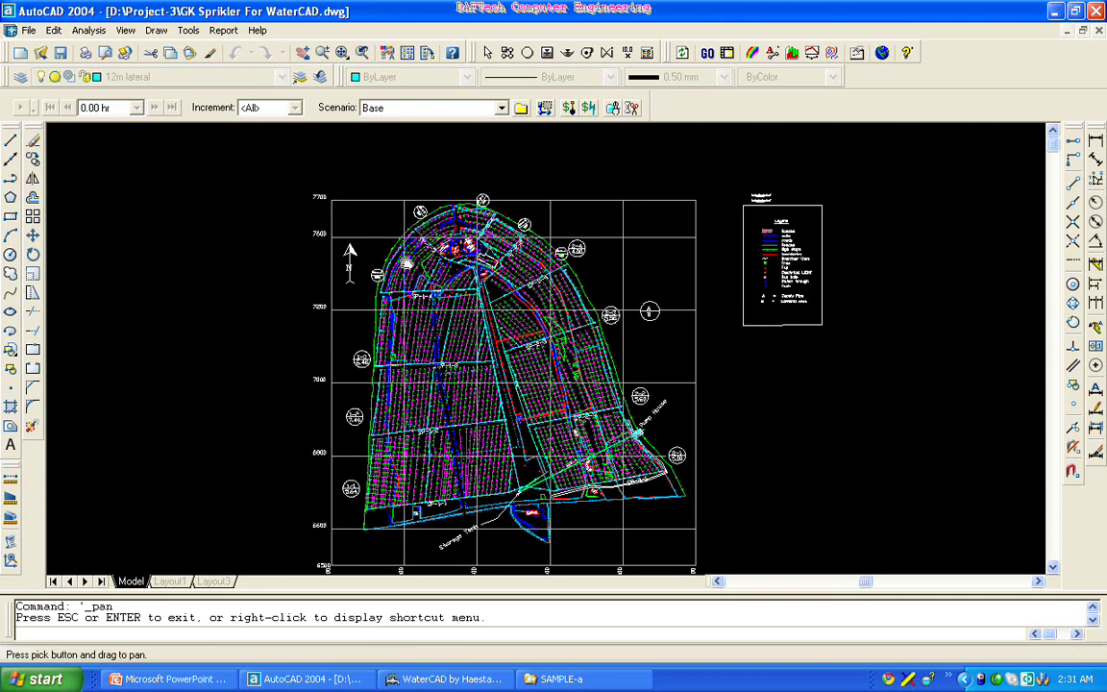
pyautogui.scroll(3, 453, 326)
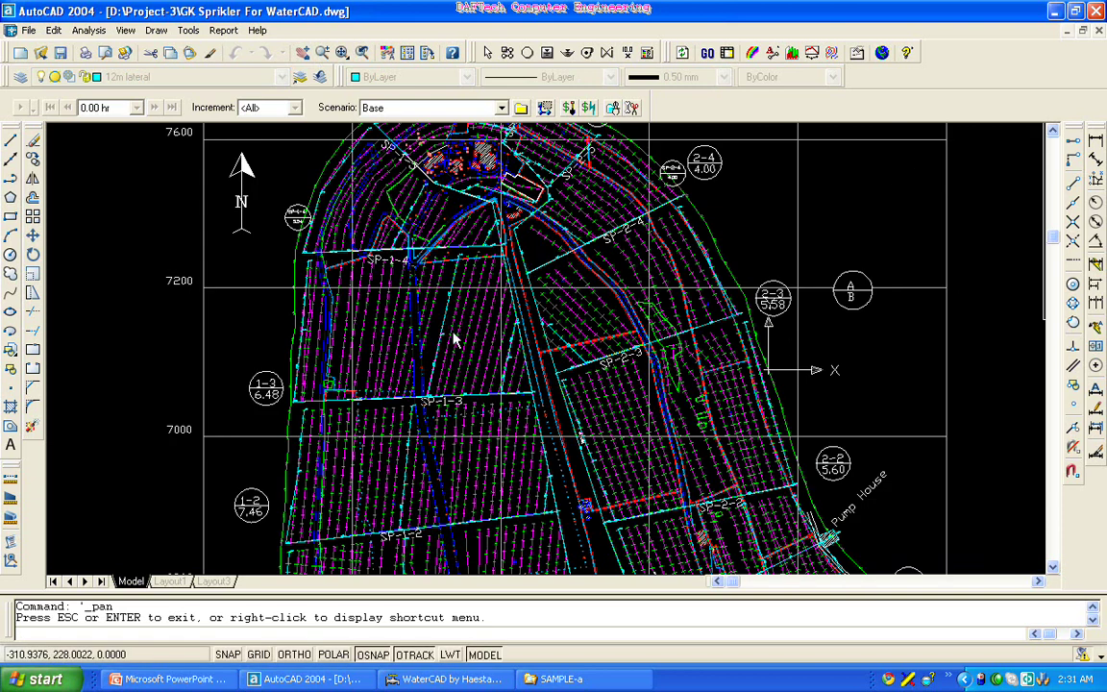
pyautogui.rightClick(458, 338)
pyautogui.click(476, 342)
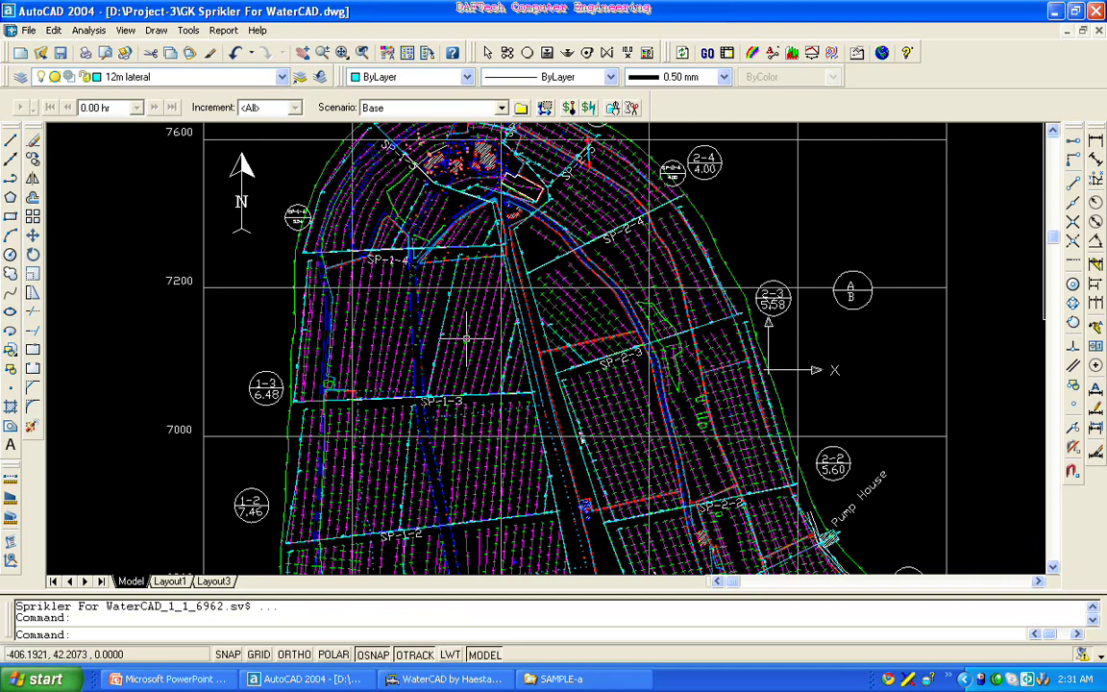
pyautogui.scroll(4, 413, 271)
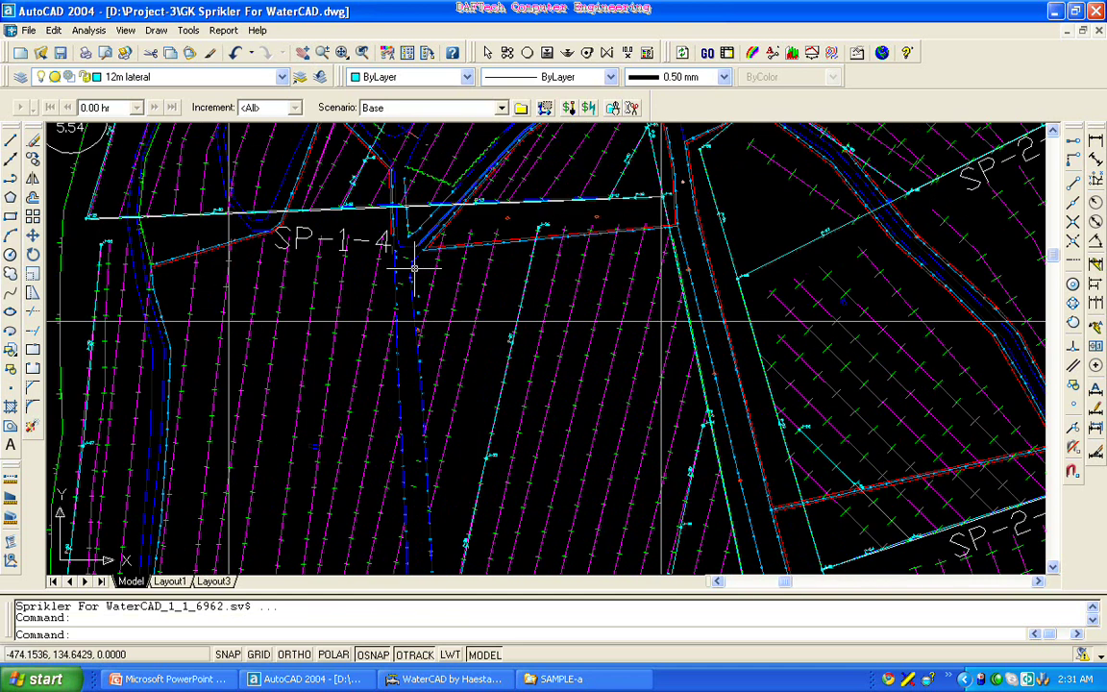
pyautogui.scroll(-4, 413, 271)
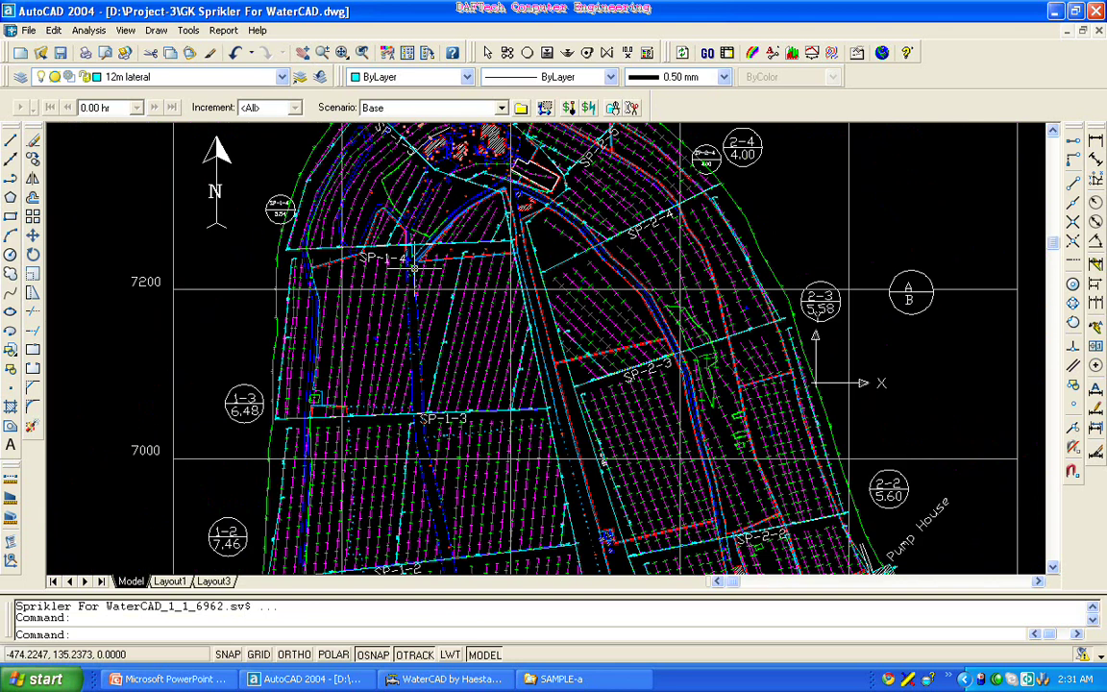
pyautogui.scroll(-3, 413, 269)
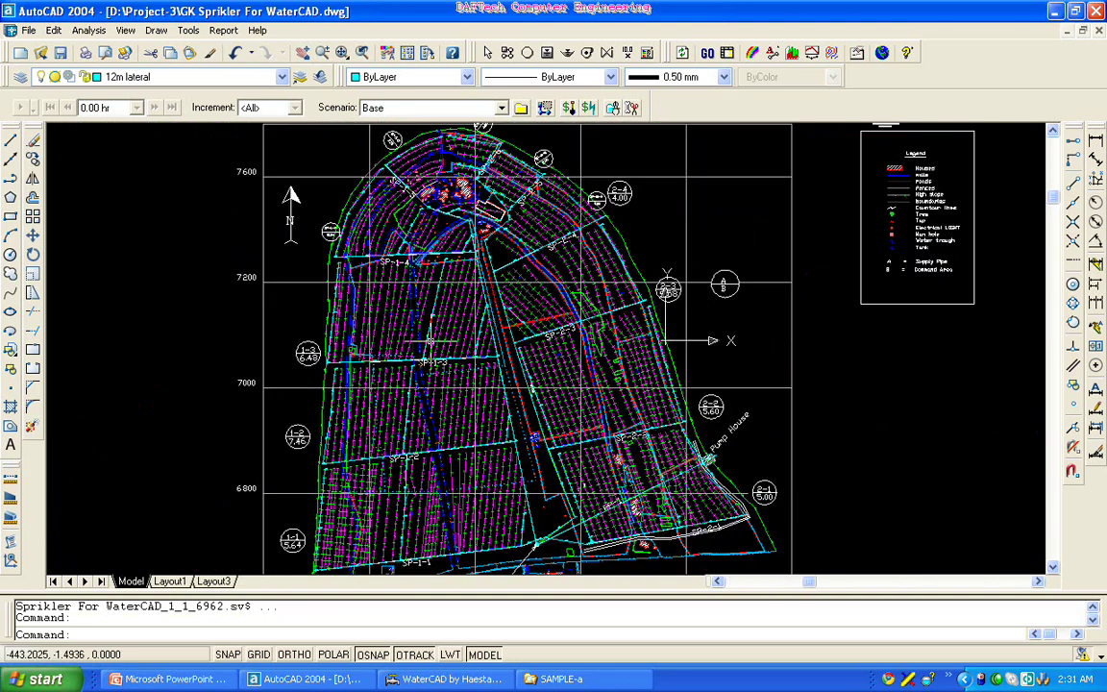